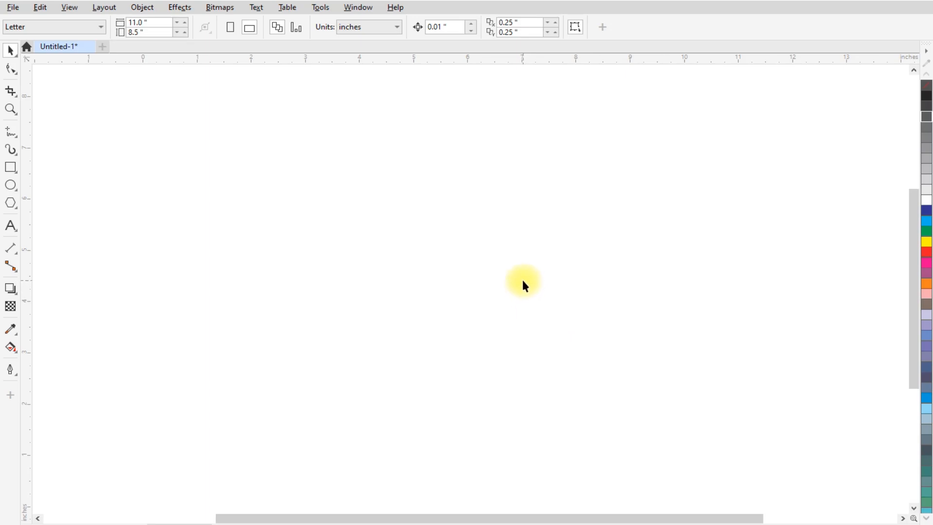
- Create an artistic text "7" in Arial near the page centre and enlarge it to about 304 pt
left_click(11, 226)
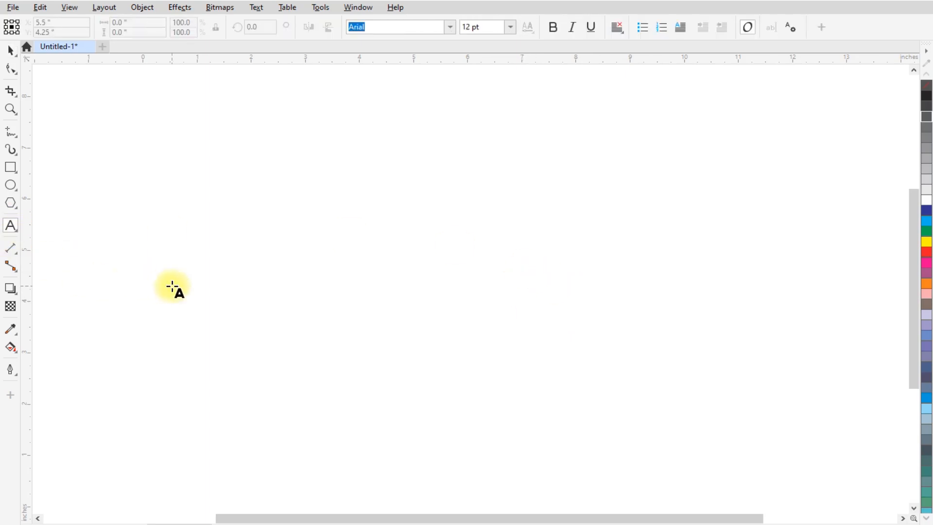
left_click(384, 257)
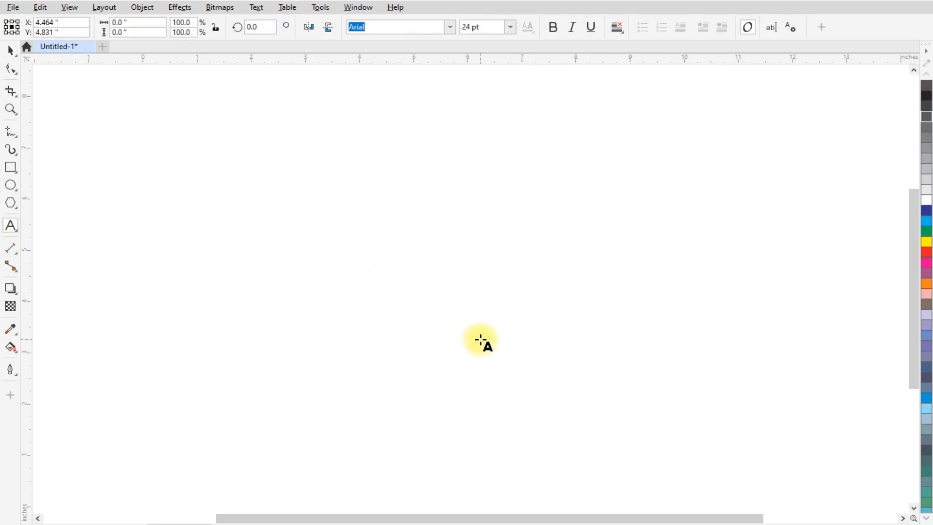
type("7")
key("Escape")
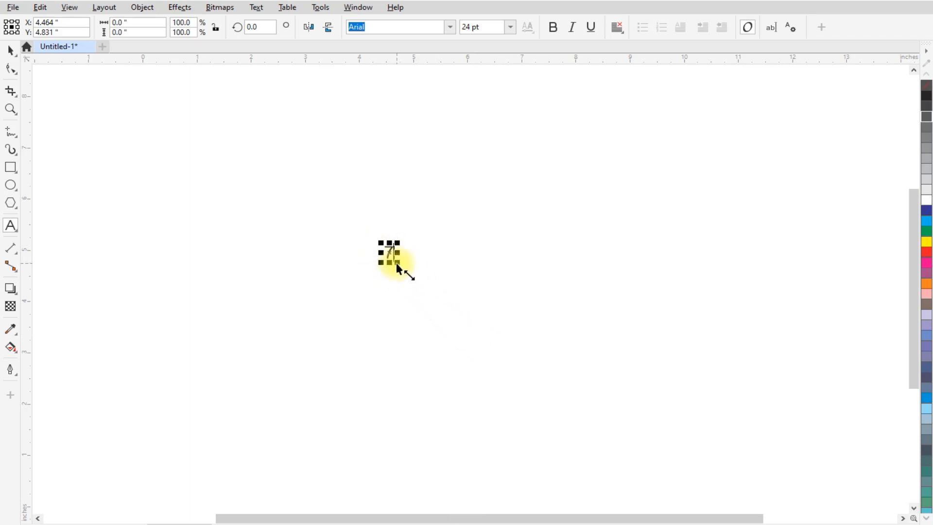
left_click_drag(395, 263, 566, 406)
- Make the 7 bold, enlarge it to about 525 pt and place it on the right half of the page
left_click(15, 50)
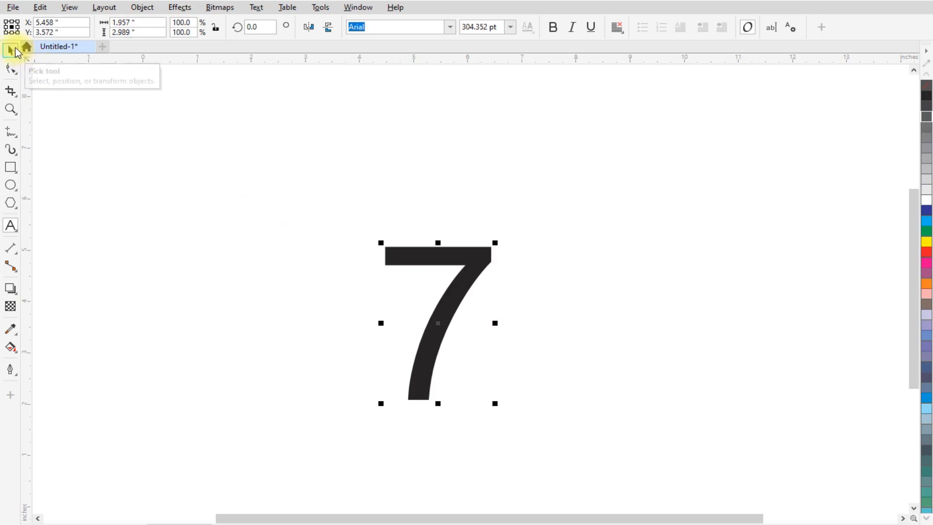
left_click_drag(441, 254, 410, 194)
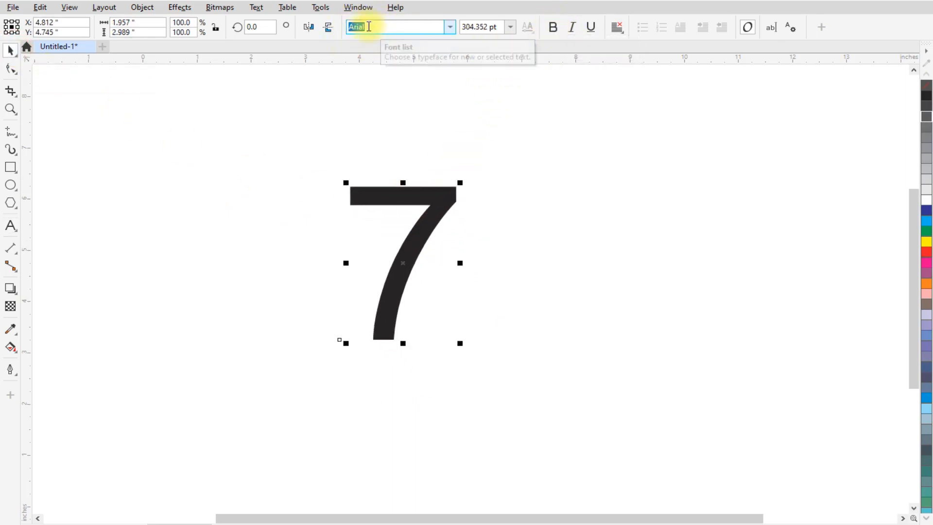
left_click(553, 27)
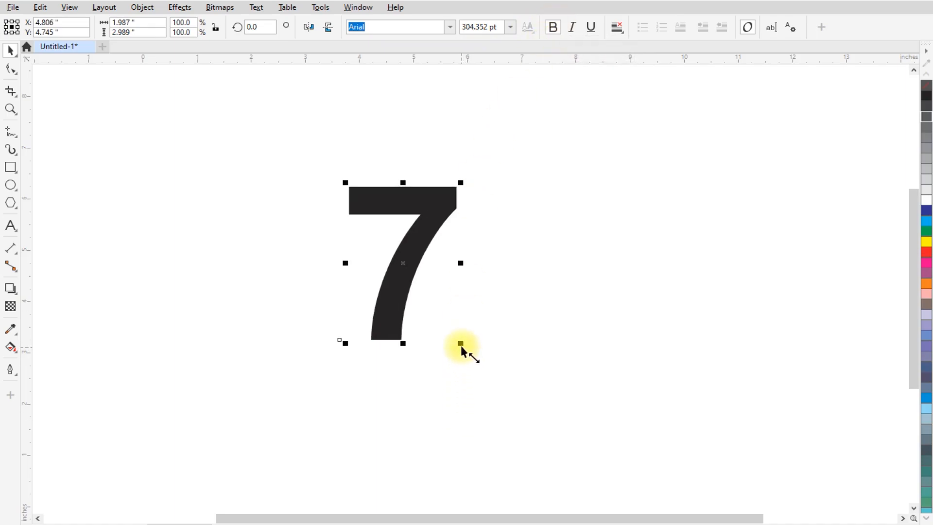
left_click_drag(461, 343, 514, 278)
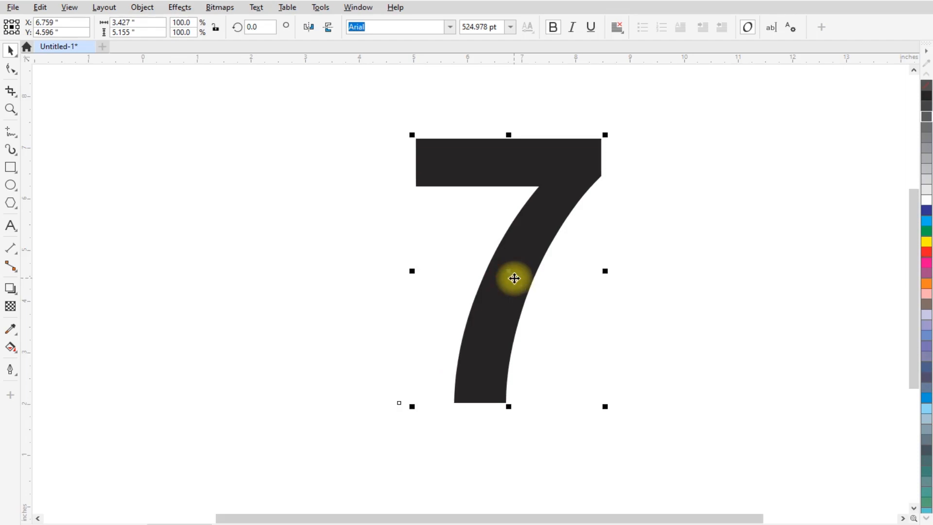
- Make a horizontally mirrored copy of the 7 on its left side and move it away to leave a gap
left_click_drag(605, 271, 375, 274)
right_click(376, 275)
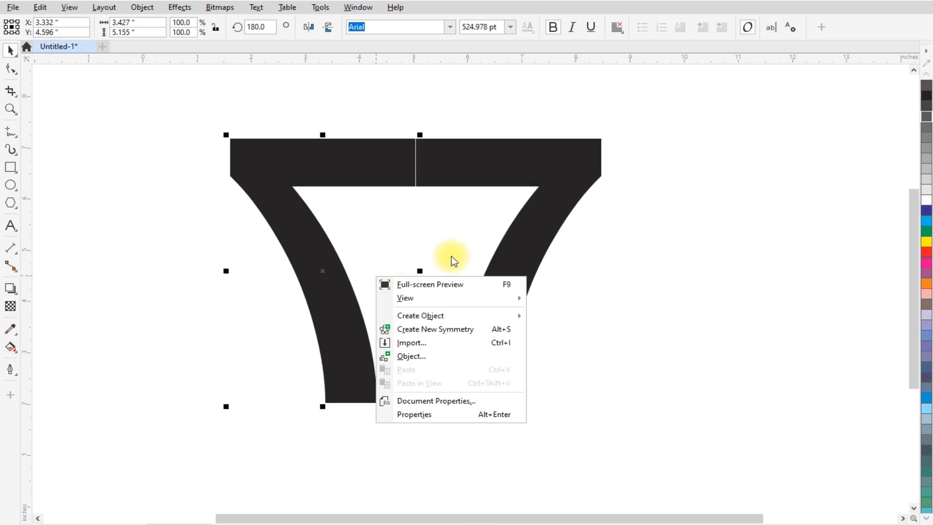
left_click(644, 273)
left_click_drag(323, 254, 283, 260)
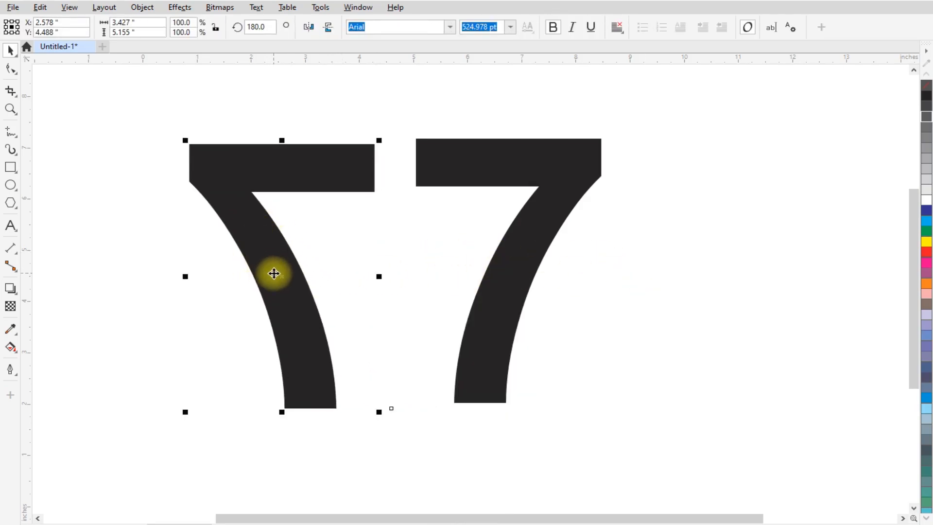
- Rotate the mirrored 7 counterclockwise to an angle of 210° and shift it slightly downward
left_click(275, 267)
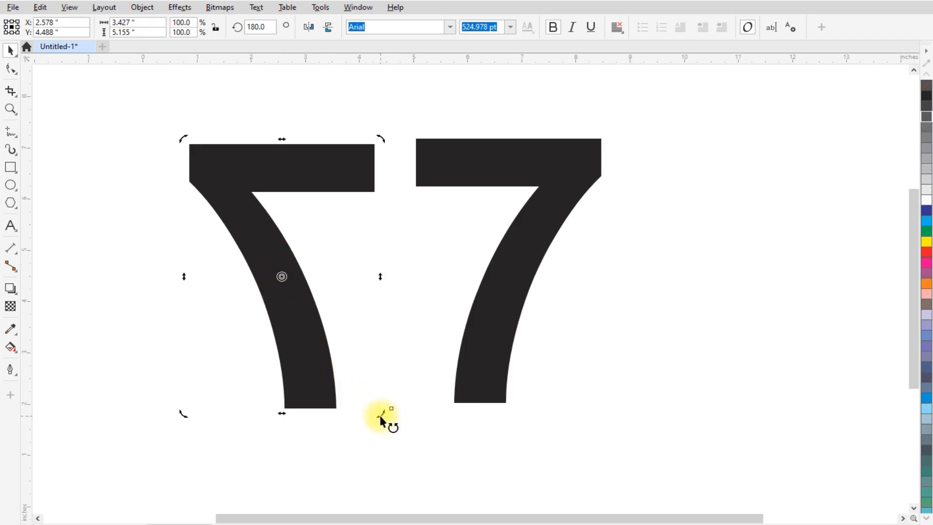
left_click_drag(380, 415, 425, 359)
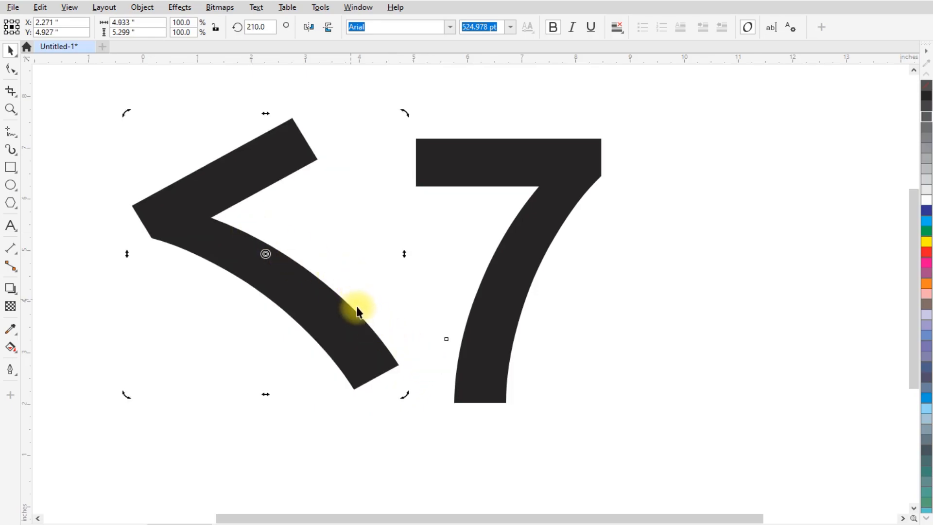
left_click_drag(295, 262, 304, 290)
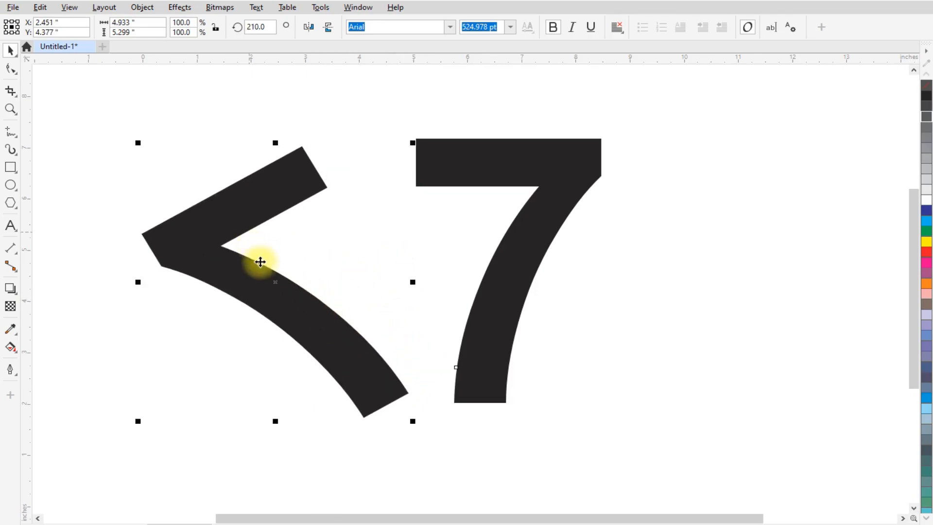
- Draw a slanted straight line about 4.7 inches tall across both arms of the rotated 7 and shift it slightly left
left_click(11, 132)
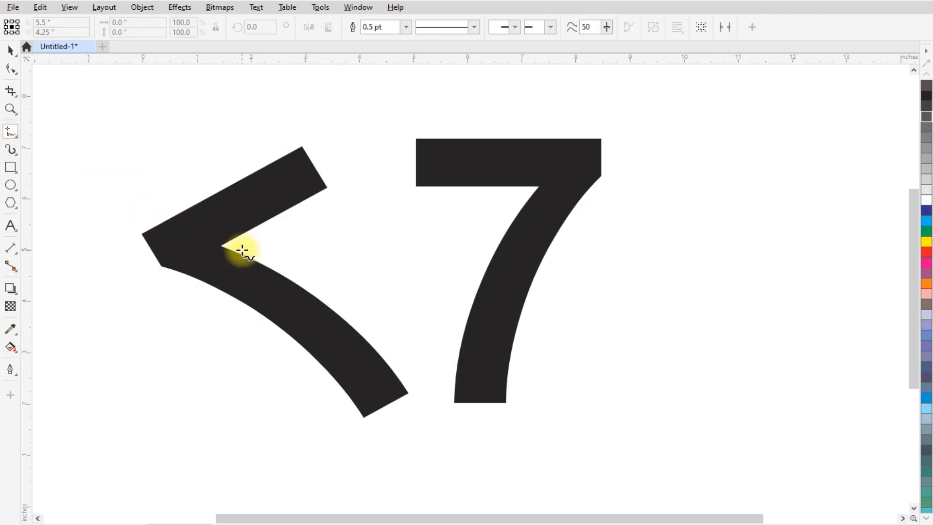
left_click(241, 140)
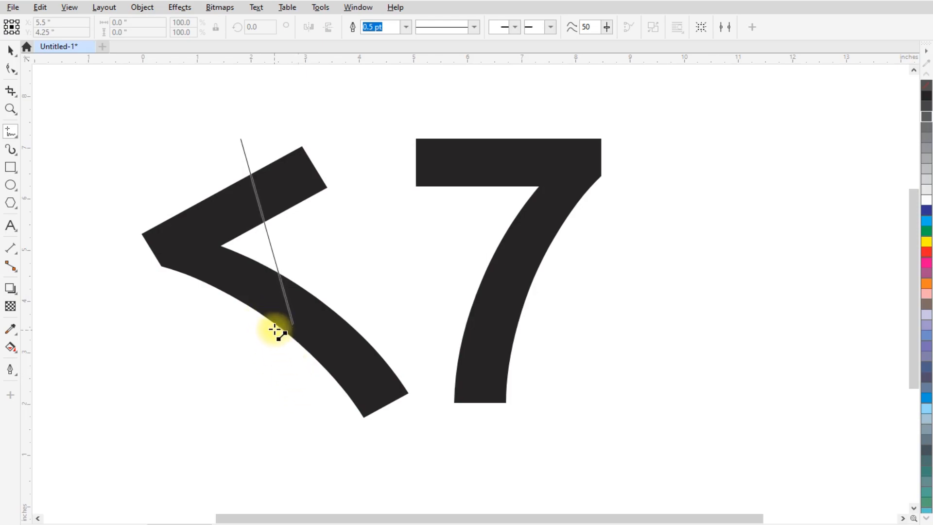
left_click(306, 384, "ctrl")
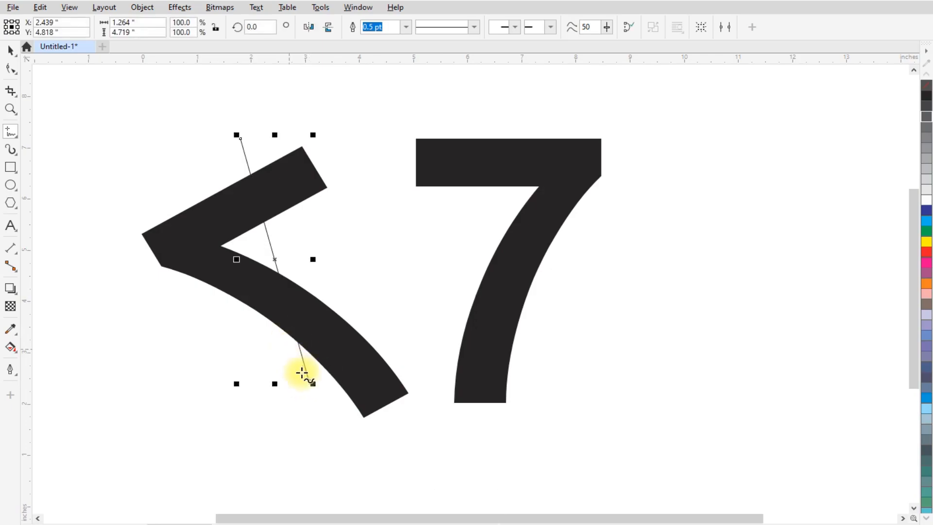
left_click(13, 52)
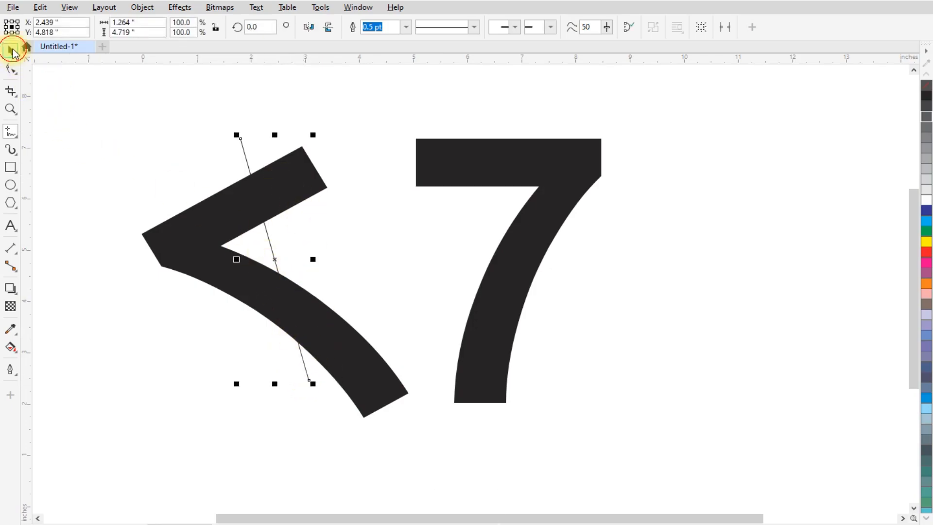
left_click_drag(246, 157, 234, 158)
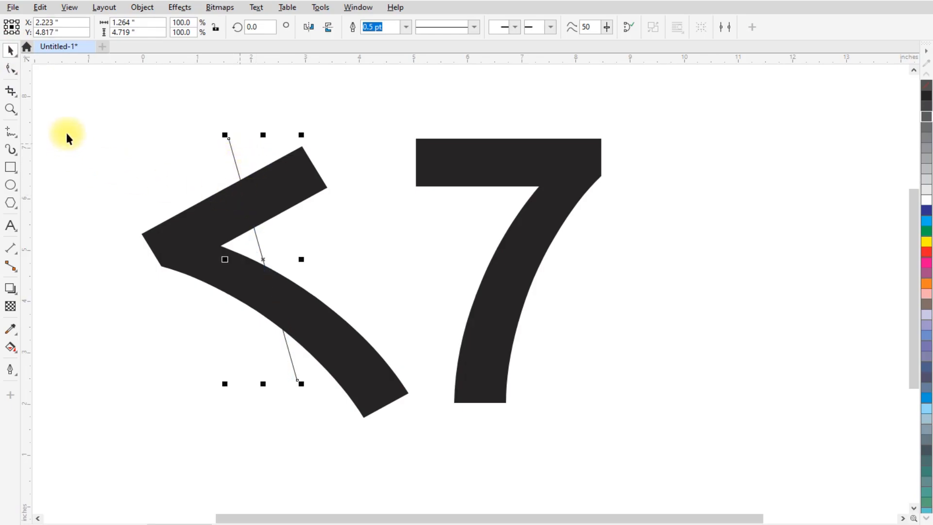
- Cut the rotated 7 along the slanted line with Back Minus Front and break the result apart
left_click(206, 229, "shift")
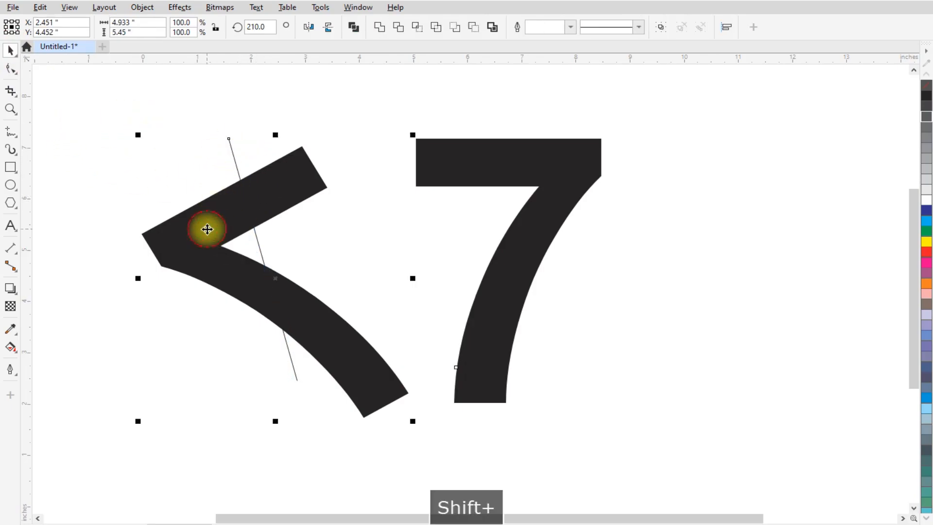
left_click(473, 28)
key("Escape")
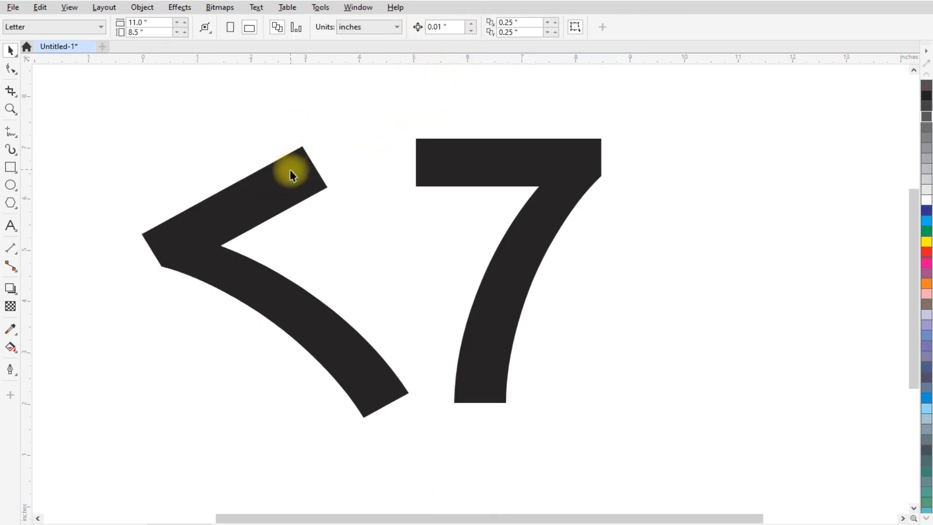
left_click(290, 175)
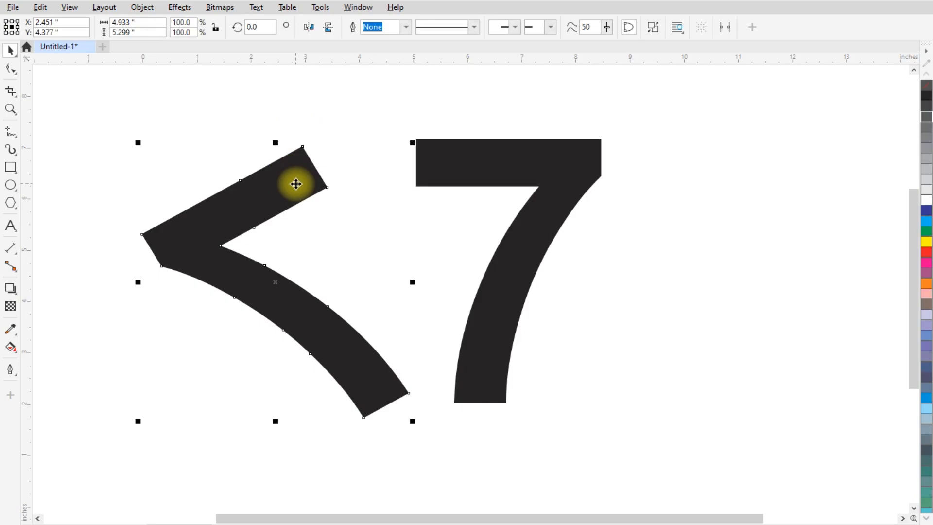
key("ctrl+k")
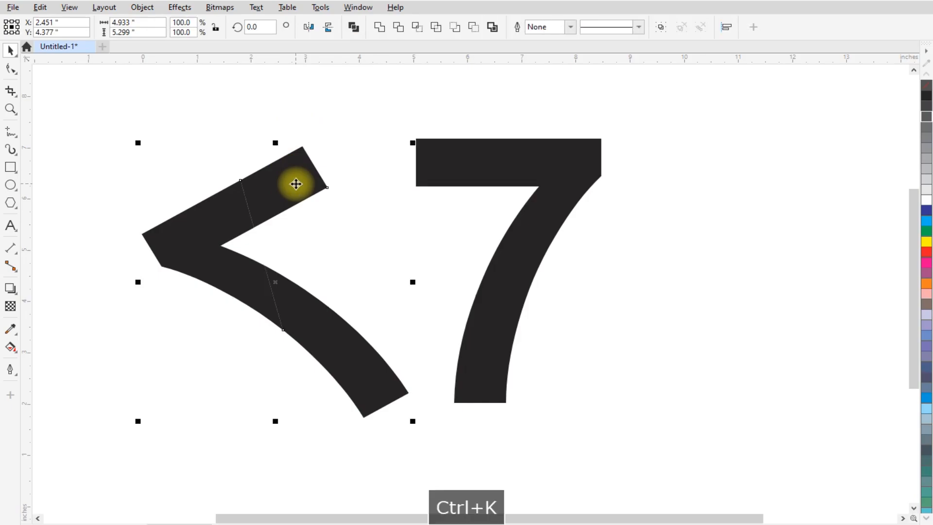
- Delete the upper and lower arm pieces to the right of the cut, keeping only the pointed corner piece
left_click(249, 112)
left_click_drag(286, 173, 309, 140)
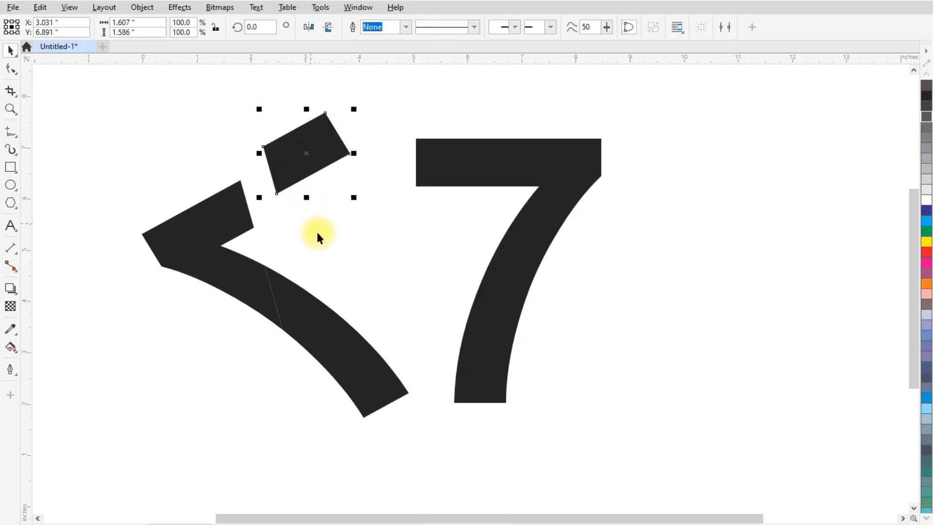
key("Delete")
left_click(338, 348)
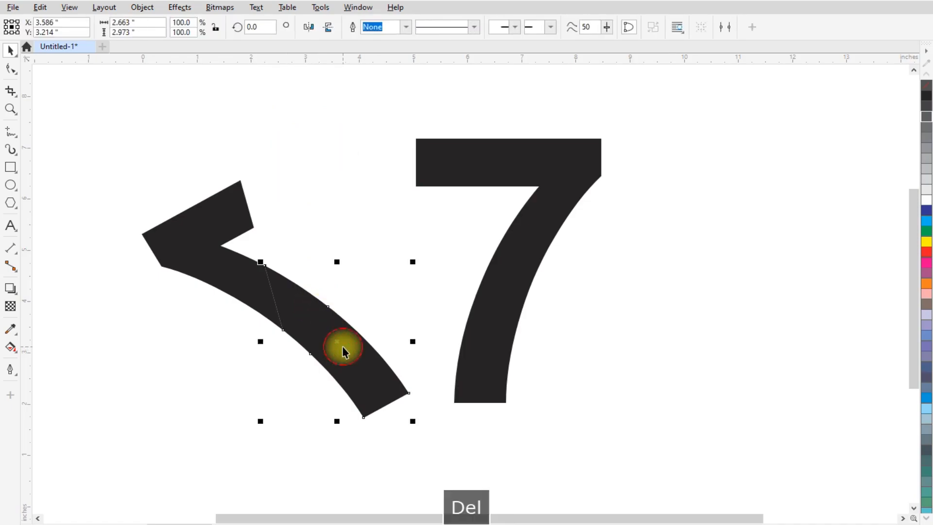
key("Delete")
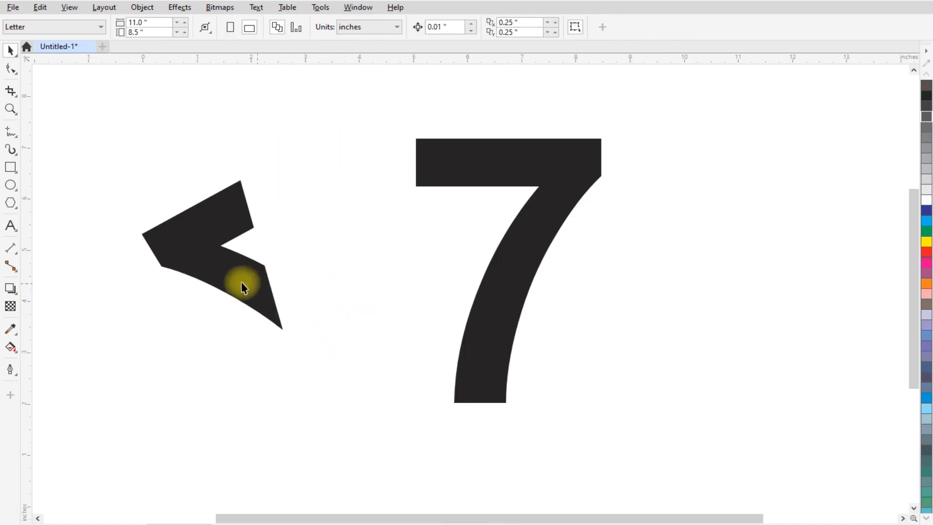
- Fill the upright 7 with light pink and move the pointed black piece over its left side
left_click(482, 165)
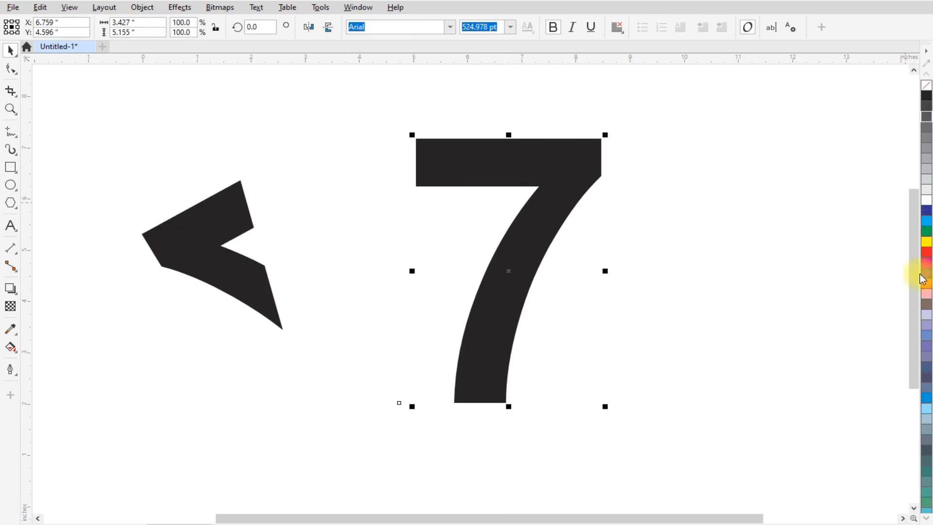
left_click(927, 293)
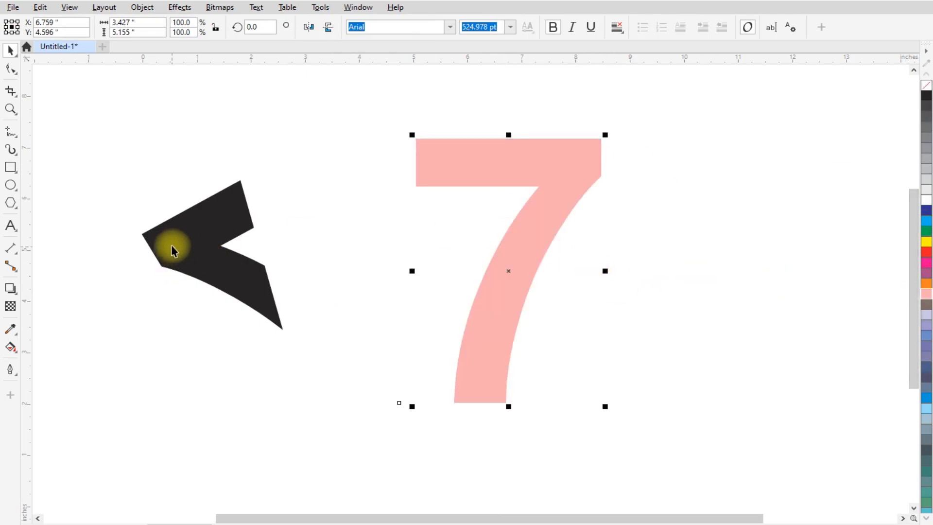
left_click_drag(170, 246, 378, 229)
- Give the pointed black piece a 0.5 pt outline and remove its fill
scroll(426, 156, "up", 2)
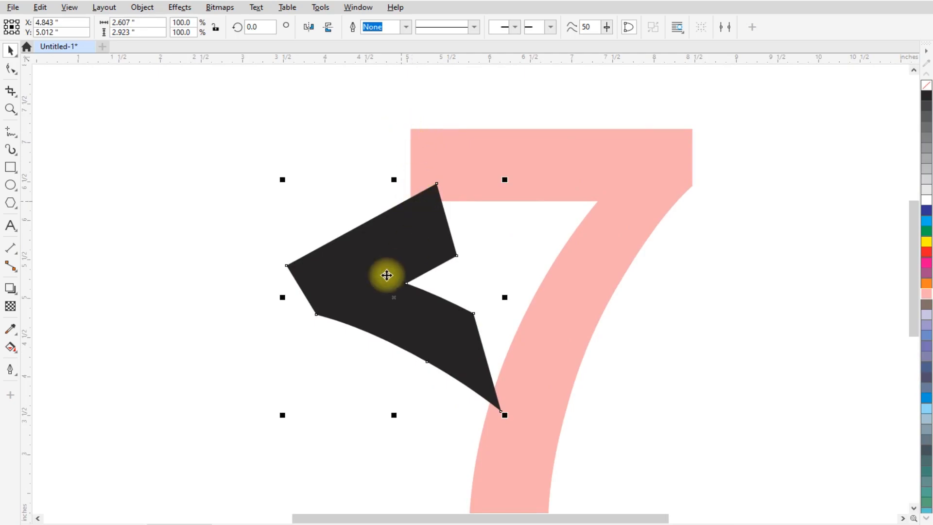
scroll(371, 264, "down", 1)
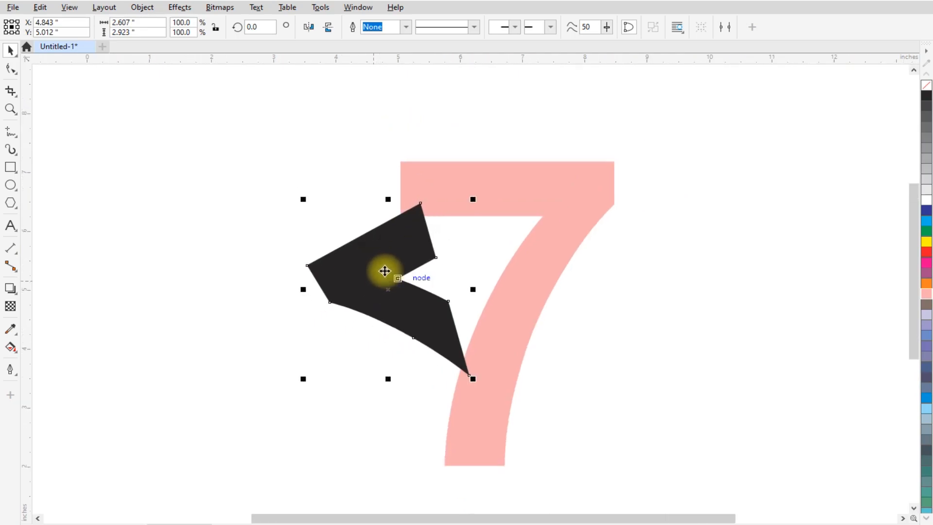
scroll(394, 254, "up", 1)
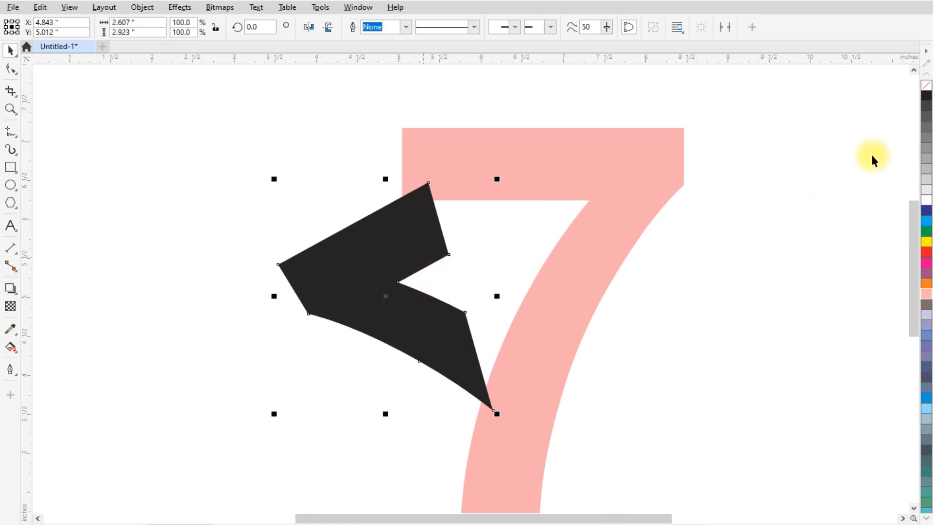
right_click(928, 99)
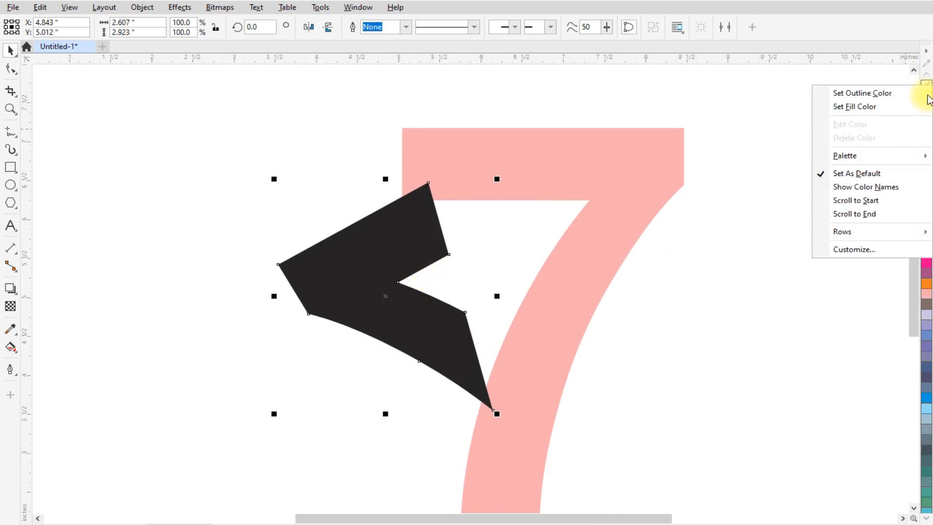
left_click(862, 93)
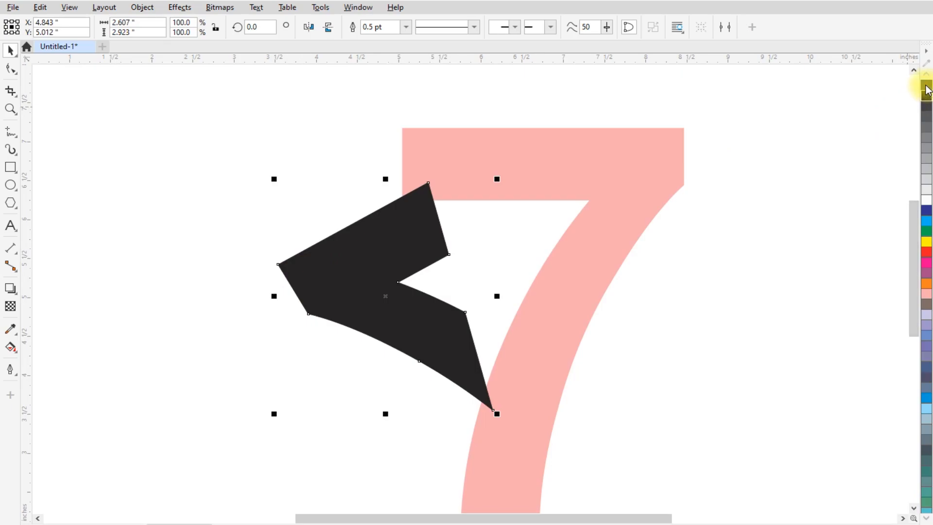
left_click(926, 88)
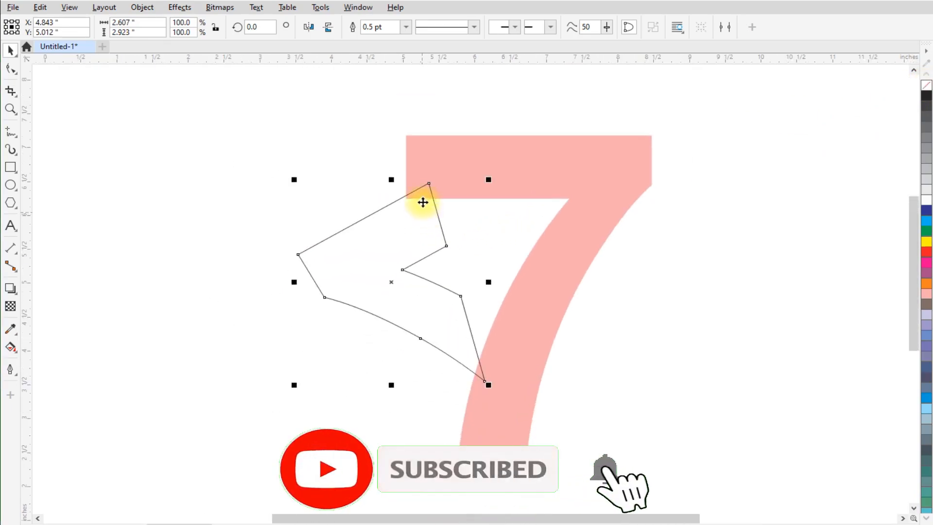
- Convert the light pink 7 from text to curves
scroll(421, 195, "up", 2)
scroll(431, 229, "down", 2)
scroll(441, 257, "up", 2)
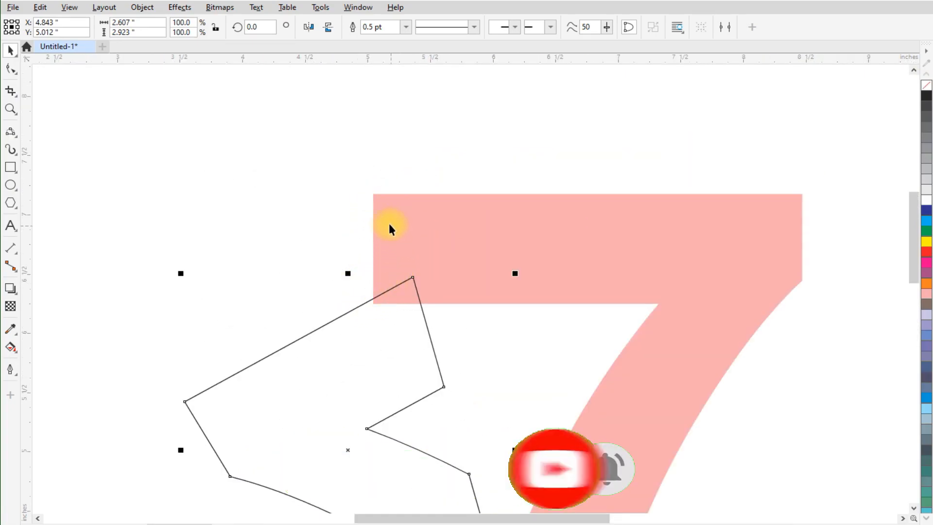
scroll(381, 217, "down", 1)
scroll(377, 273, "up", 1)
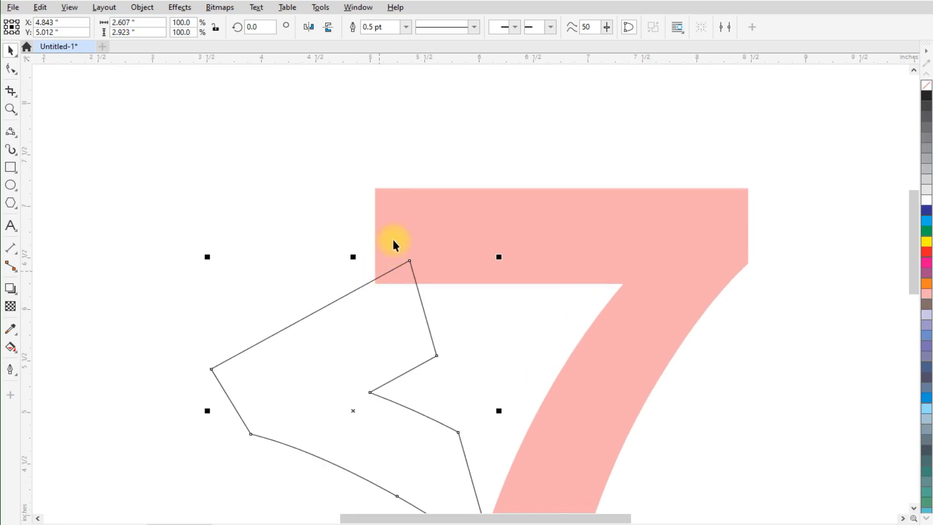
left_click(418, 208)
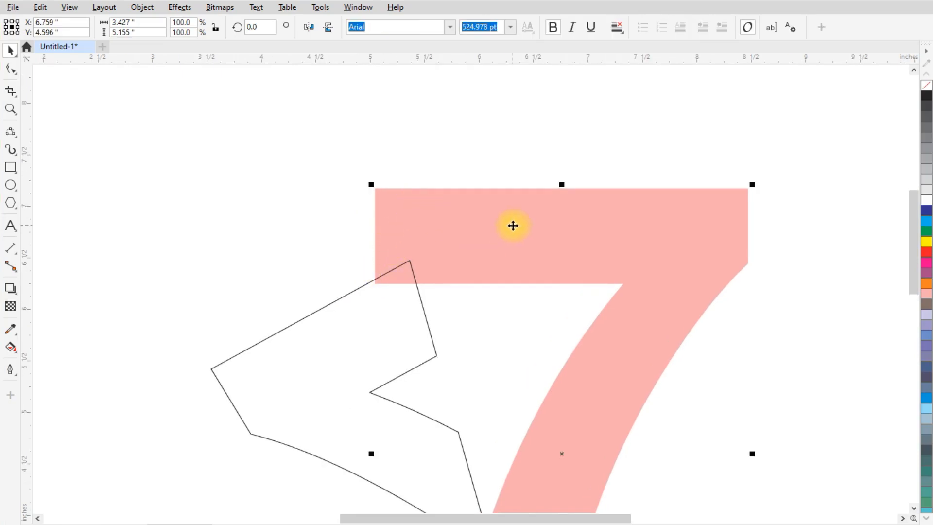
key("ctrl+q")
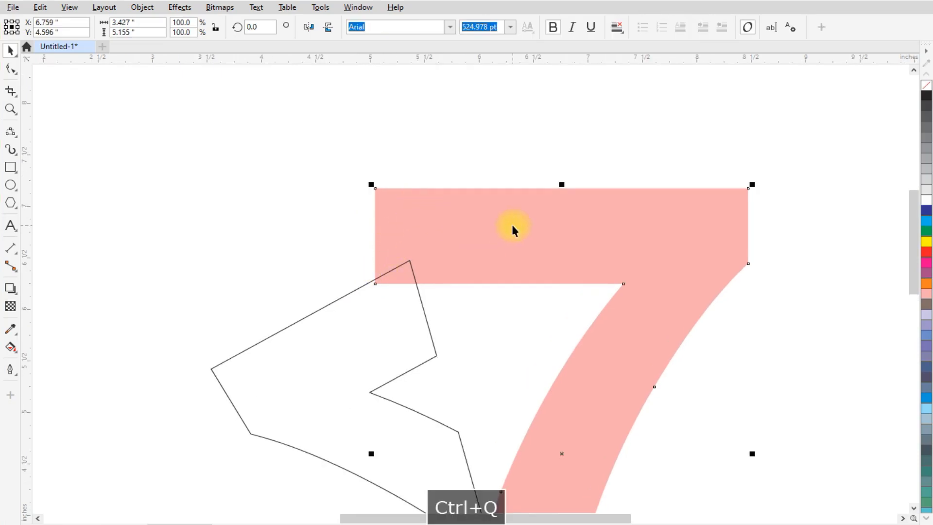
- Draw a straight Freehand line, about 0.39 by 1.46 inches, along the outlined piece's upper slanted edge and extending above the pink 7
scroll(397, 200, "up", 1)
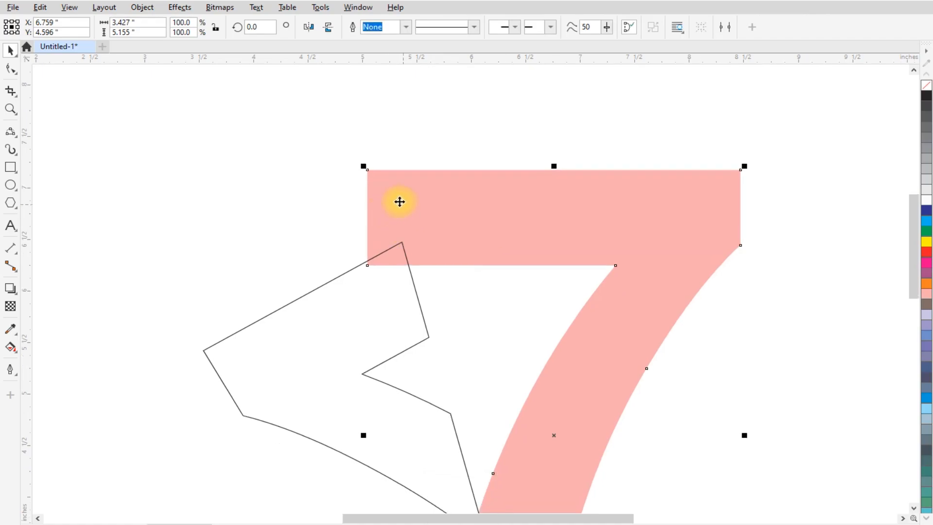
scroll(373, 202, "up", 1)
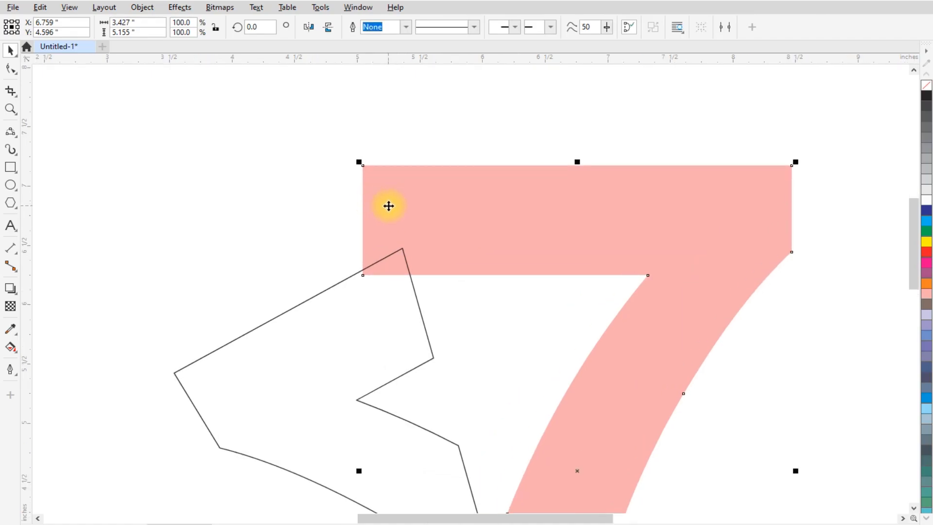
left_click(10, 131)
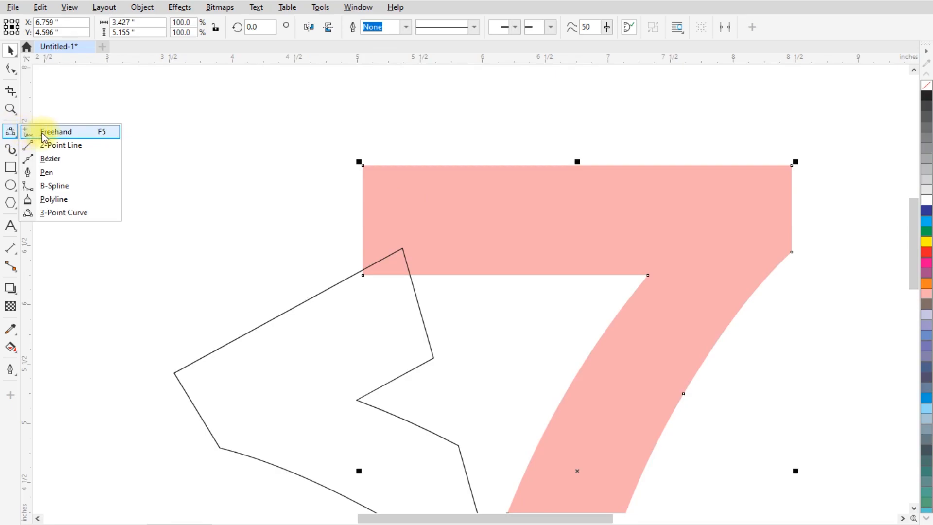
left_click(55, 132)
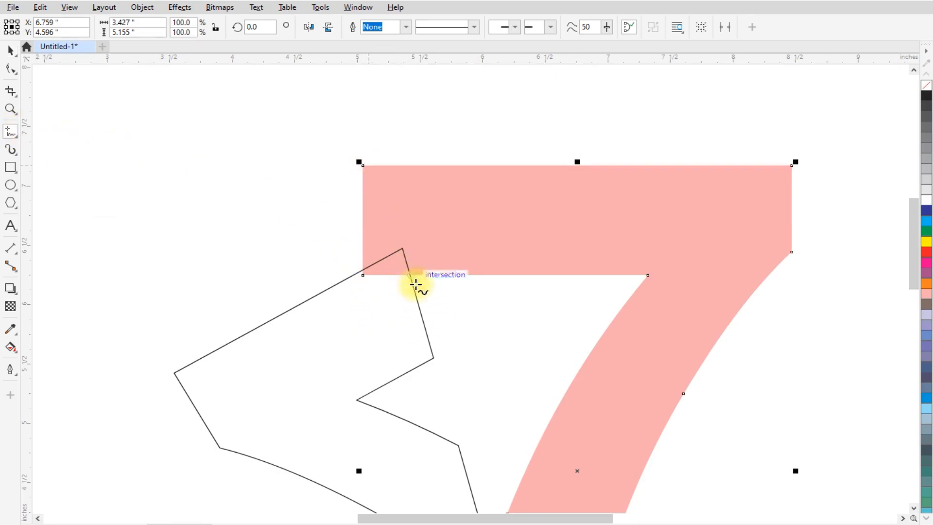
left_click(422, 317)
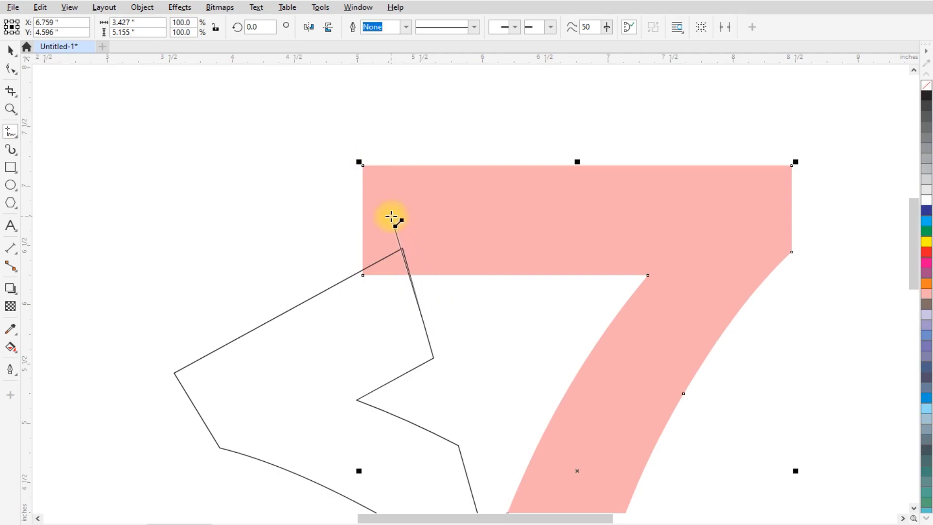
left_click(367, 146, "ctrl")
- Draw a 3-Point Curve about 0.34 by 0.94 inches from the outline's upper edge to the 7's upper-left corner, bulging towards the slanted line
scroll(378, 201, "up", 2)
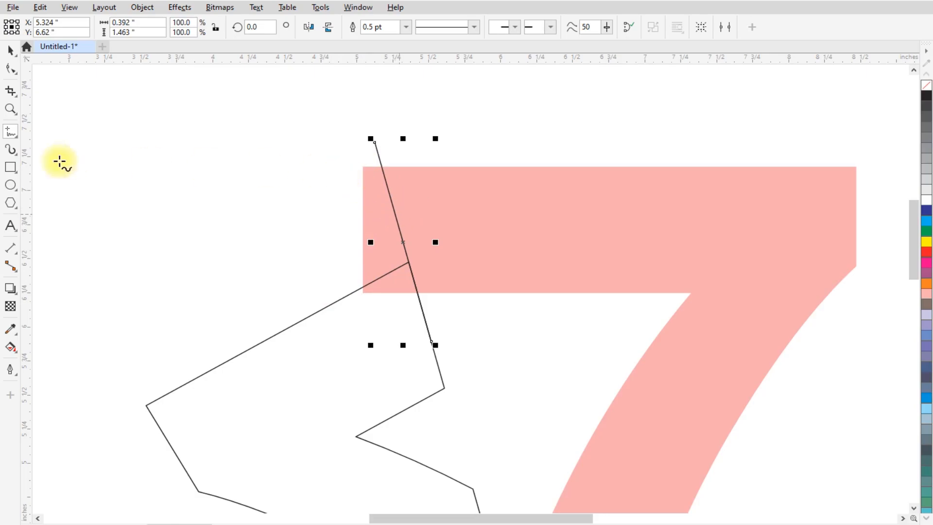
left_click(14, 136)
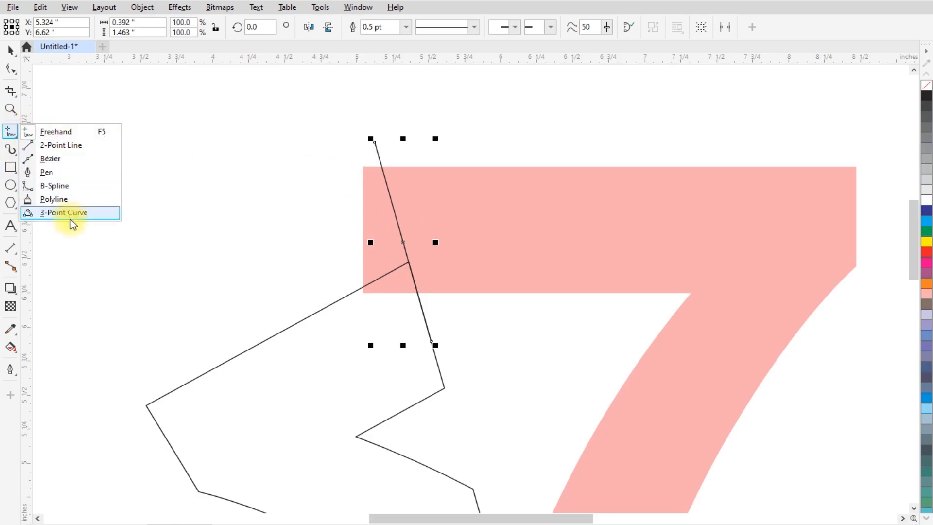
left_click(63, 212)
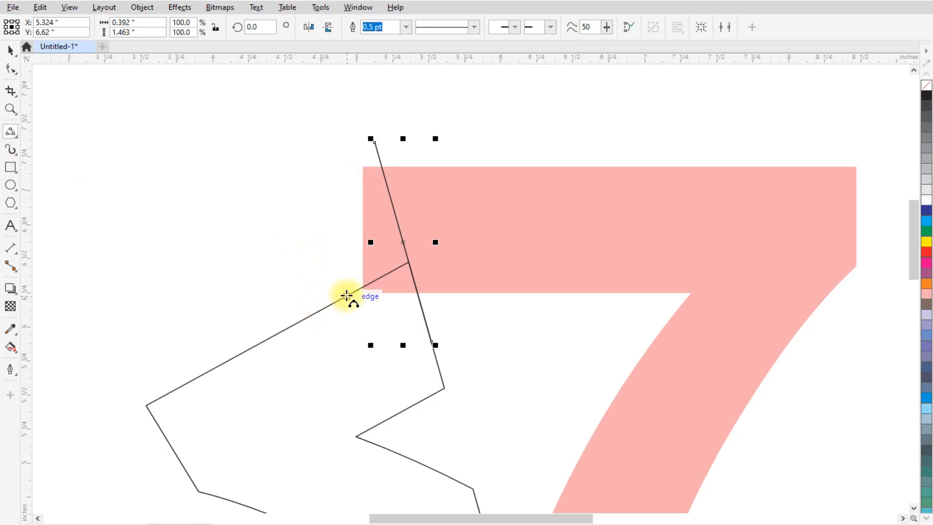
left_click_drag(348, 294, 363, 167)
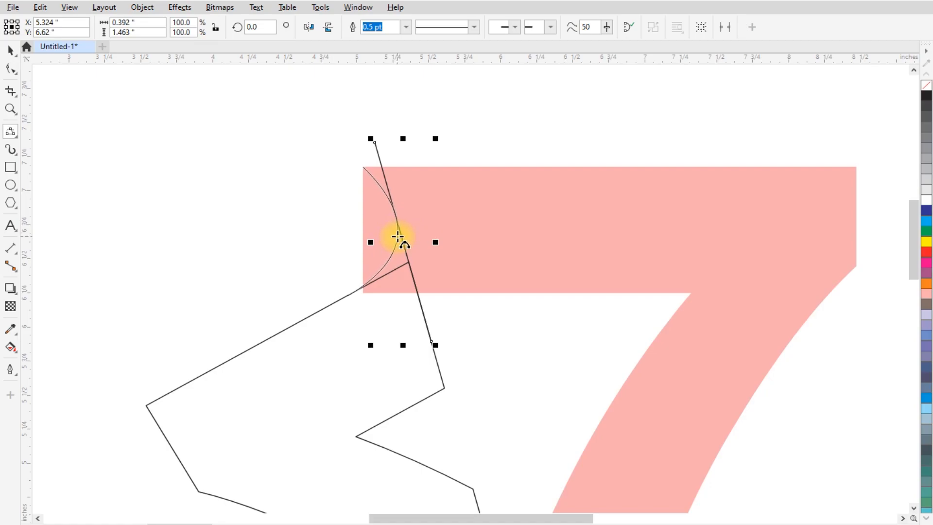
scroll(396, 204, "up", 5)
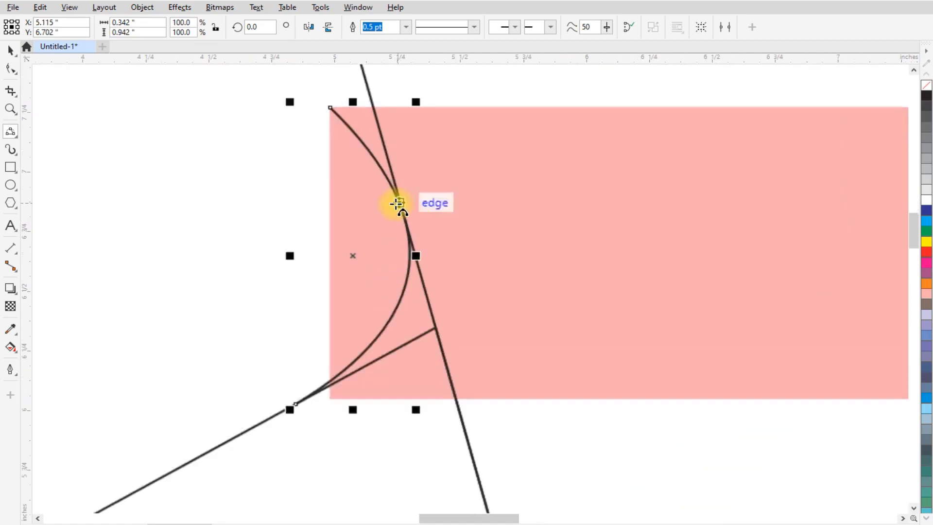
scroll(396, 204, "down", 3)
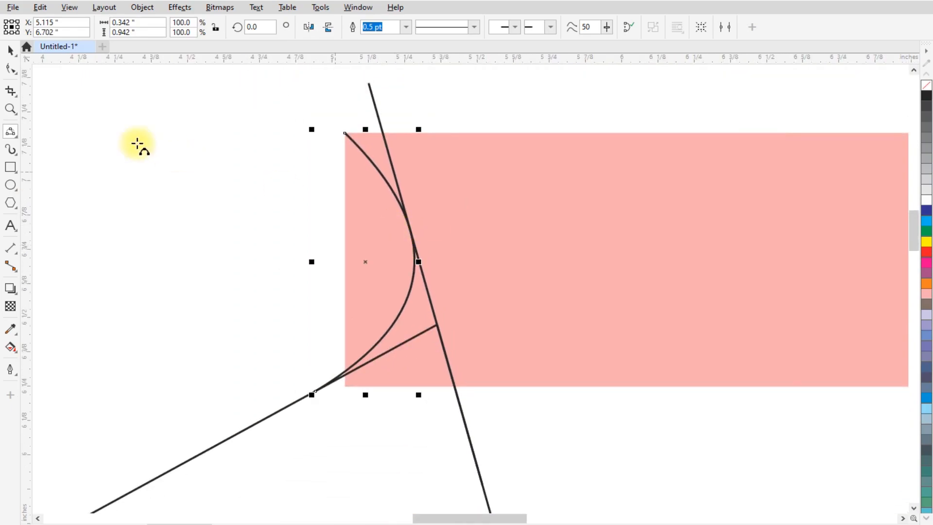
- Adjust the upper node's control handle with the Shape tool so the curve meets the slanted line more closely
left_click(10, 68)
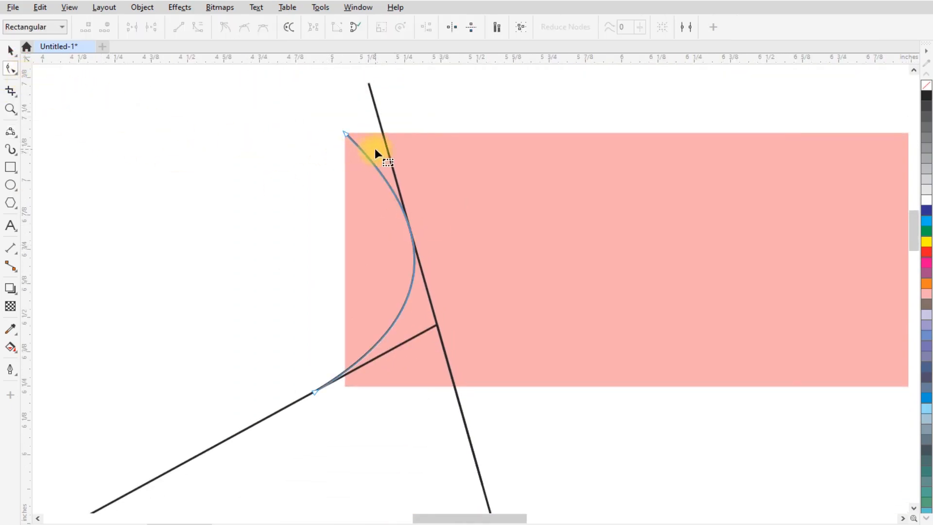
scroll(375, 148, "up", 1)
left_click(341, 130)
left_click(324, 125)
scroll(377, 219, "up", 3)
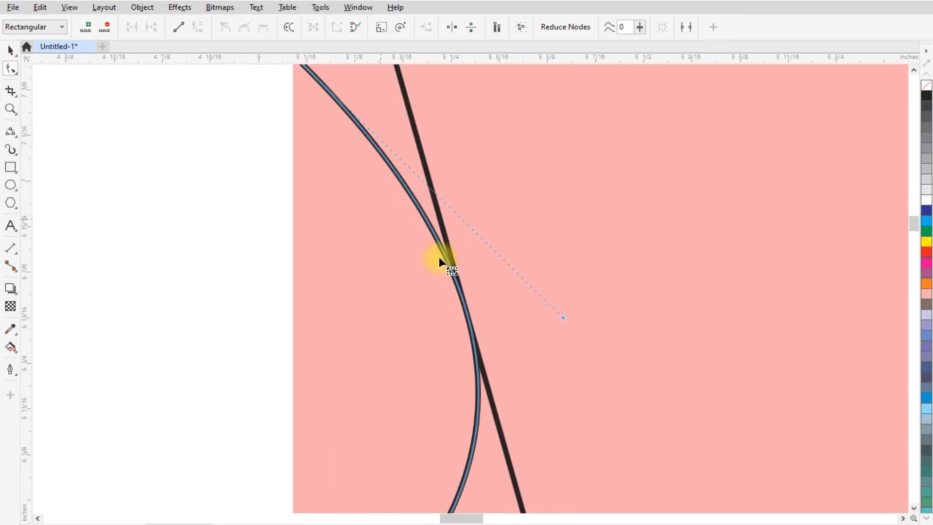
left_click_drag(562, 318, 569, 316)
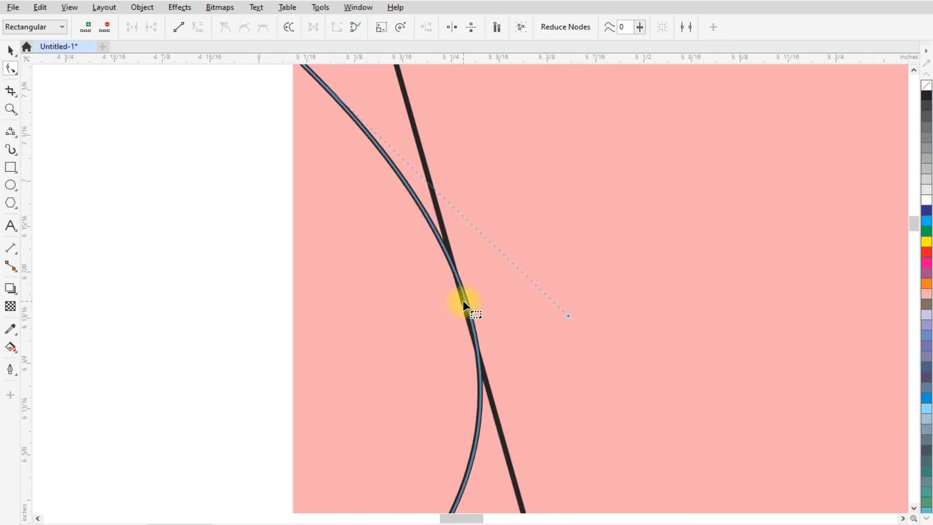
- Place a copy of the curve lower down, with its lower end on the outline's edge leading into the inner notch
scroll(464, 304, "down", 4)
scroll(464, 253, "down", 4)
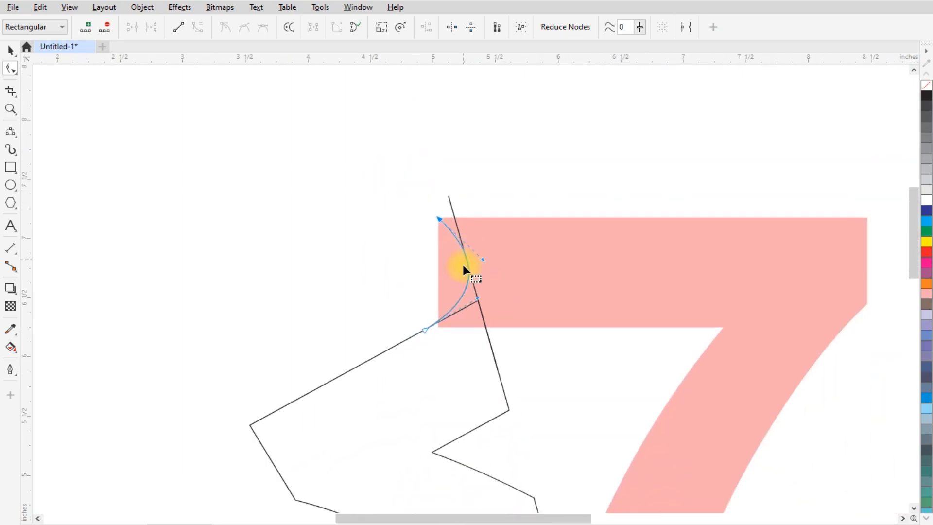
scroll(462, 281, "up", 4)
scroll(413, 225, "down", 4)
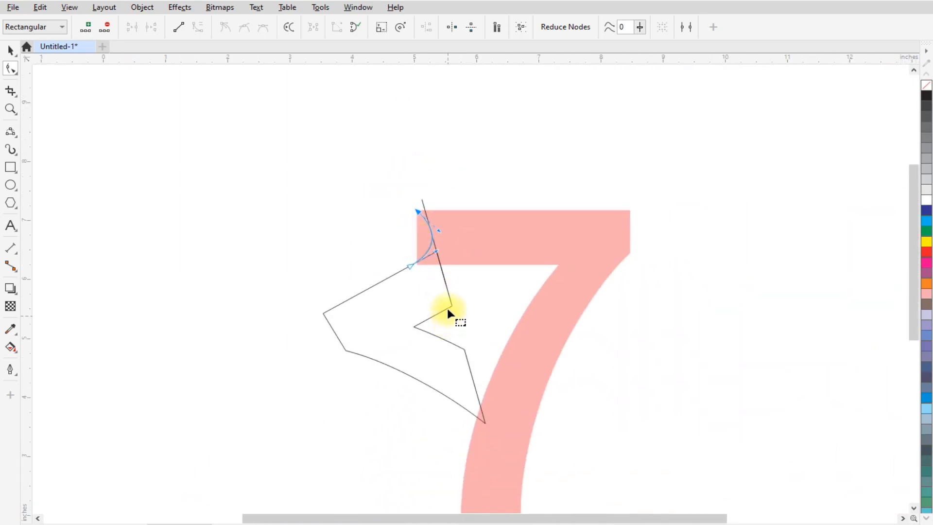
scroll(446, 313, "up", 2)
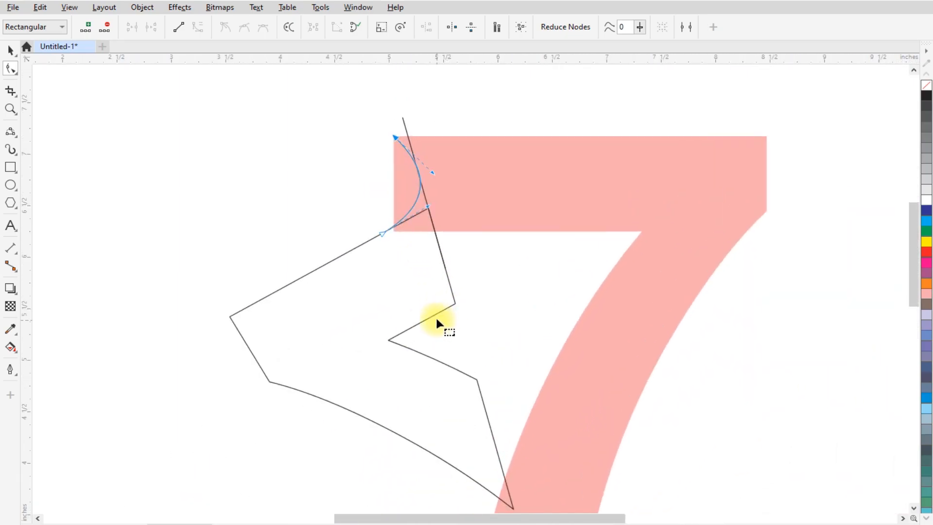
left_click(11, 50)
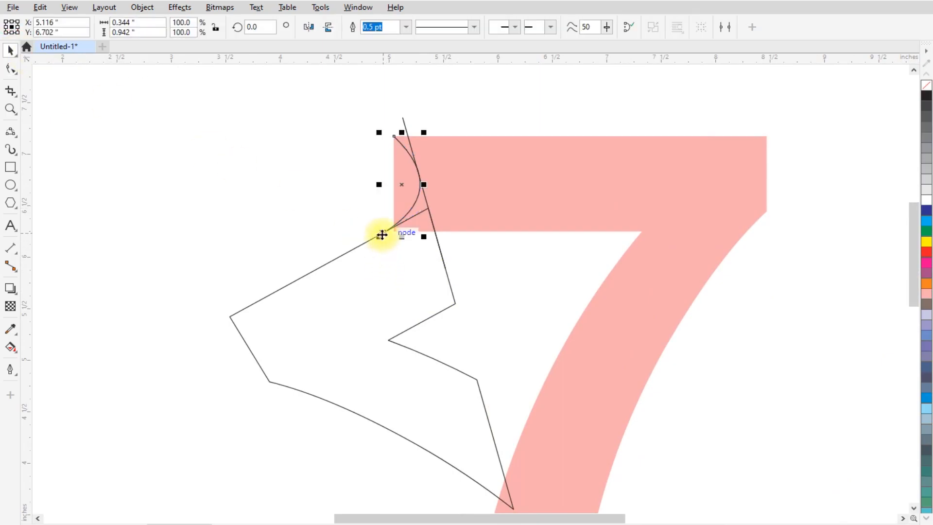
left_click_drag(381, 235, 412, 331)
- Draw a 3-Point Curve that rounds the outline's corner between the inner notch and the lower point
scroll(432, 325, "up", 5)
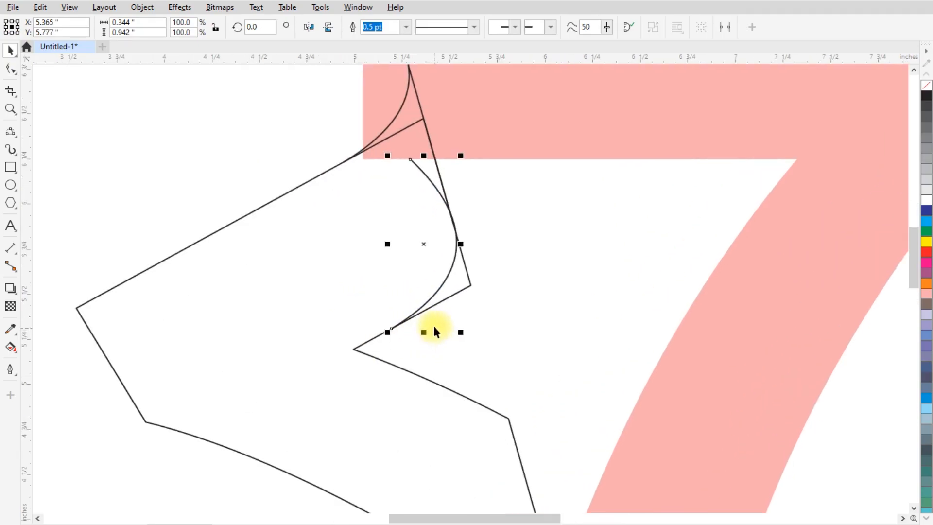
scroll(506, 132, "down", 2)
scroll(498, 188, "up", 6)
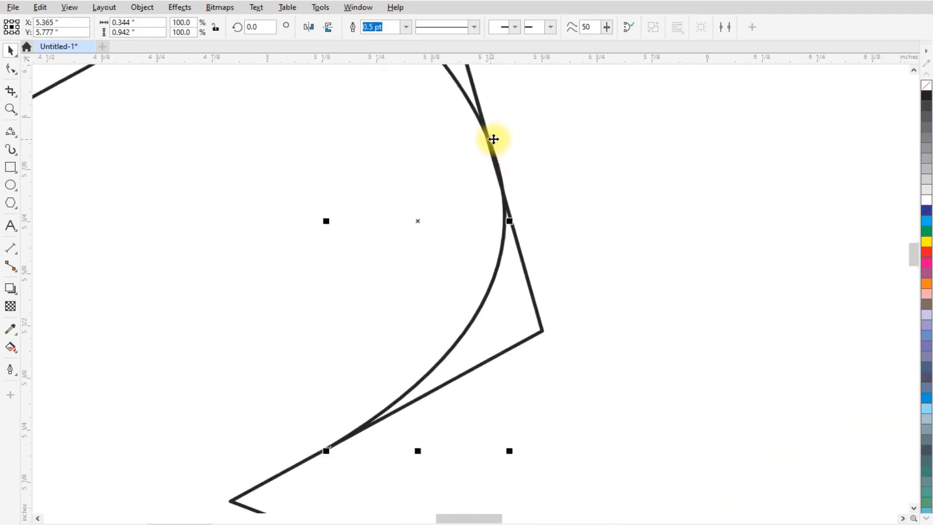
scroll(489, 162, "down", 6)
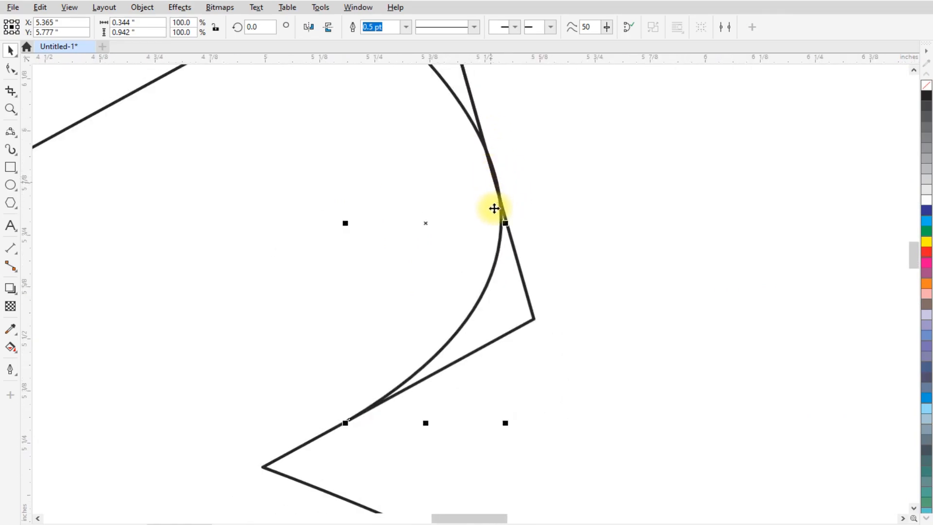
scroll(509, 226, "down", 1)
scroll(491, 319, "up", 1)
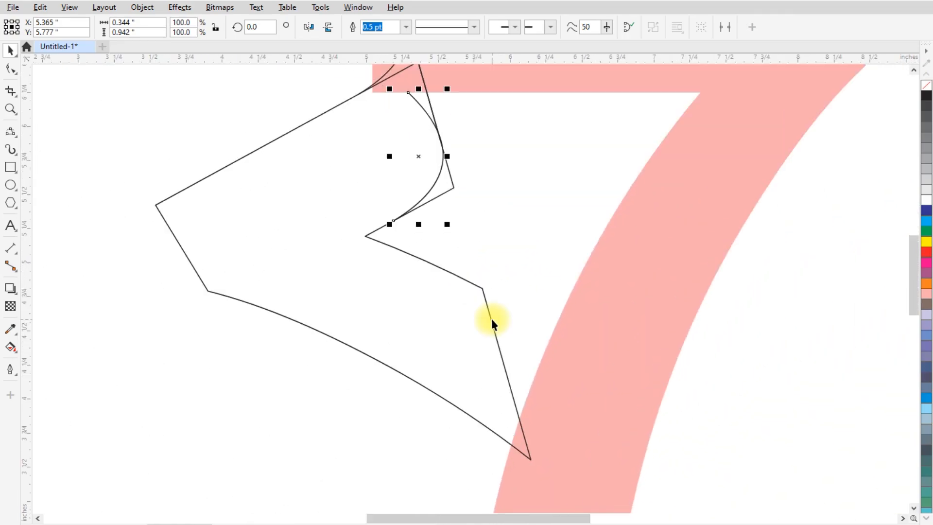
scroll(473, 286, "up", 1)
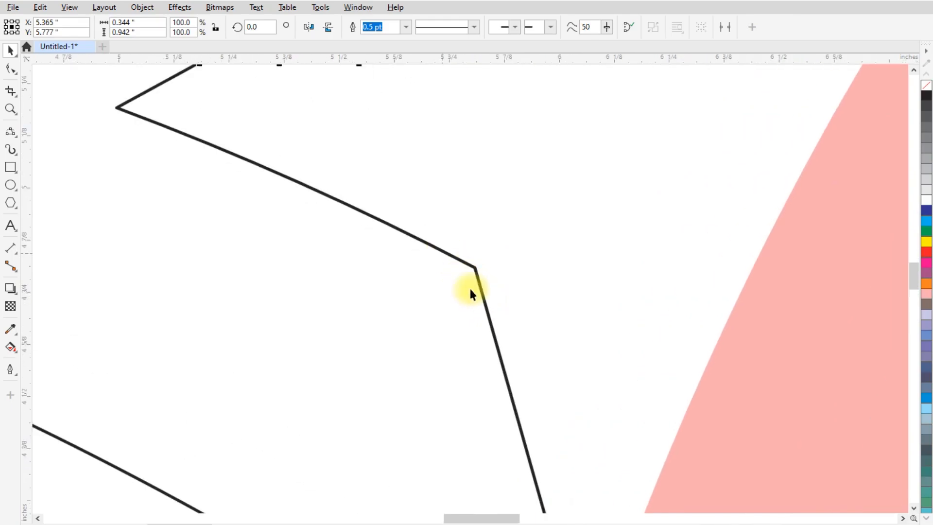
left_click(10, 131)
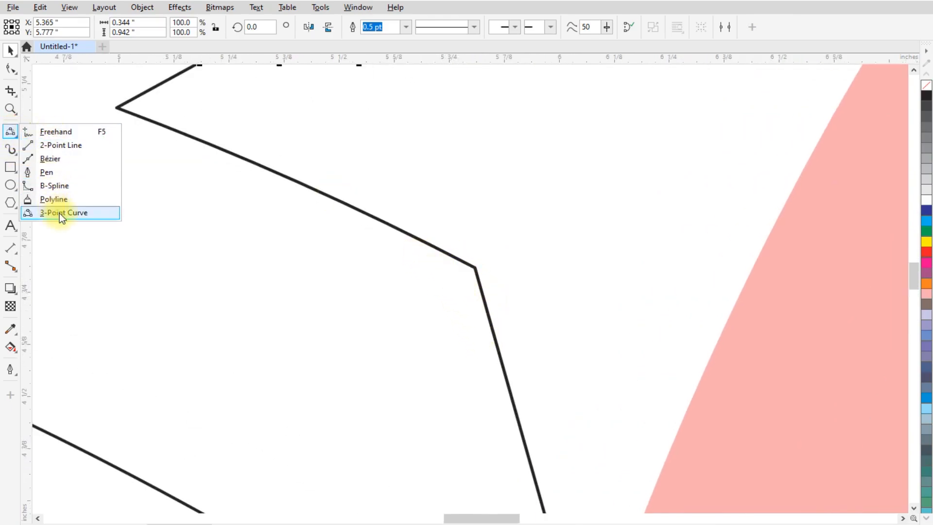
left_click(73, 213)
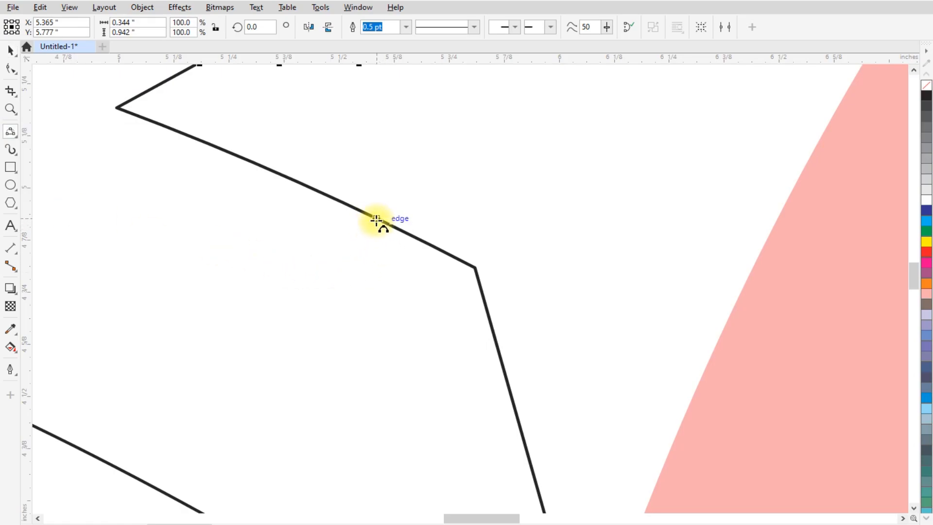
left_click_drag(370, 215, 505, 375)
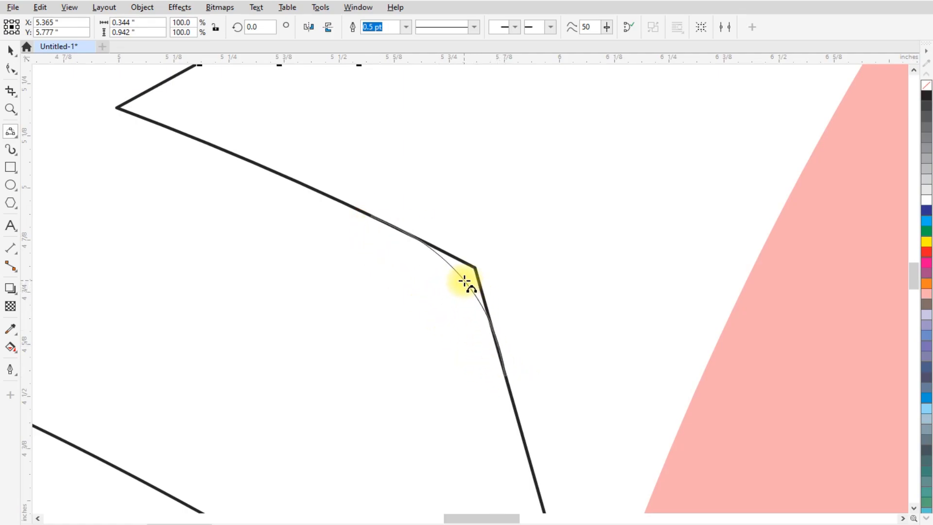
left_click(462, 278)
- Smart Fill the area between the 7's left edge and the upper curve in pink with a 0.5 pt black outline
scroll(447, 252, "down", 3)
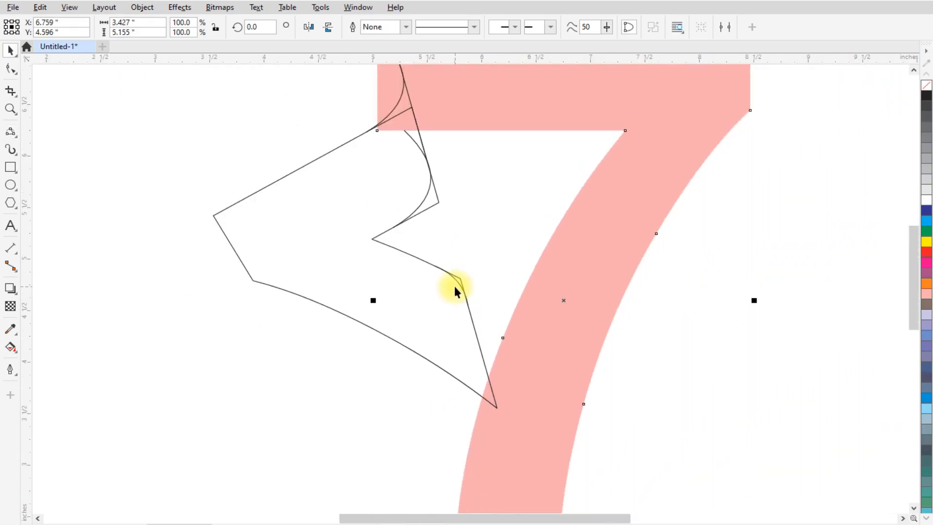
scroll(453, 284, "up", 7)
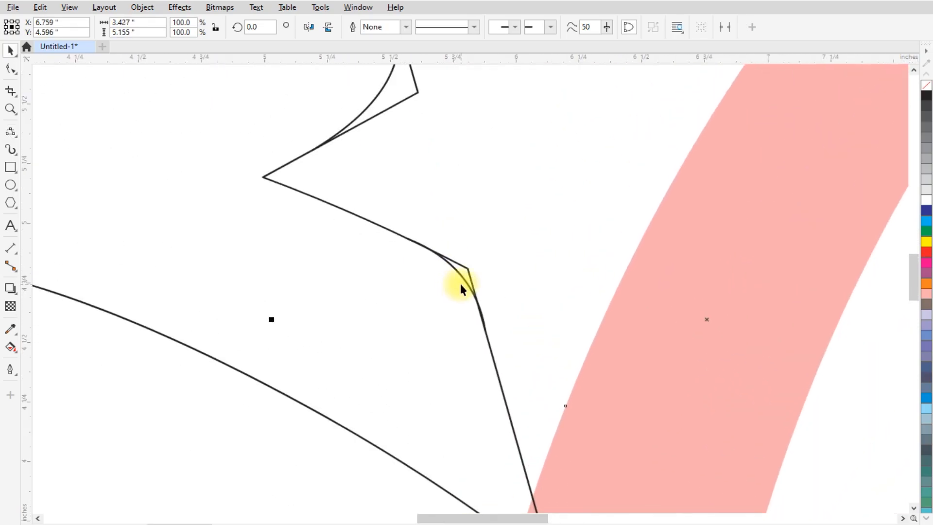
scroll(464, 284, "down", 6)
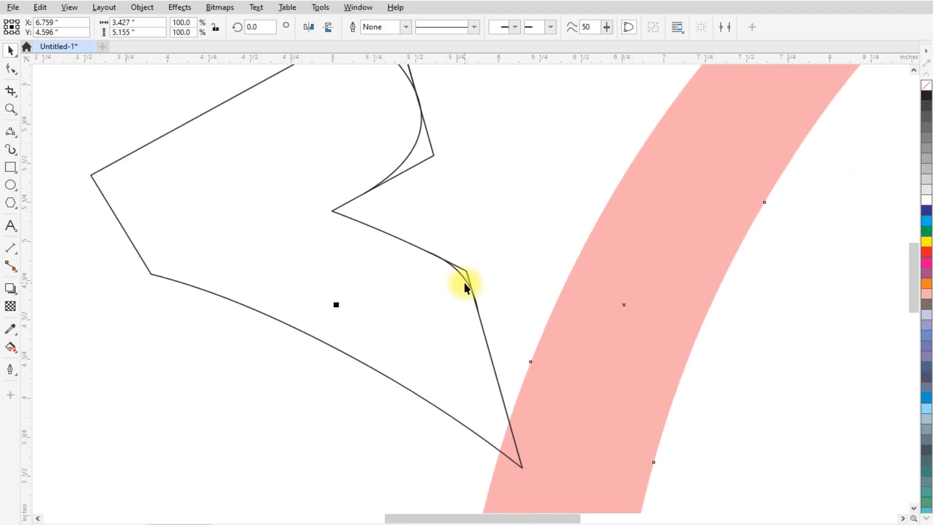
scroll(445, 150, "up", 4)
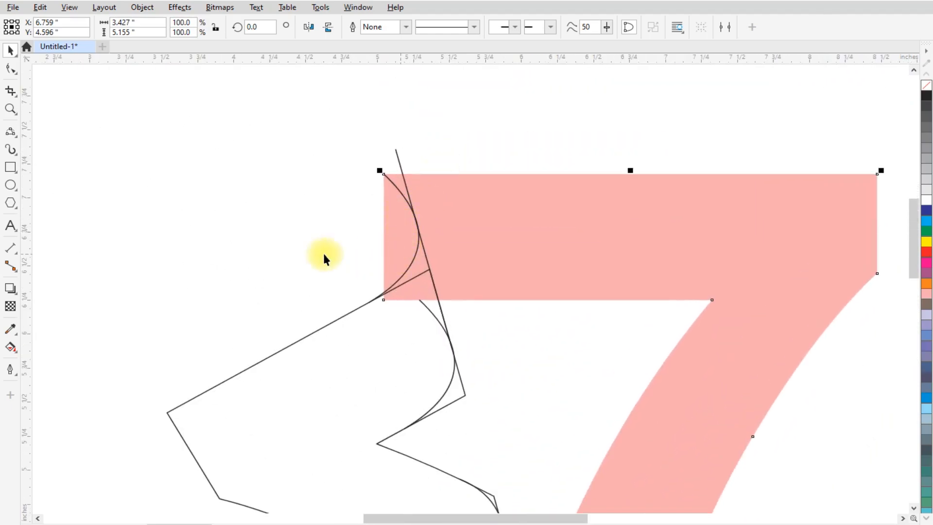
left_click(11, 348)
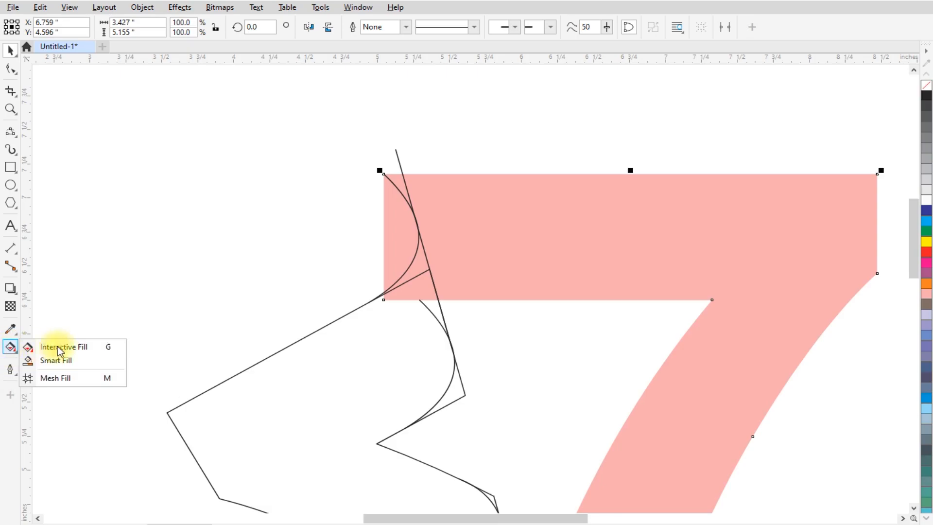
left_click(75, 362)
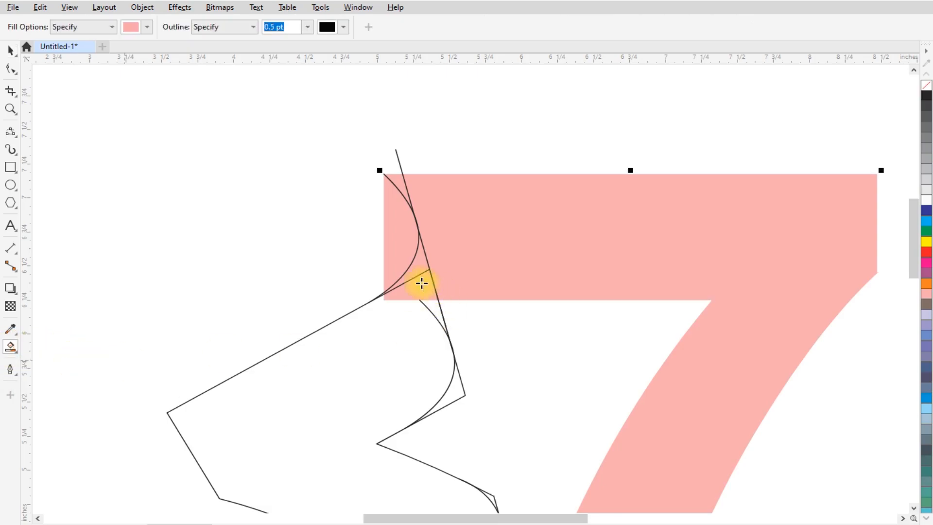
left_click(401, 238)
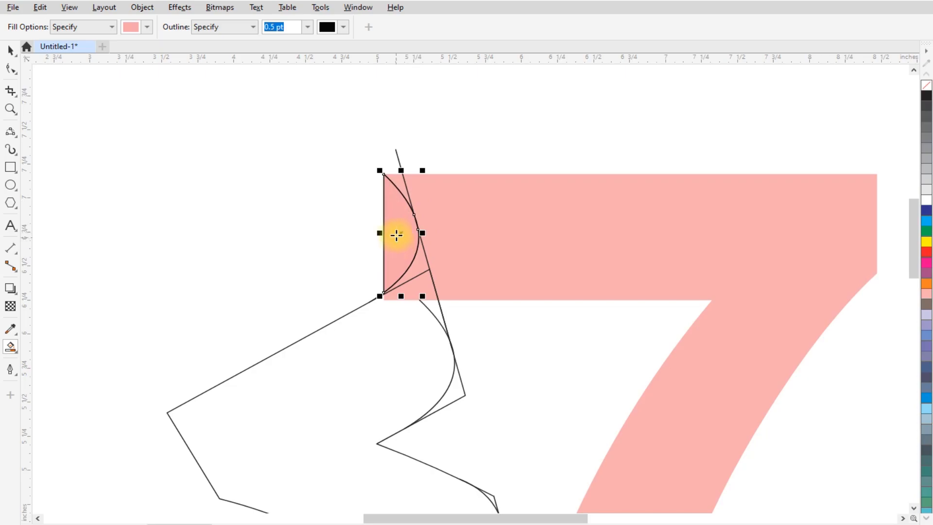
- Move the 7 about 2.6 inches to the right, clear of the outline and the filled sliver
left_click(10, 50)
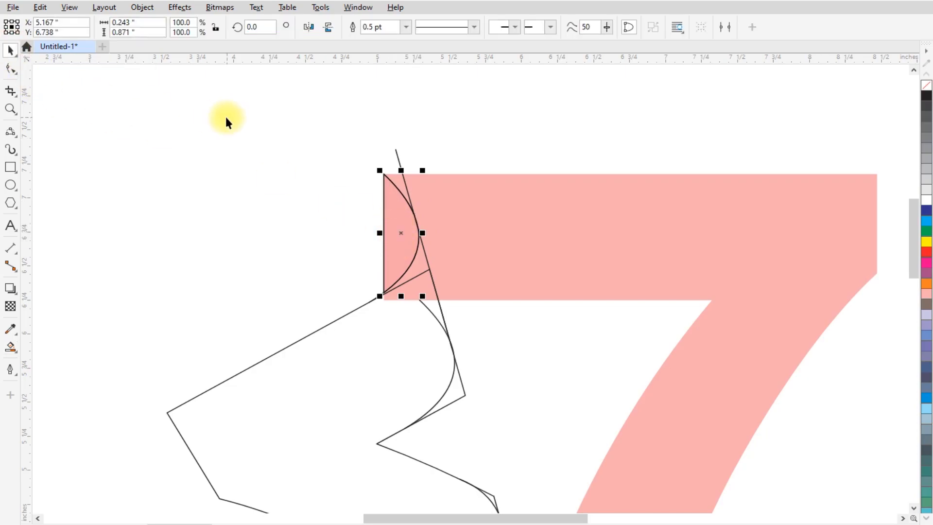
scroll(224, 118, "down", 1)
left_click_drag(388, 210, 603, 210)
scroll(368, 204, "up", 2)
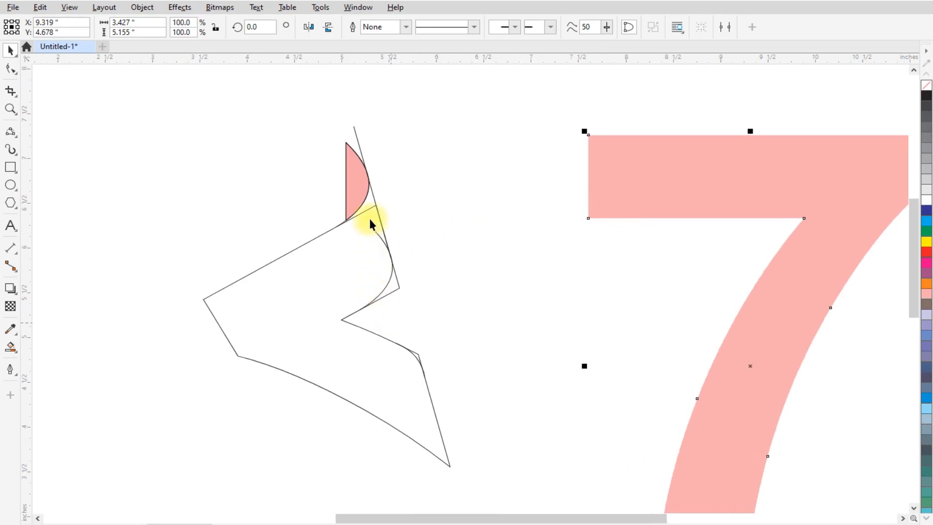
- Smart Fill the small corner area beside the upper curve and the large rounded body below it in pink
scroll(357, 201, "up", 2)
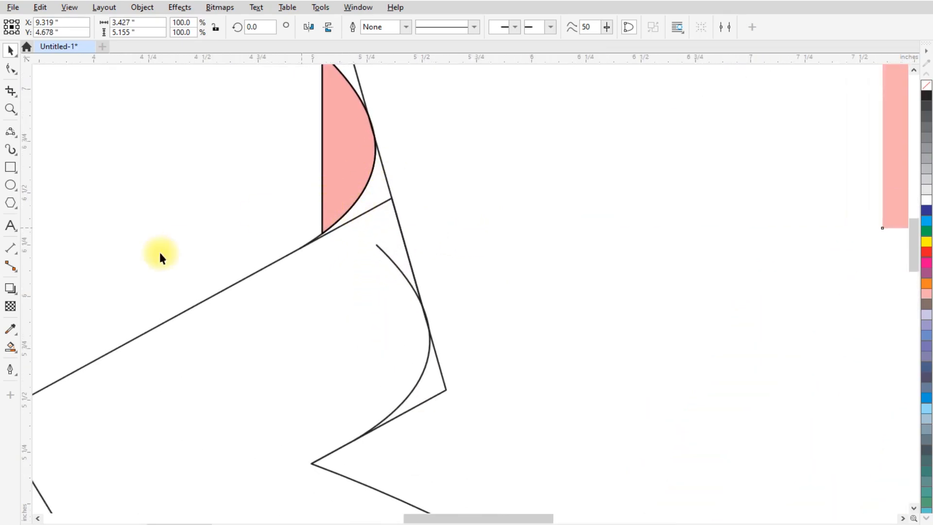
left_click(11, 347)
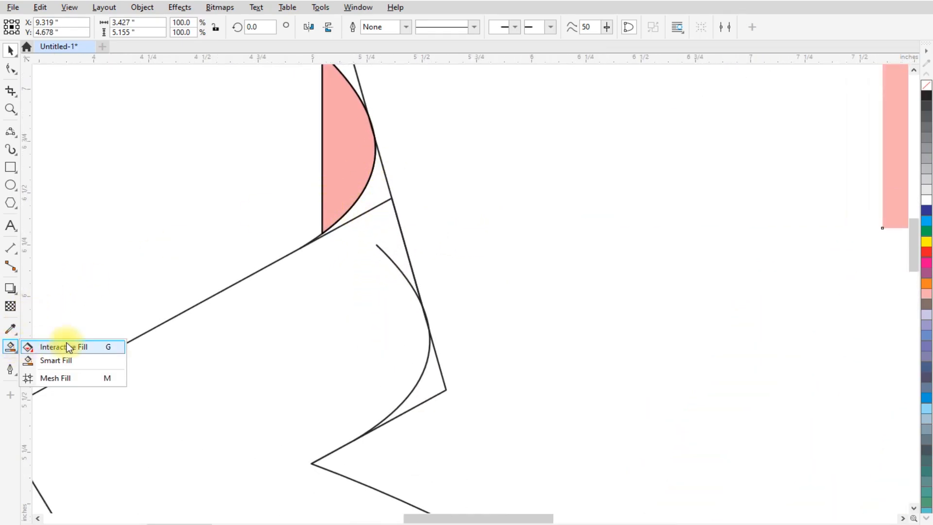
left_click(66, 361)
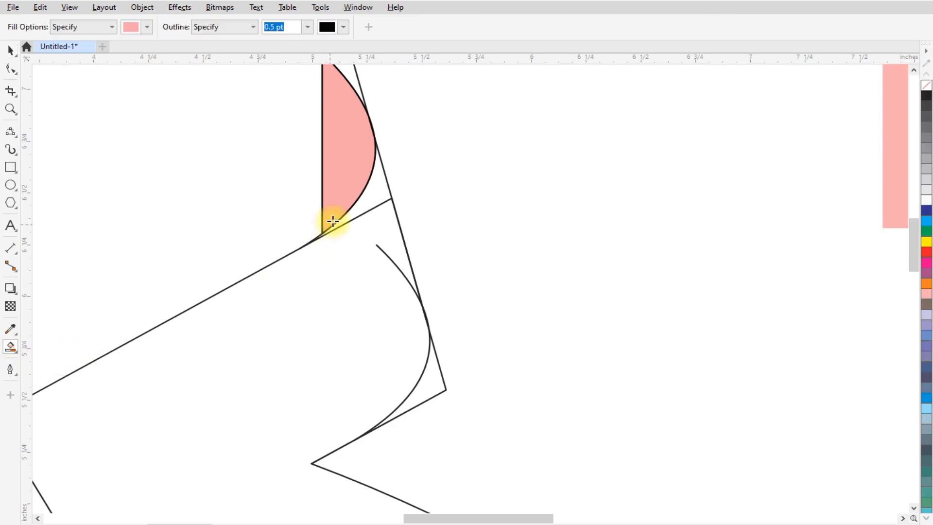
left_click(375, 191)
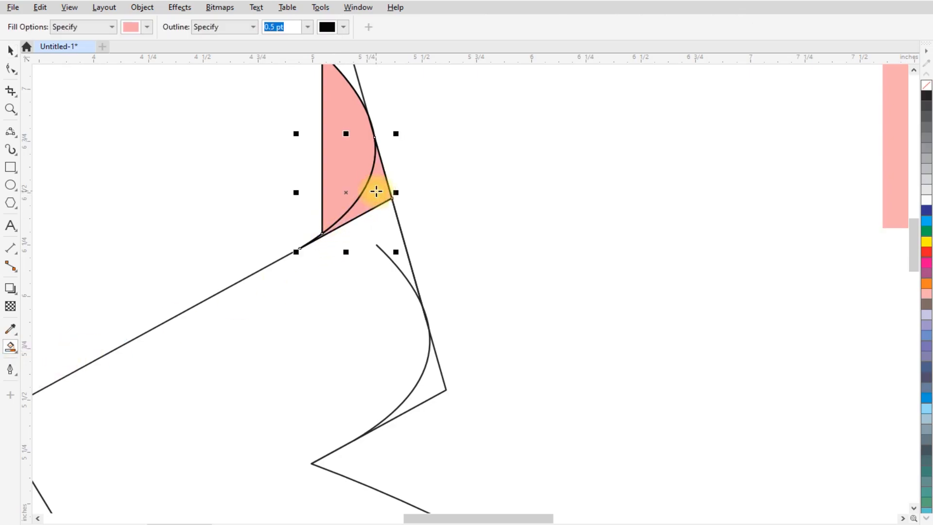
left_click(321, 292)
scroll(408, 243, "down", 2)
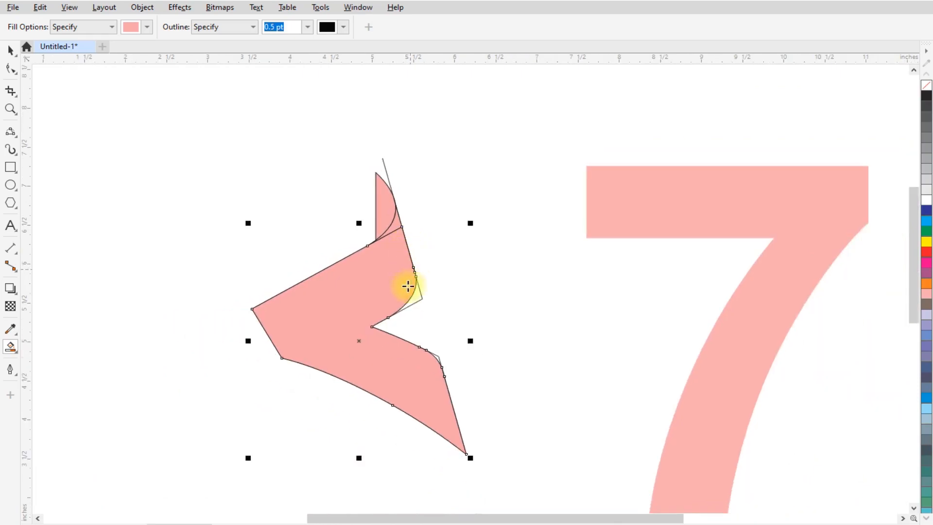
scroll(416, 325, "up", 2)
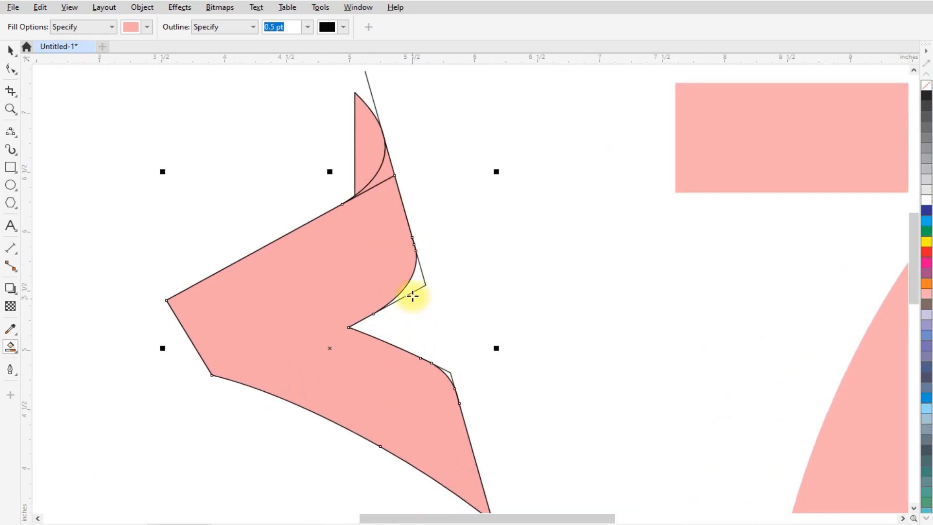
scroll(410, 295, "down", 1)
- Delete the slanted construction line and the original sharp-cornered outline around the filled body
left_click(11, 50)
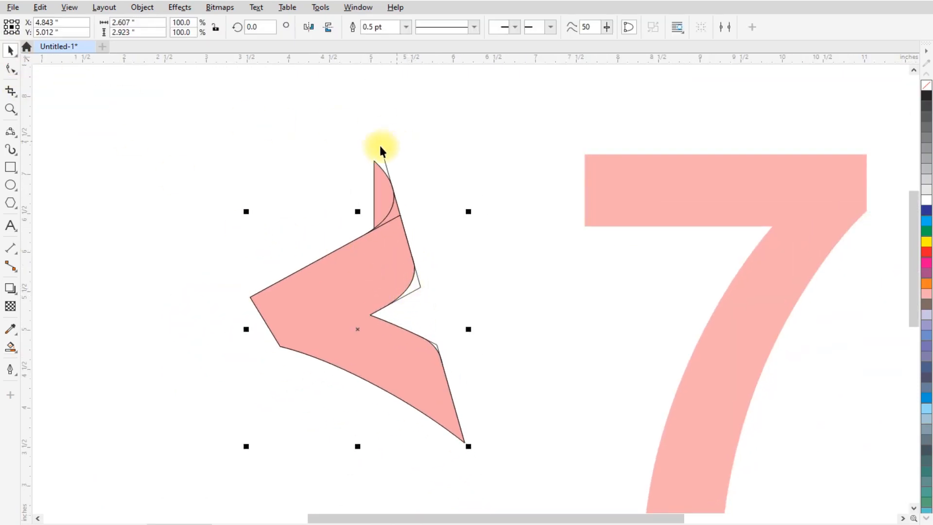
left_click(383, 154)
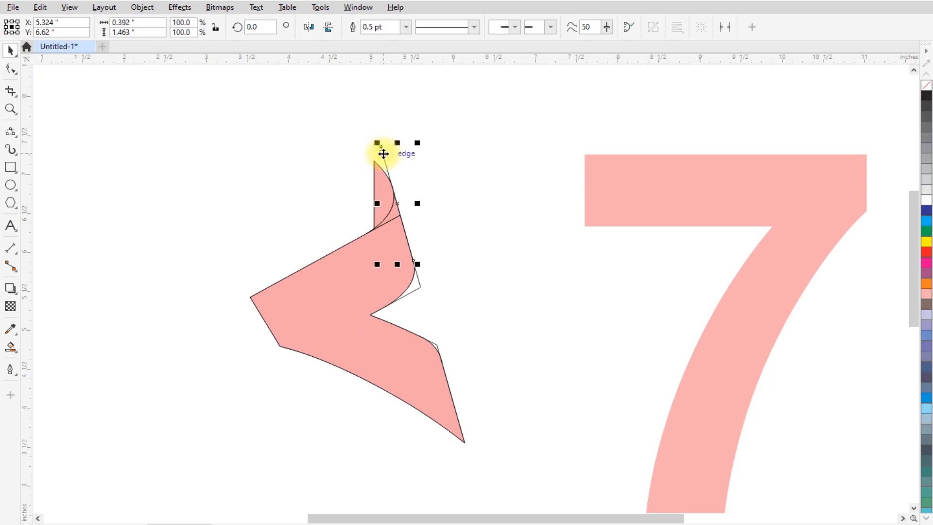
key("Delete")
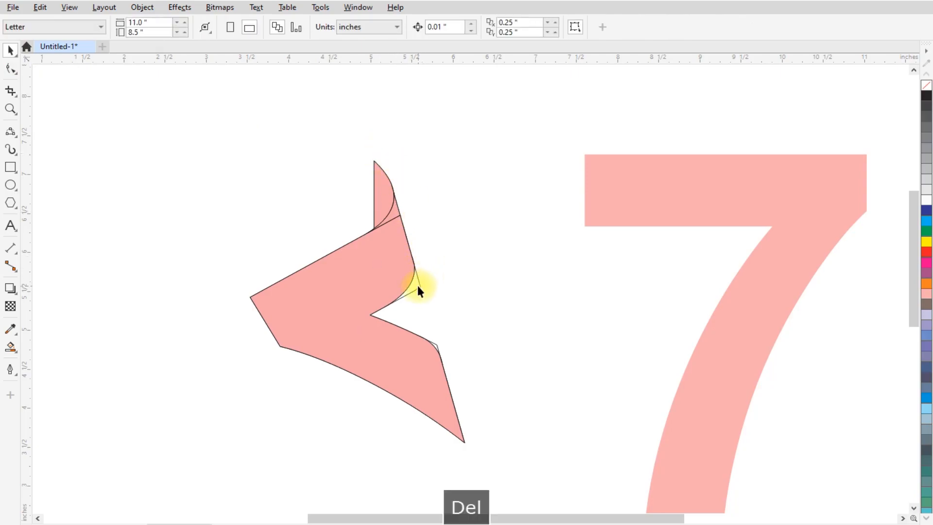
left_click(418, 286)
key("Delete")
scroll(398, 221, "up", 2)
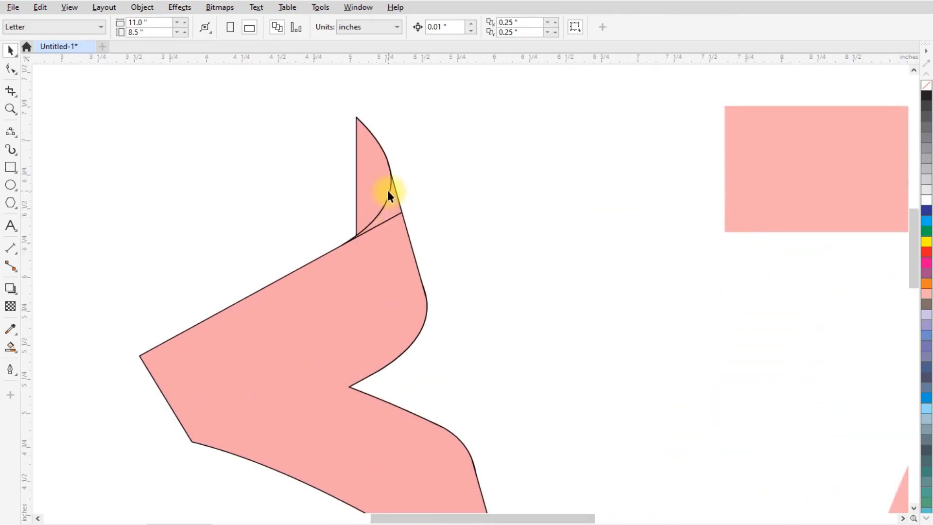
- Weld the small corner piece beside the upper curve to the large filled body
scroll(388, 194, "up", 2)
left_click(389, 221)
left_click_drag(391, 220, 459, 220)
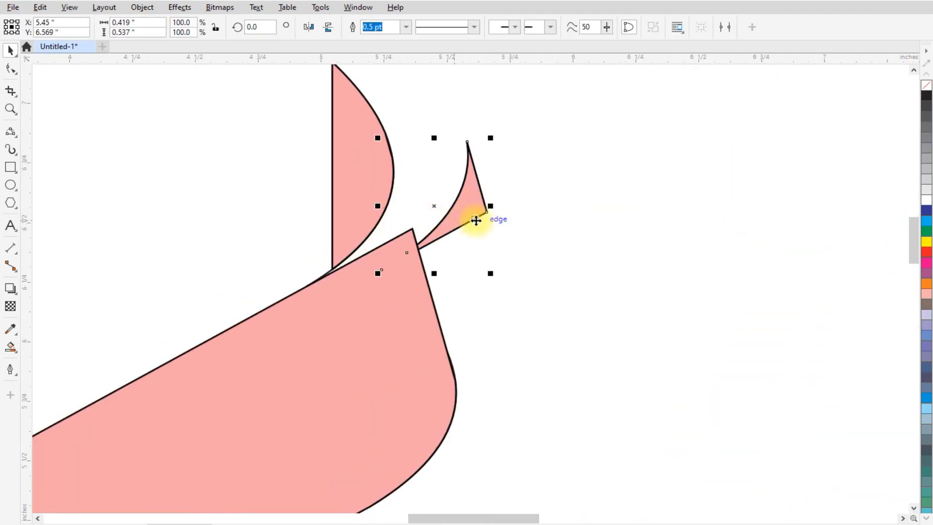
key("ctrl+z")
left_click(360, 361, "shift")
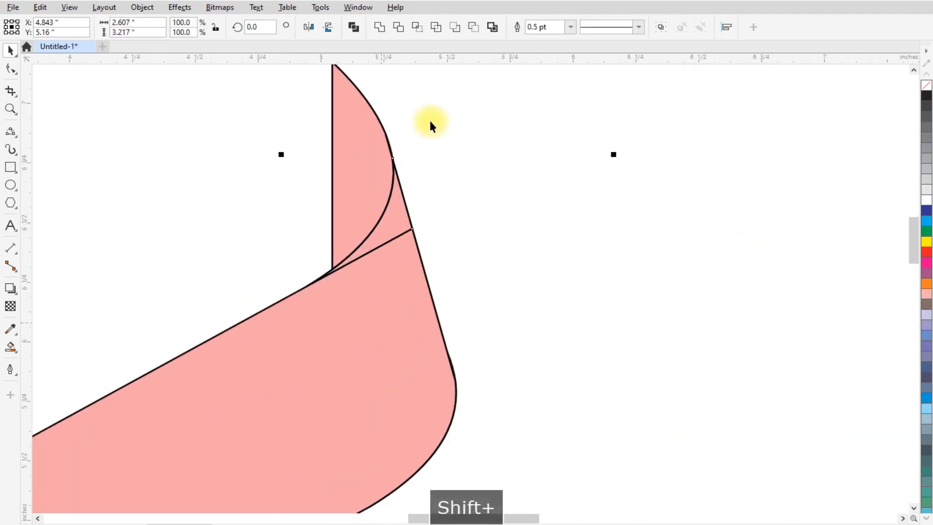
left_click(379, 26)
scroll(485, 141, "down", 2)
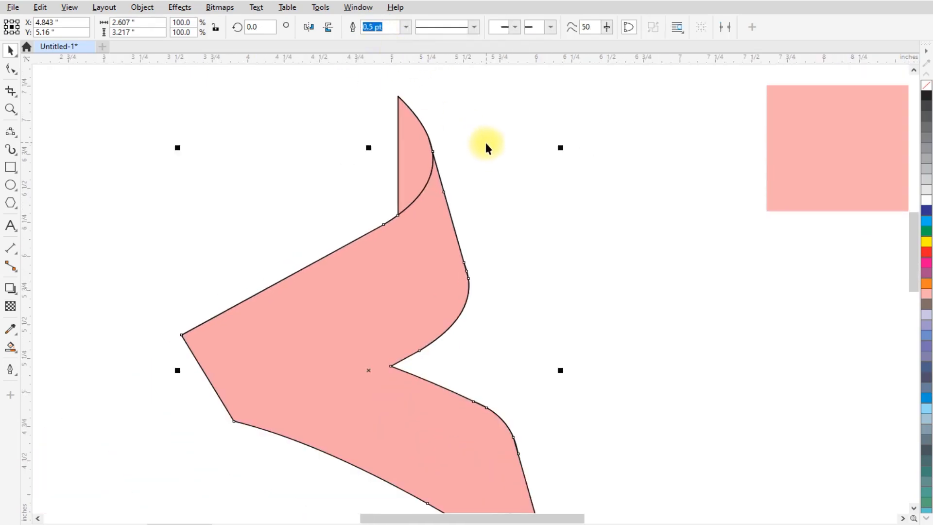
- Select all the filled pieces and move them so their top node meets the 7's upper-left corner
scroll(485, 141, "down", 2)
left_click_drag(265, 97, 585, 427)
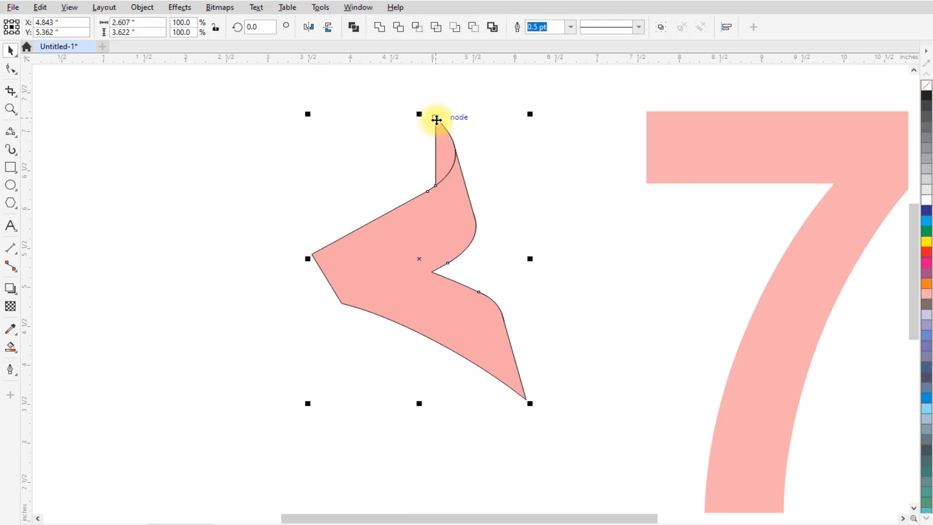
left_click_drag(437, 123, 647, 115)
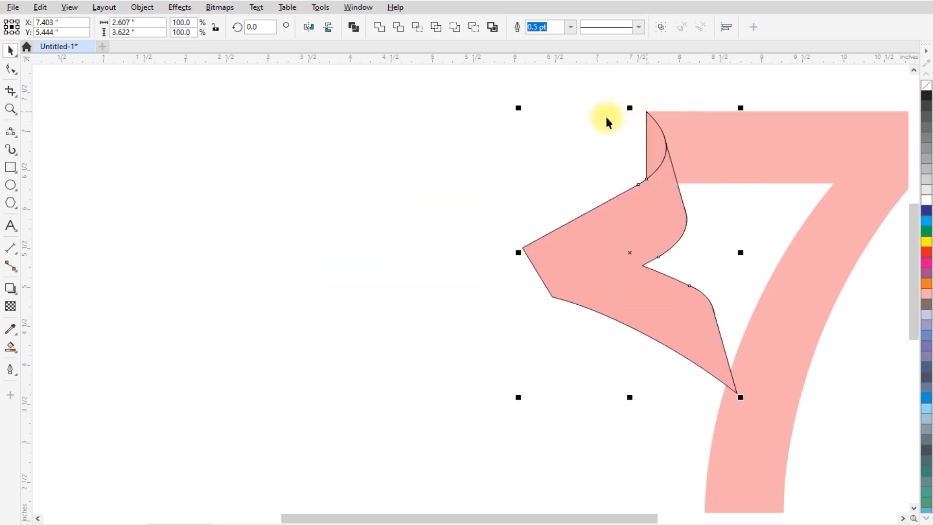
- Draw a 3-Point Curve about 0.28 by 1.99 inches from below the 7's foot to the filled body's lower tip, bowing right
scroll(340, 123, "down", 3)
scroll(606, 135, "up", 2)
scroll(509, 142, "up", 2)
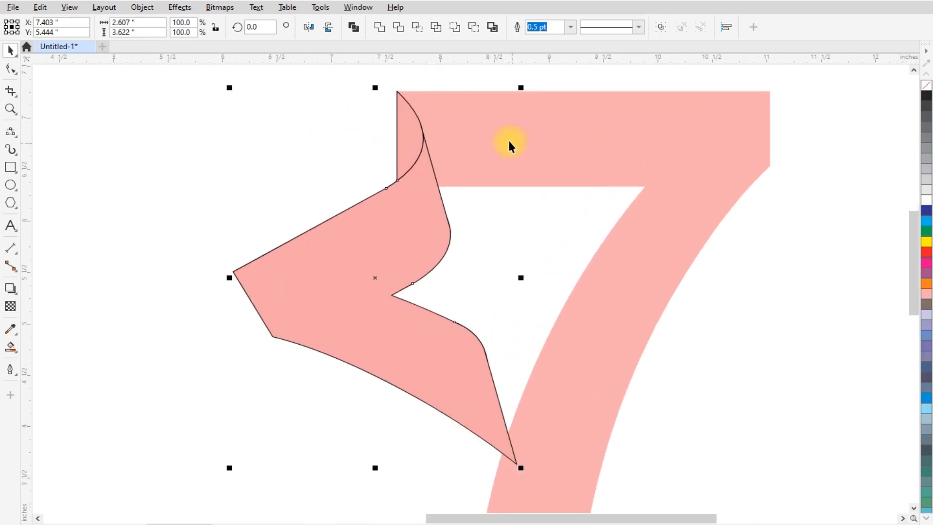
scroll(383, 136, "up", 1)
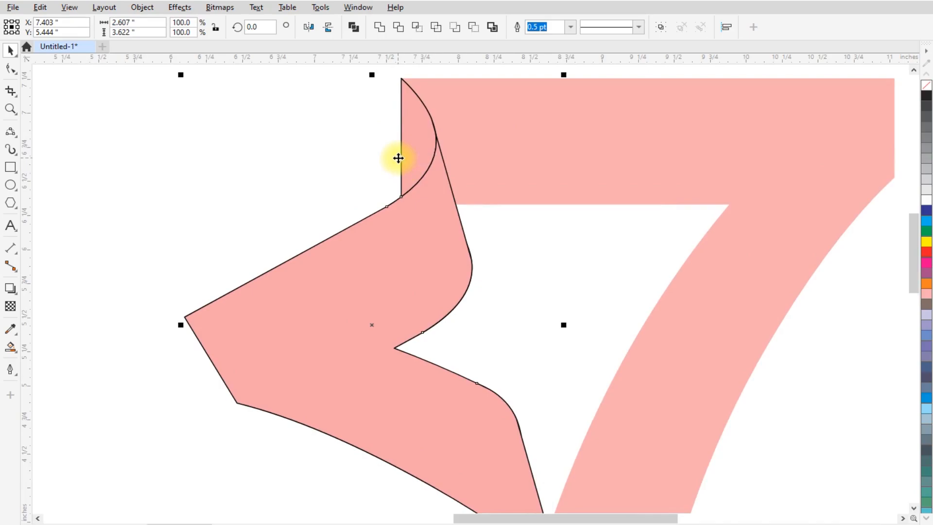
scroll(398, 158, "down", 2)
scroll(398, 158, "down", 1)
scroll(455, 338, "up", 2)
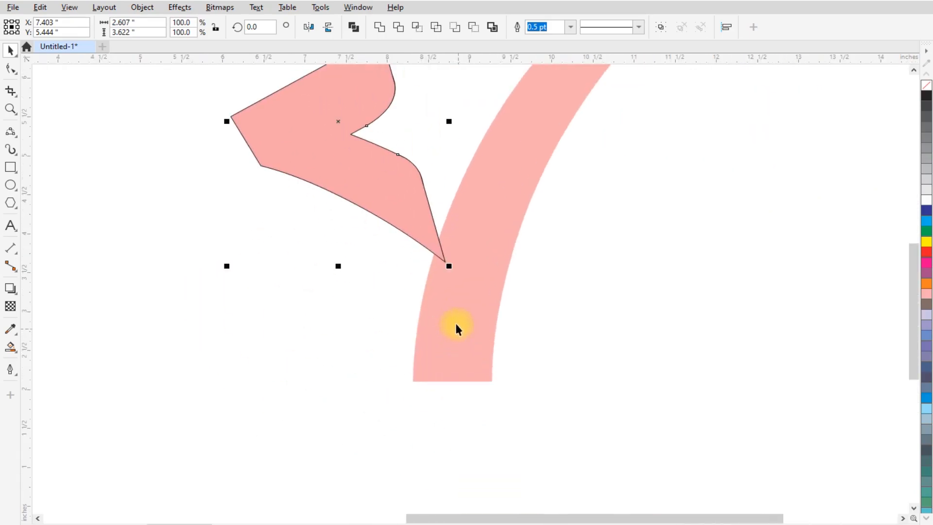
scroll(418, 269, "up", 1)
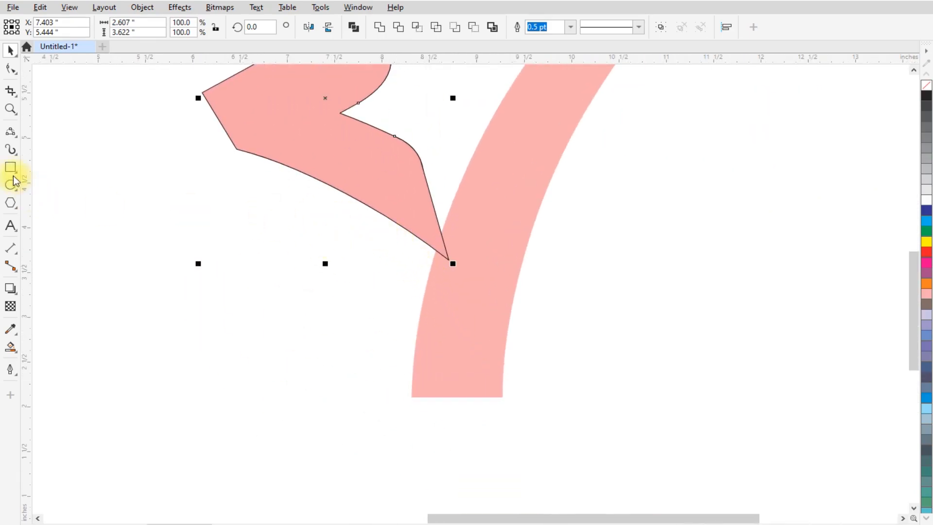
left_click(10, 132)
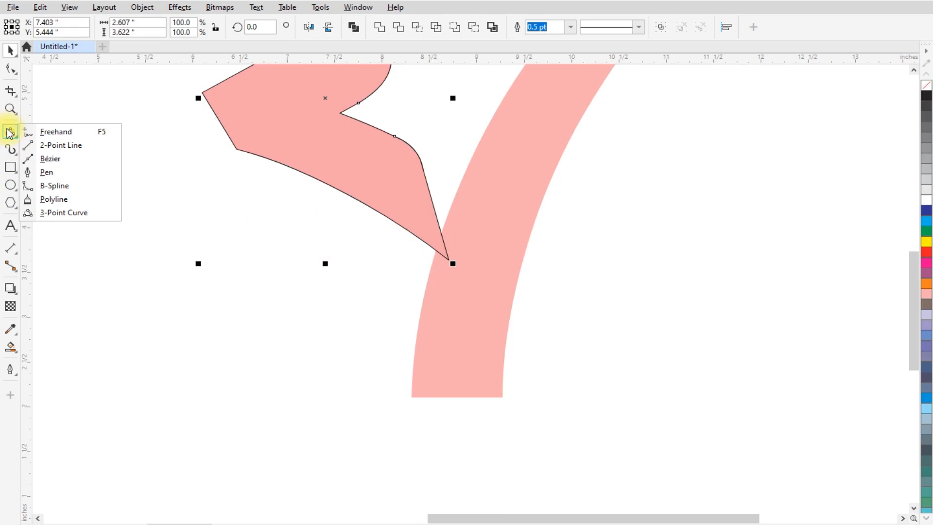
left_click(94, 214)
left_click(82, 217)
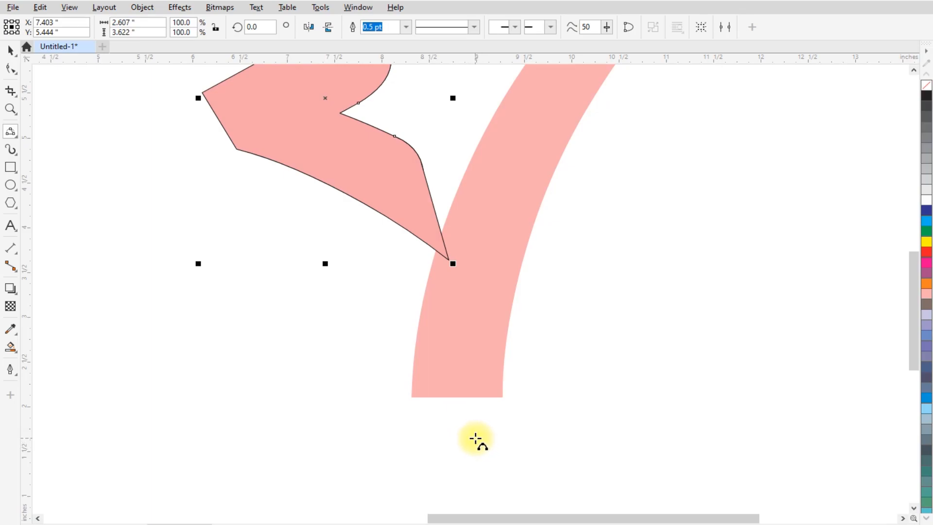
left_click_drag(476, 438, 448, 264)
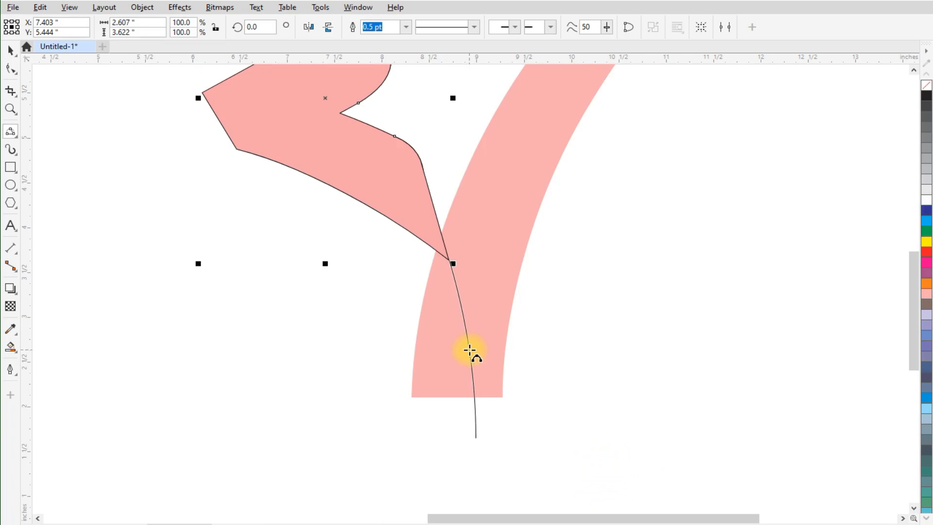
left_click(470, 349)
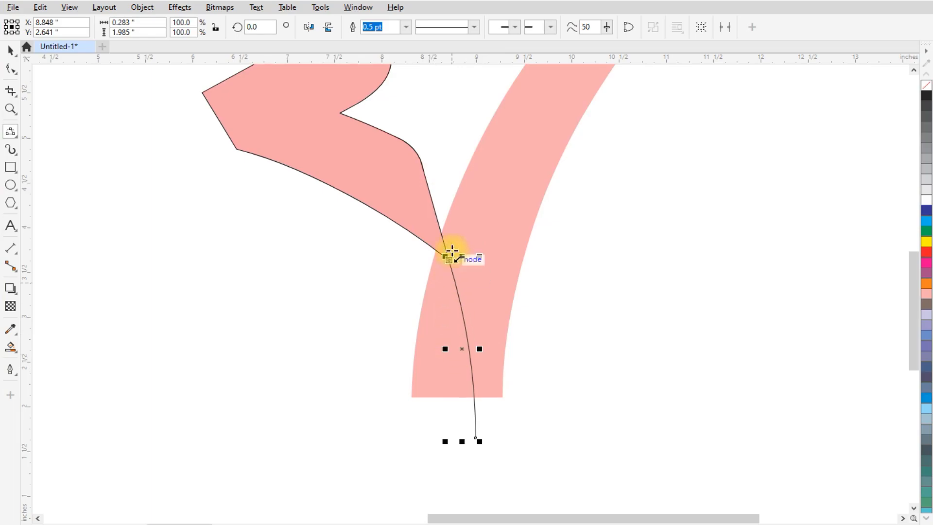
- Draw a 3-Point Curve about 0.32 by 2.10 inches from below the 7's foot up its left edge to the body's lower edge
left_click(406, 439)
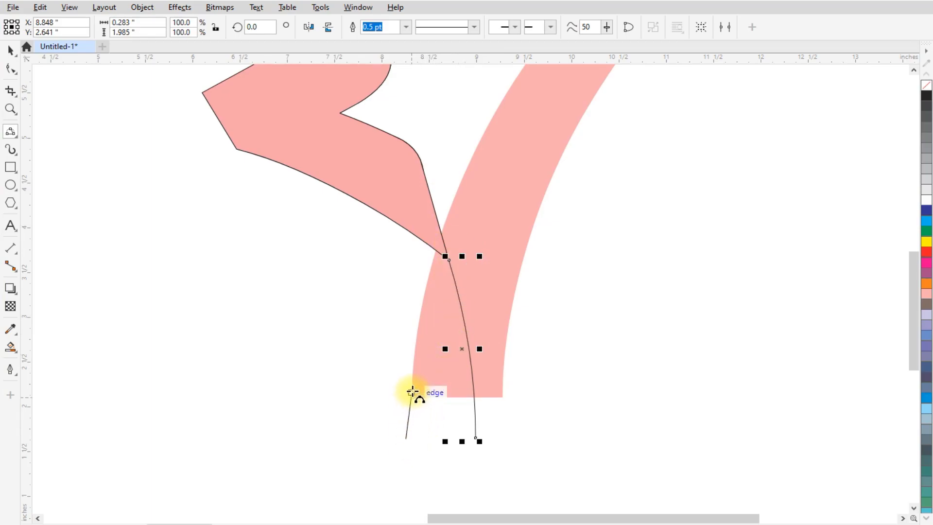
left_click(437, 250)
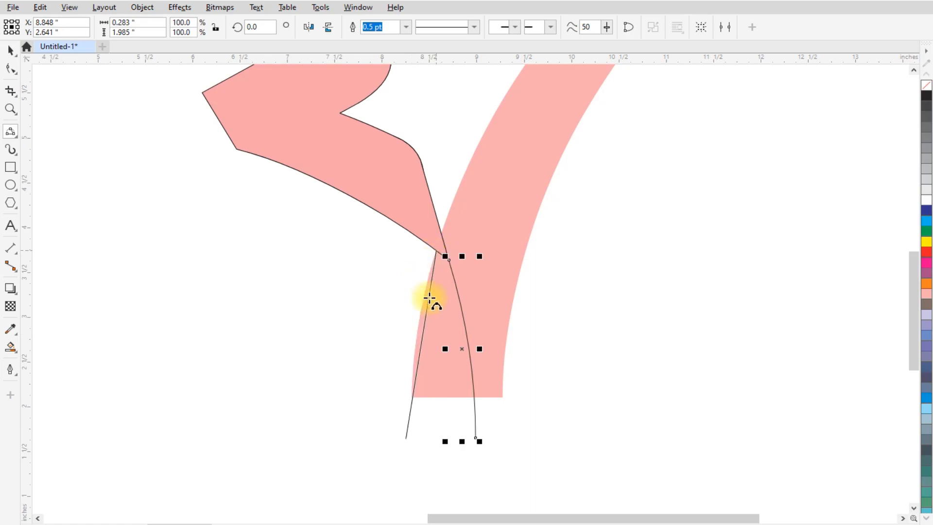
left_click(417, 330)
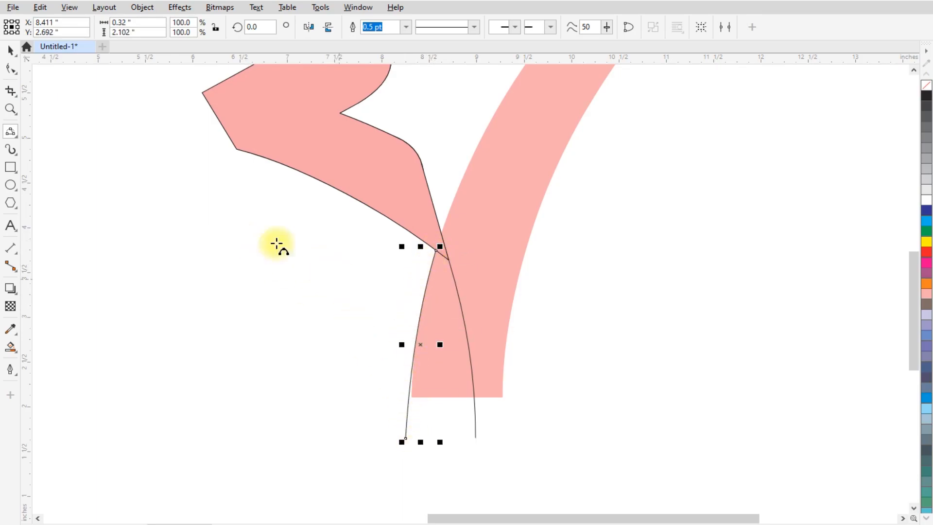
- Draw a straight Freehand line joining the lower ends of the two stem curves
left_click(10, 130)
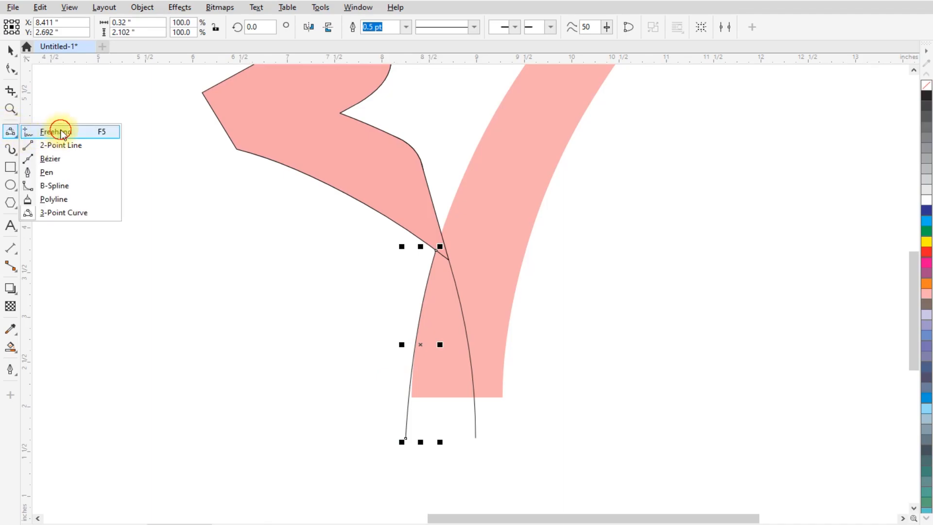
left_click(61, 133)
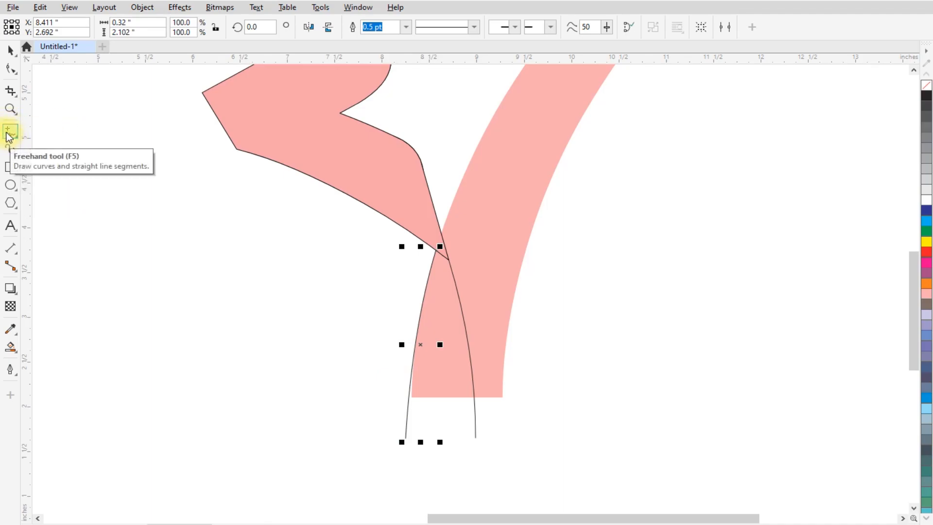
left_click(405, 439)
left_click(474, 437)
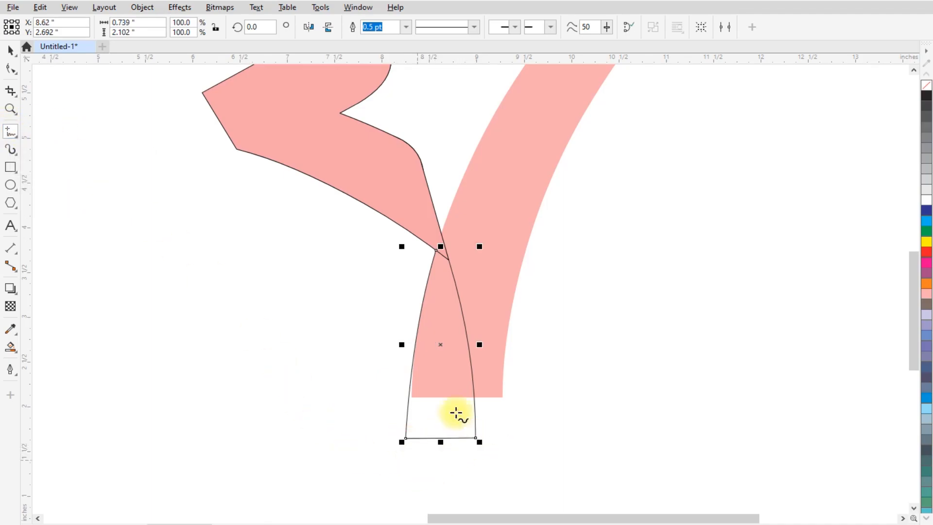
- Smart Fill the two parts of the closed stem outline, below and above the 7's bottom edge, in pink
scroll(433, 328, "down", 1)
scroll(432, 350, "up", 2)
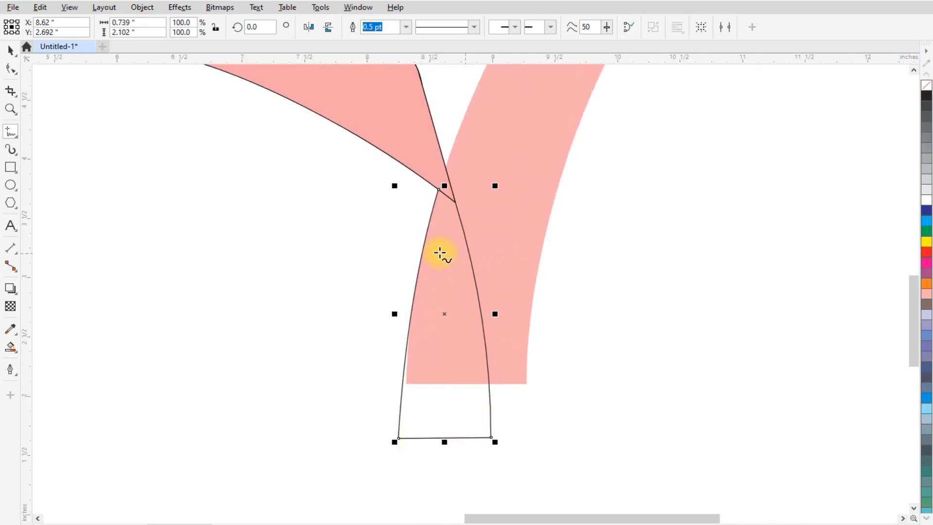
scroll(451, 335, "up", 1)
scroll(387, 335, "down", 1)
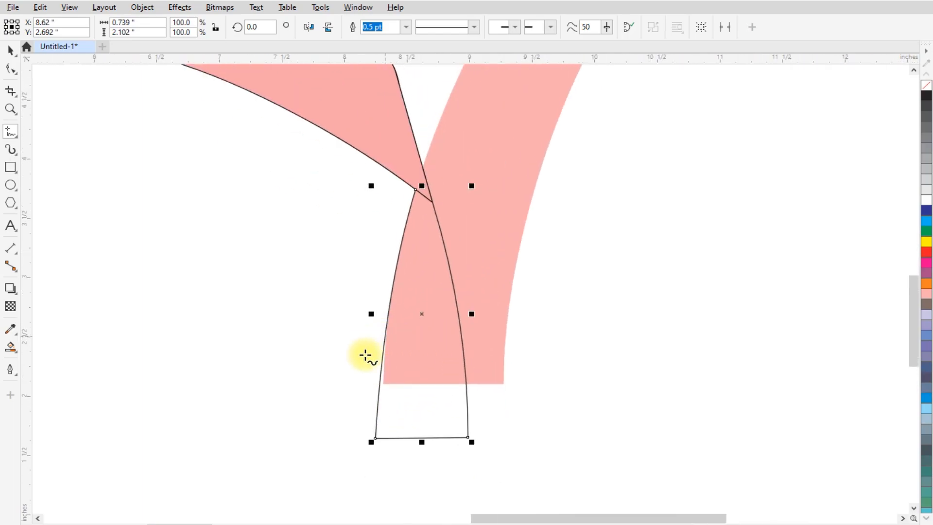
left_click(12, 350)
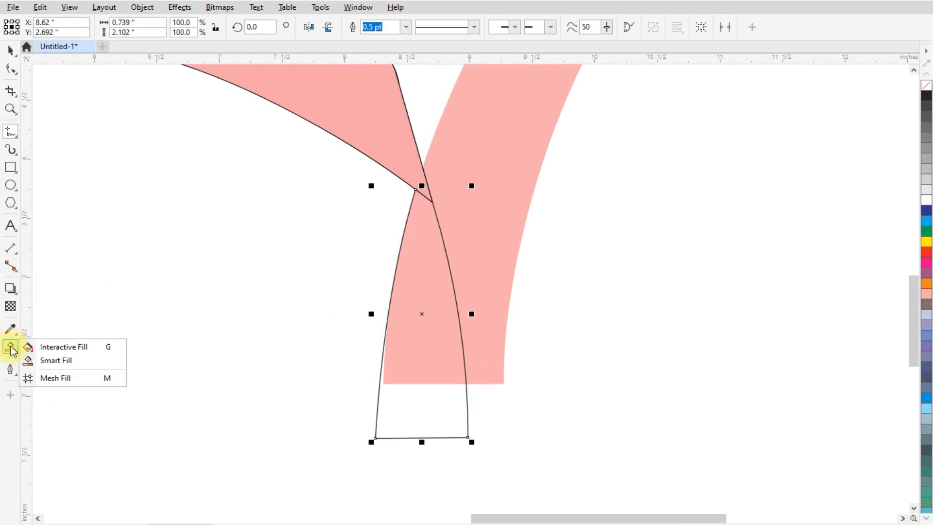
left_click(66, 360)
left_click(414, 398)
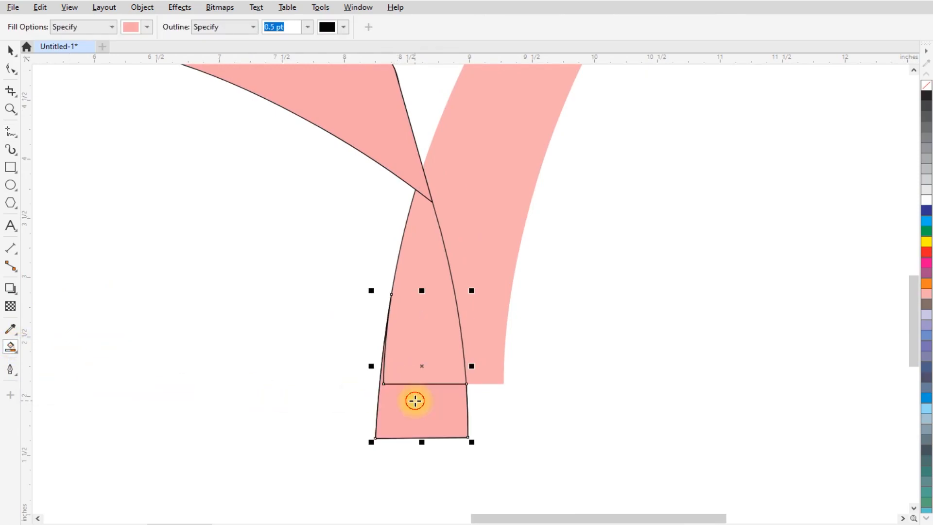
left_click(433, 343)
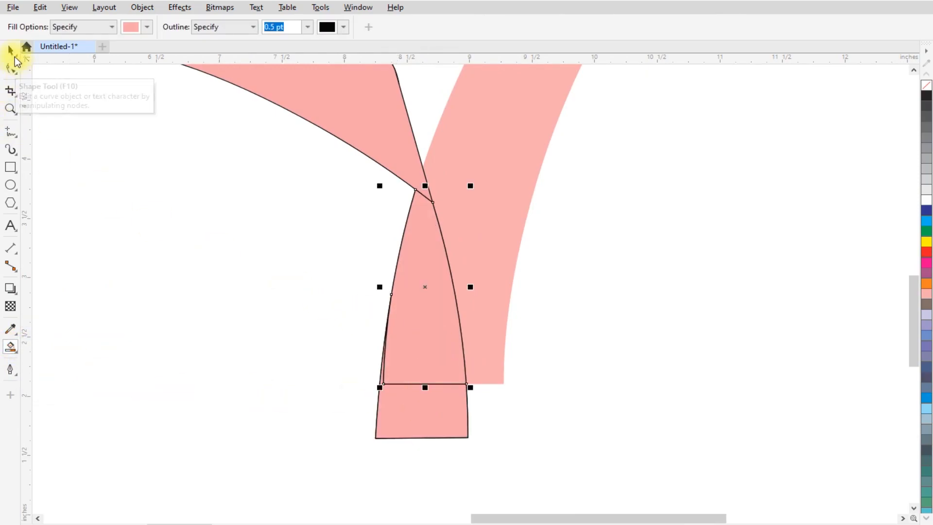
- Select both filled stem pieces and weld them into one shape
left_click(11, 50)
left_click(427, 418, "shift")
left_click_drag(416, 358, 275, 375)
key("ctrl+z")
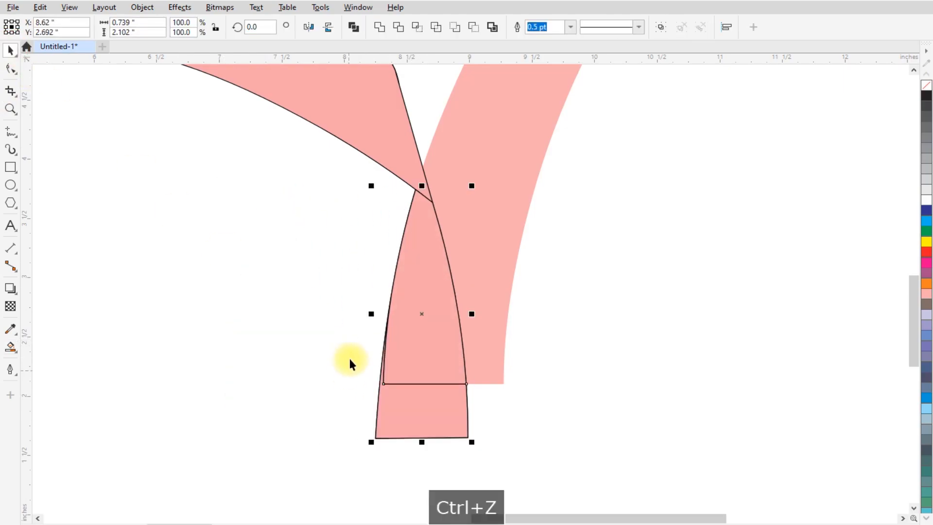
left_click(379, 27)
scroll(428, 354, "down", 3)
scroll(428, 353, "down", 1)
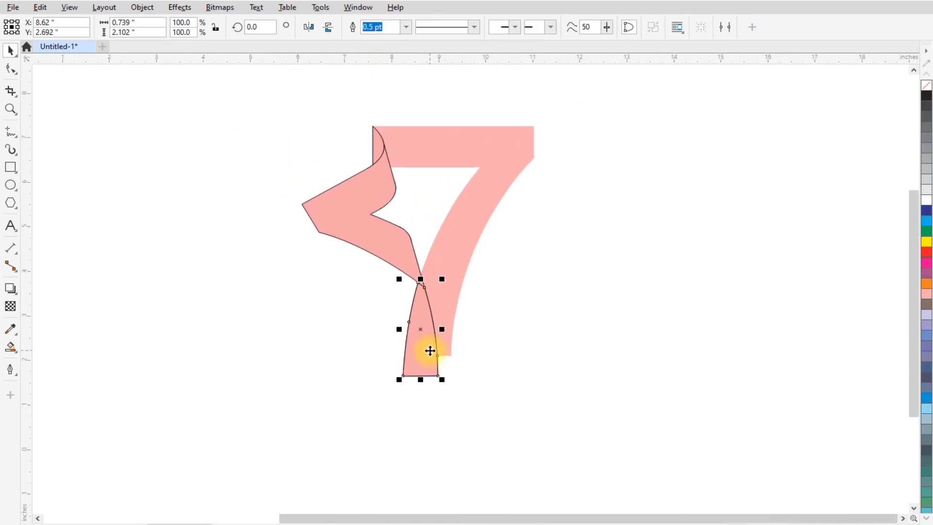
left_click(491, 306)
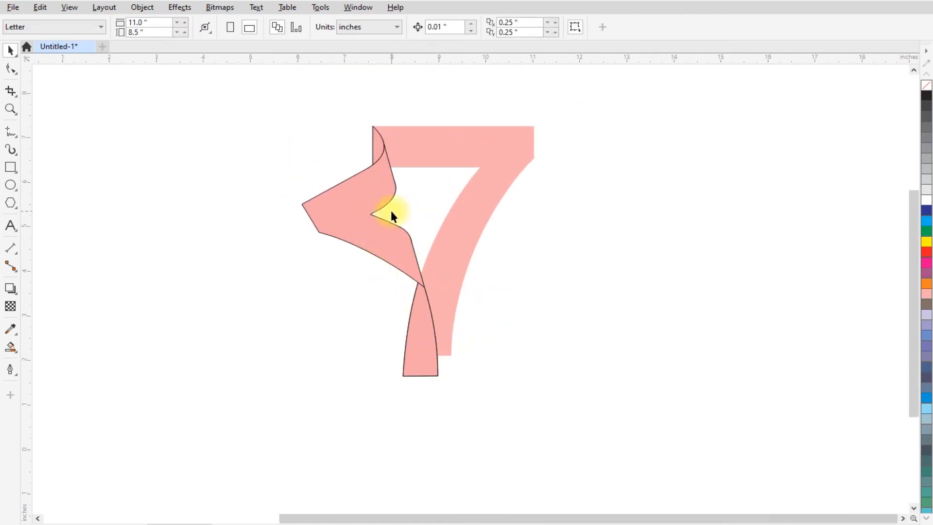
- Apply a linear fountain fill across the folded body from its outer left edge, with black ends and a white stop at 51%
scroll(392, 212, "up", 2)
scroll(451, 289, "down", 2)
scroll(417, 237, "up", 2)
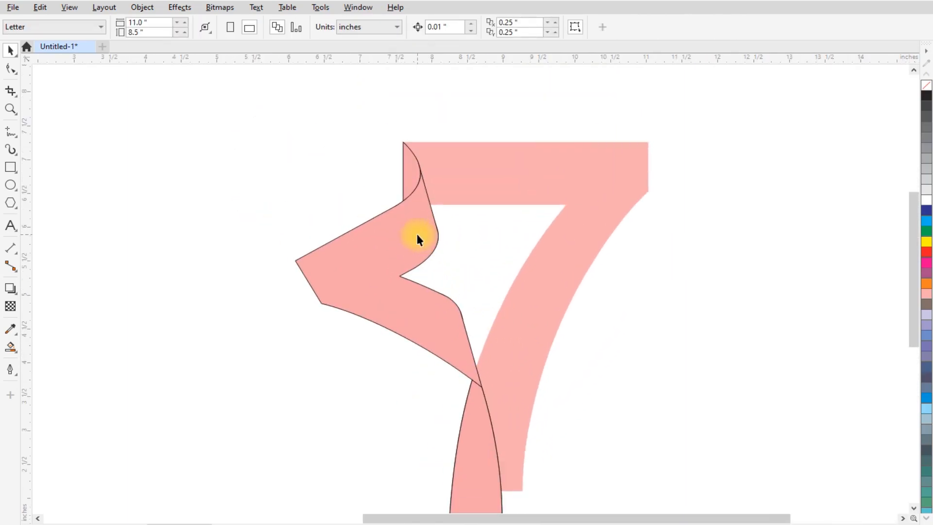
left_click(409, 237)
scroll(408, 242, "up", 1)
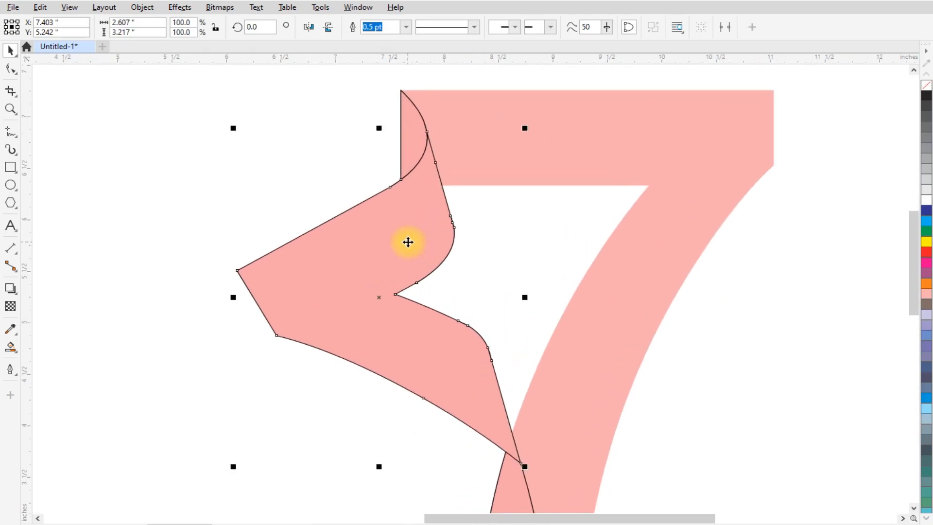
left_click(10, 351)
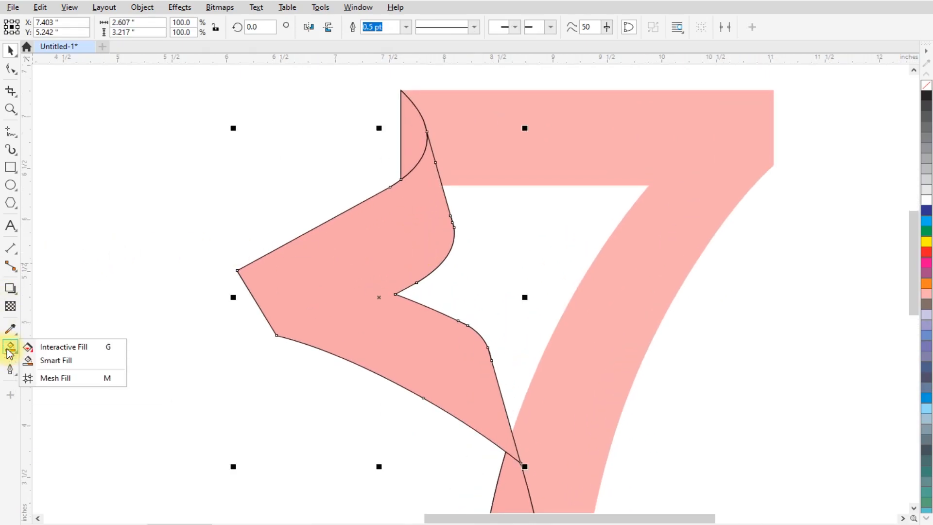
left_click(68, 352)
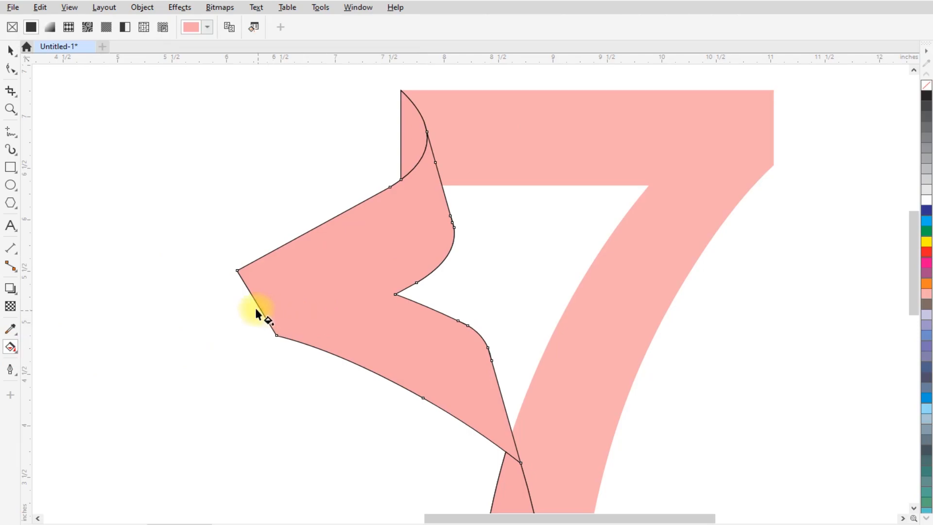
left_click_drag(258, 305, 447, 206)
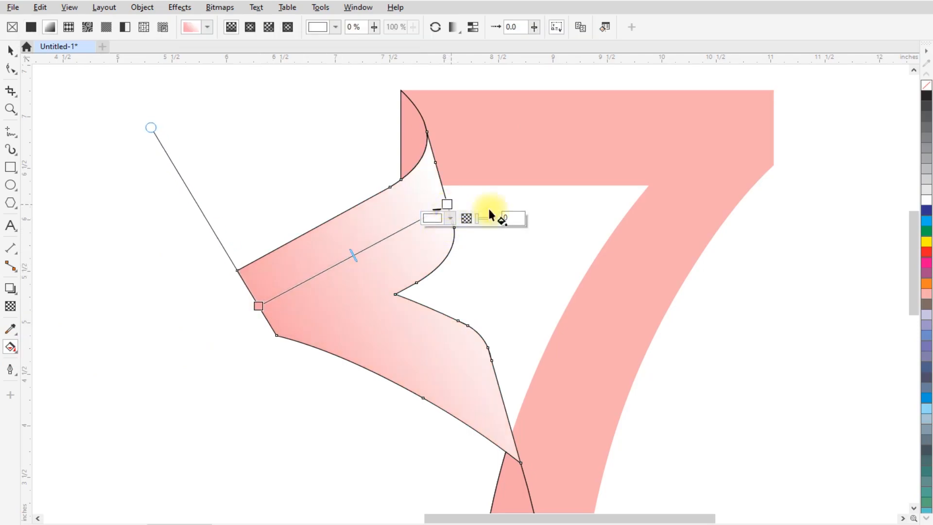
left_click(927, 95)
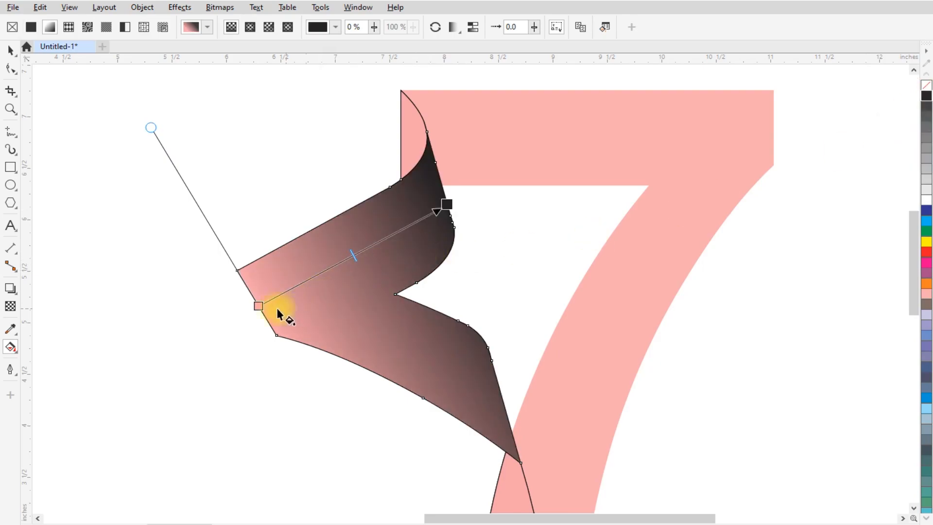
left_click_drag(927, 96, 259, 309)
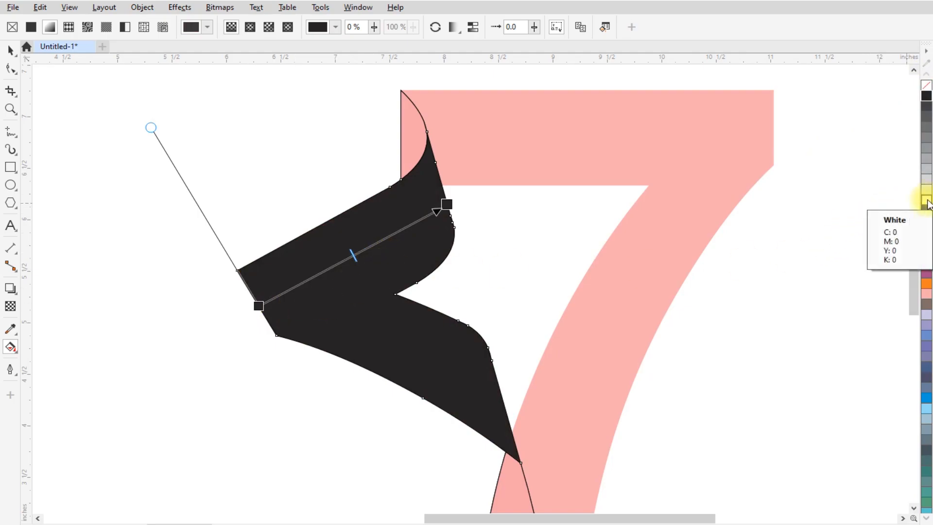
left_click_drag(927, 203, 355, 254)
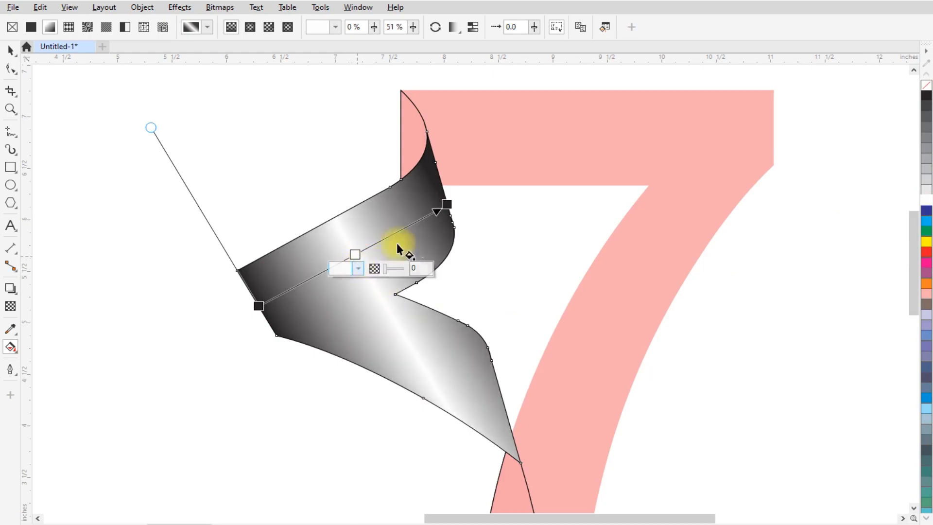
- Recolor both end stops of the body's gradient dark grey
left_click(447, 203)
left_click(927, 118)
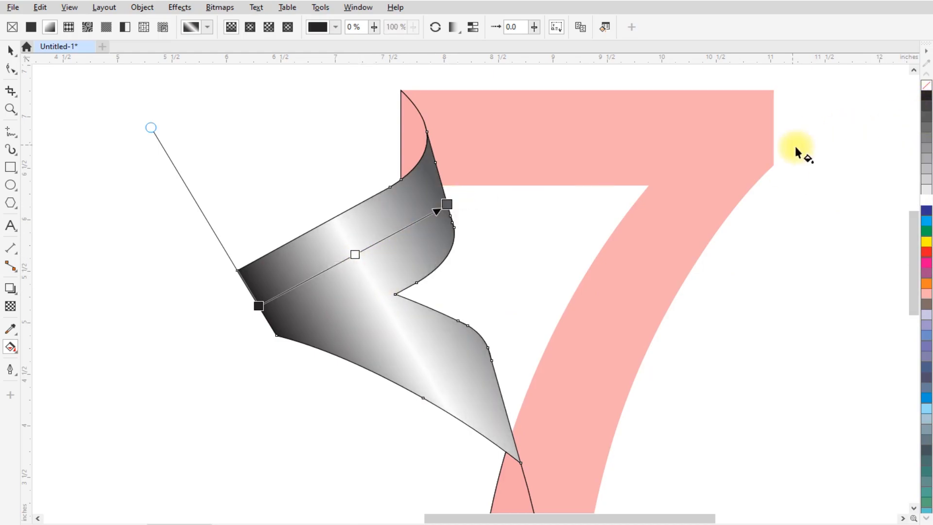
left_click(259, 305)
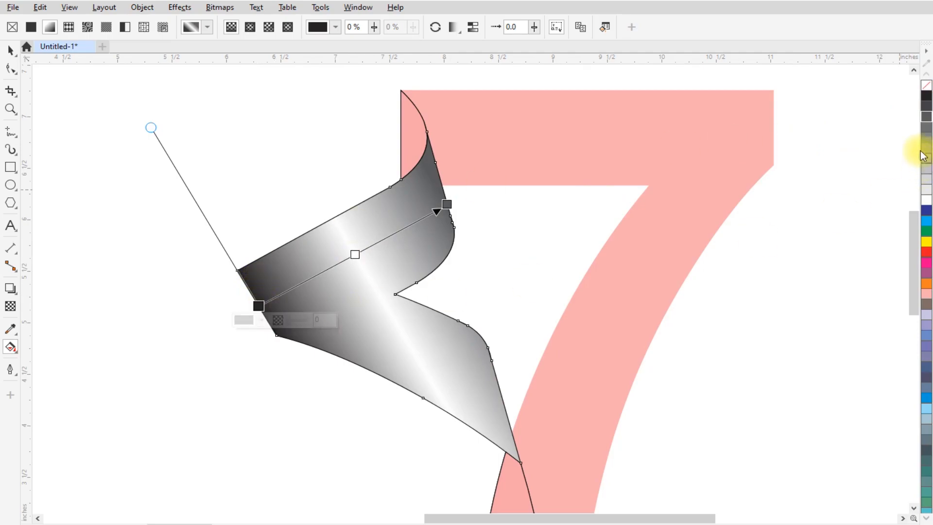
left_click(927, 127)
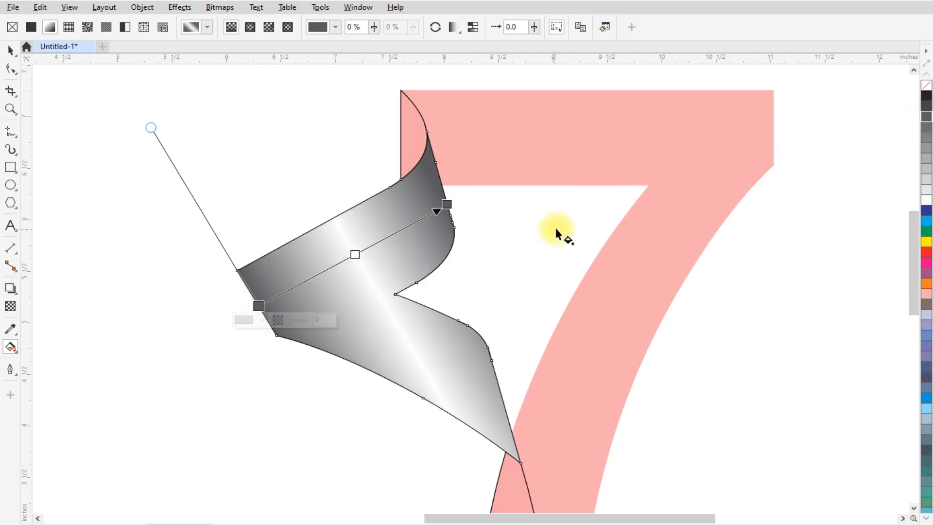
- Apply a linear fountain fill from the stem's base to its tip, with dark grey ends and a white stop near the base
scroll(402, 203, "down", 4)
scroll(433, 364, "up", 4)
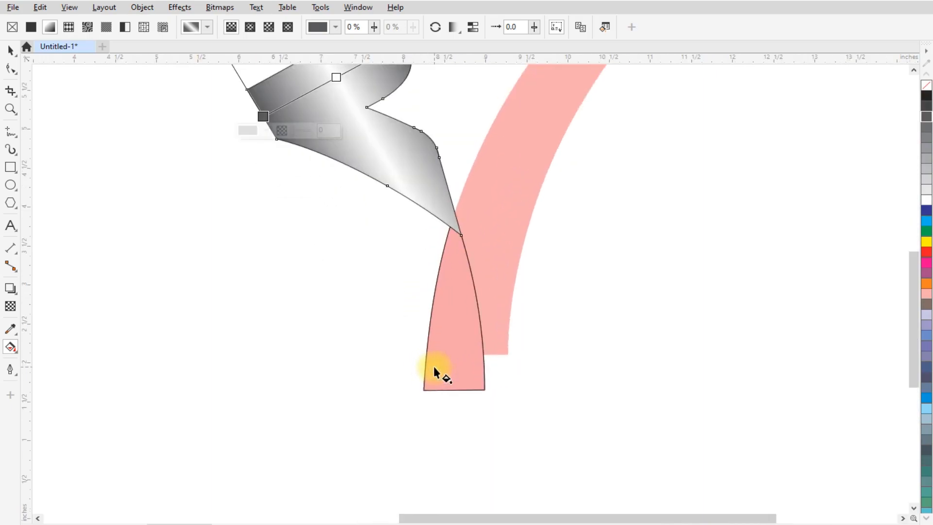
scroll(434, 367, "up", 2)
left_click(451, 341)
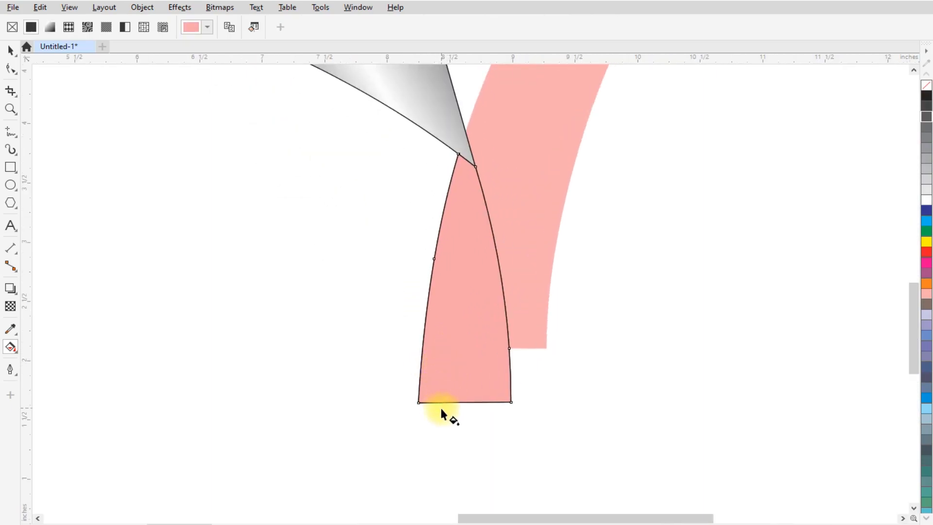
left_click_drag(440, 402, 473, 167)
scroll(461, 359, "down", 2)
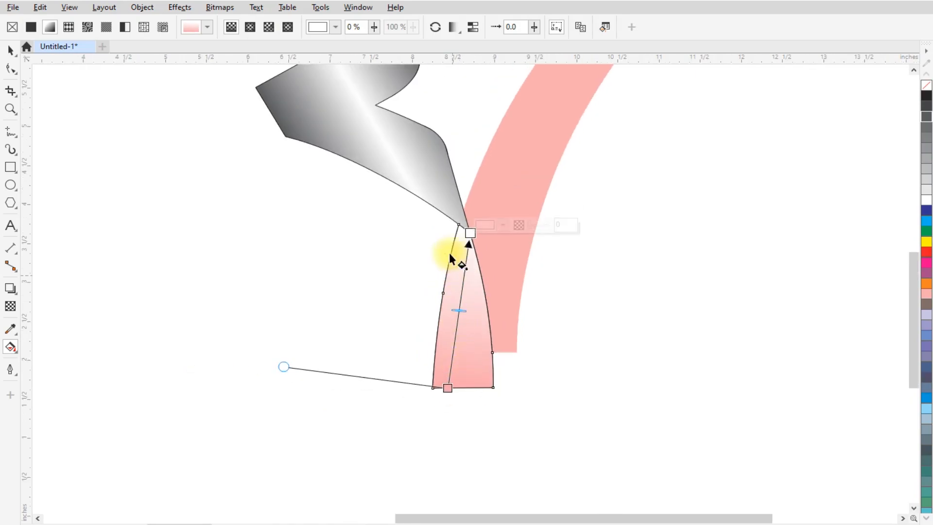
left_click(927, 117)
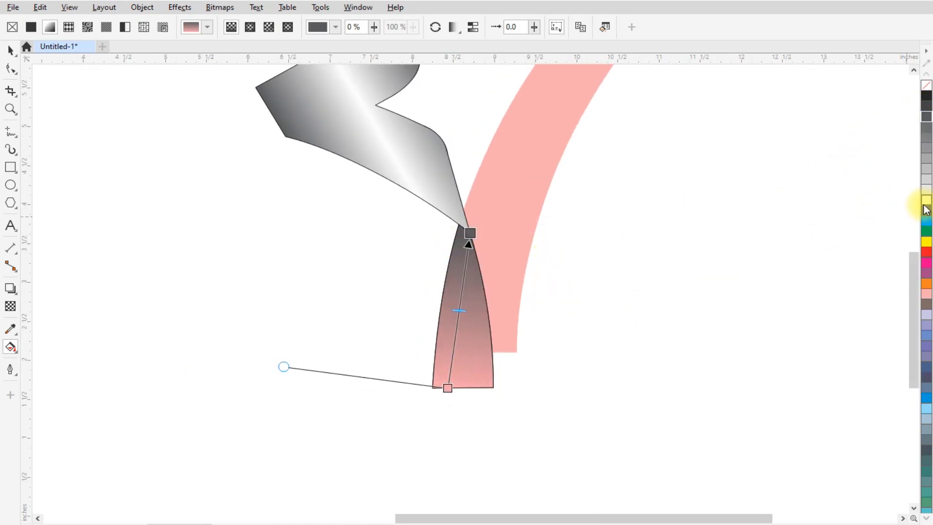
left_click_drag(925, 207, 454, 348)
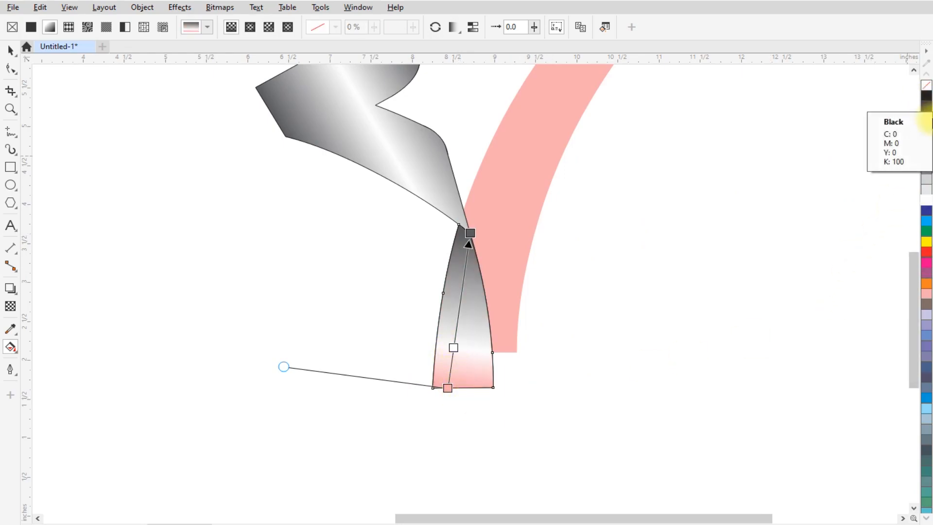
left_click_drag(925, 139, 432, 402)
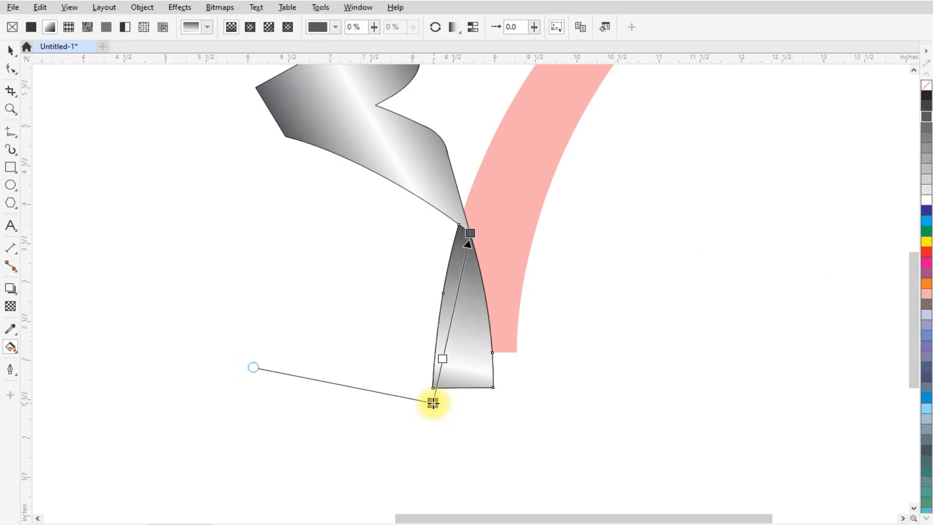
- Skew the stem's gradient, shift its start slightly farther below the base and its end slightly below the tip
left_click_drag(251, 366, 264, 323)
left_click_drag(433, 402, 431, 409)
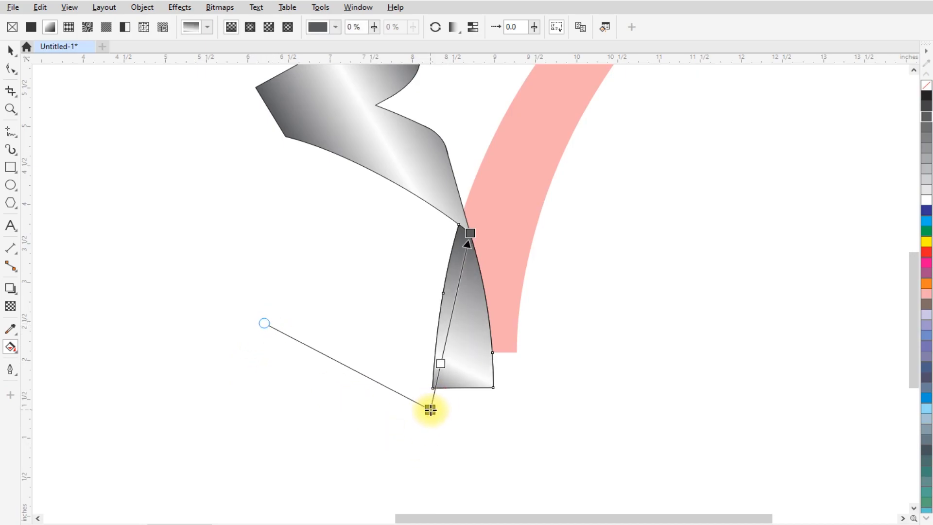
left_click_drag(472, 232, 467, 243)
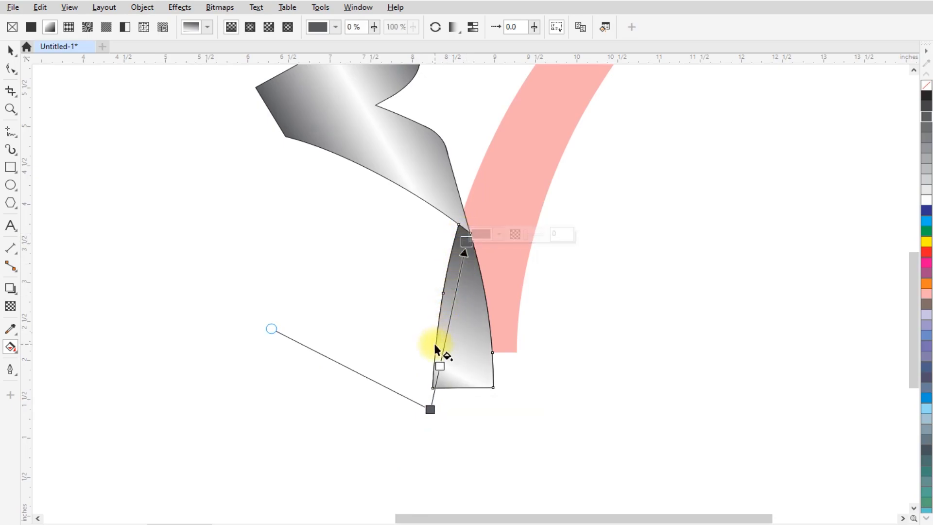
scroll(433, 349, "down", 2)
scroll(437, 307, "down", 1)
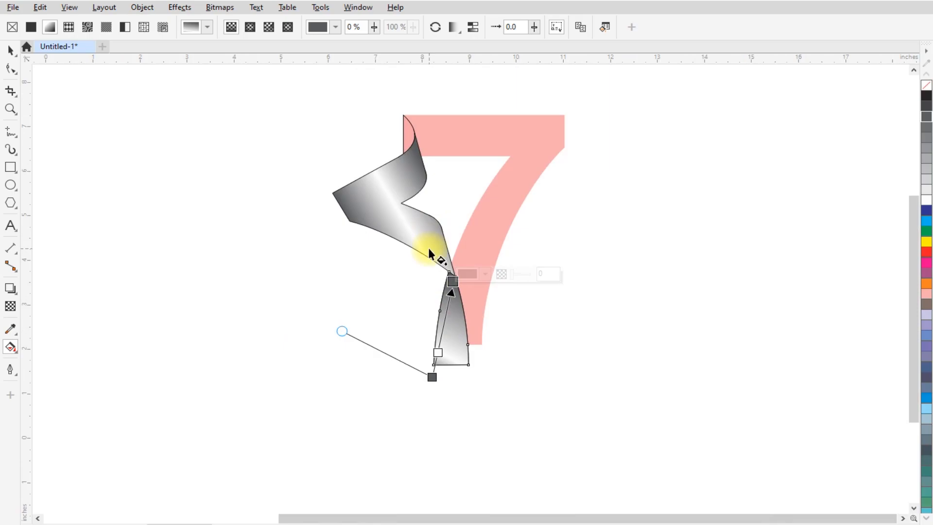
scroll(406, 119, "up", 3)
scroll(404, 122, "down", 2)
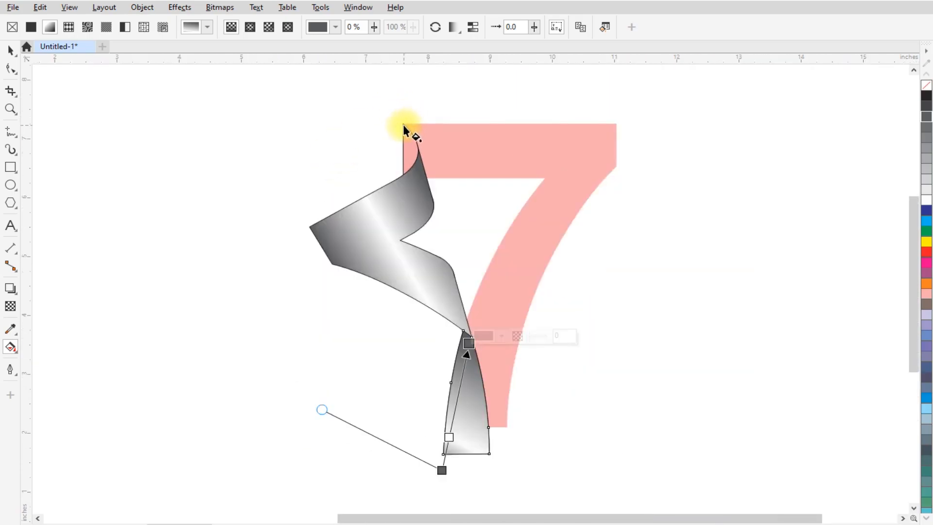
scroll(402, 124, "down", 1)
left_click(11, 50)
left_click(355, 289)
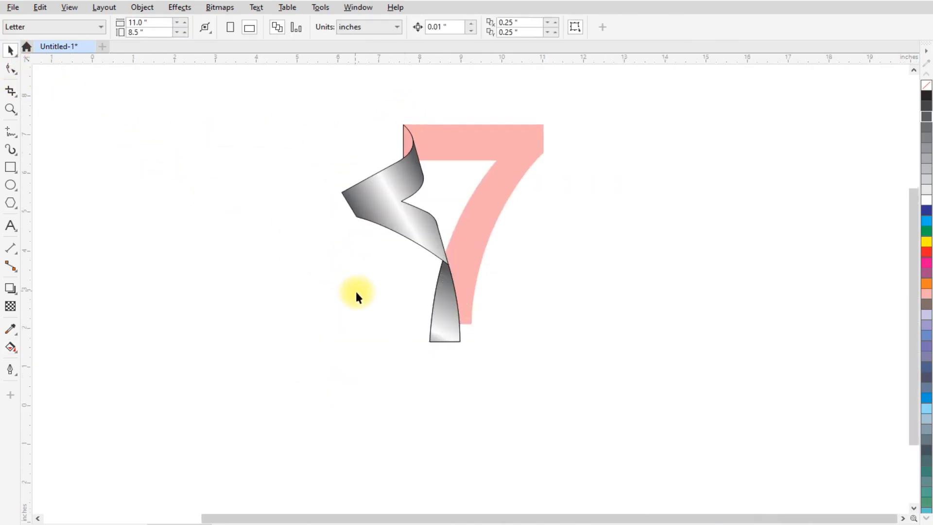
- Draw a rectangle about 21.87 by 10.56 inches around the whole 7 design
scroll(356, 294, "down", 1)
left_click(10, 167)
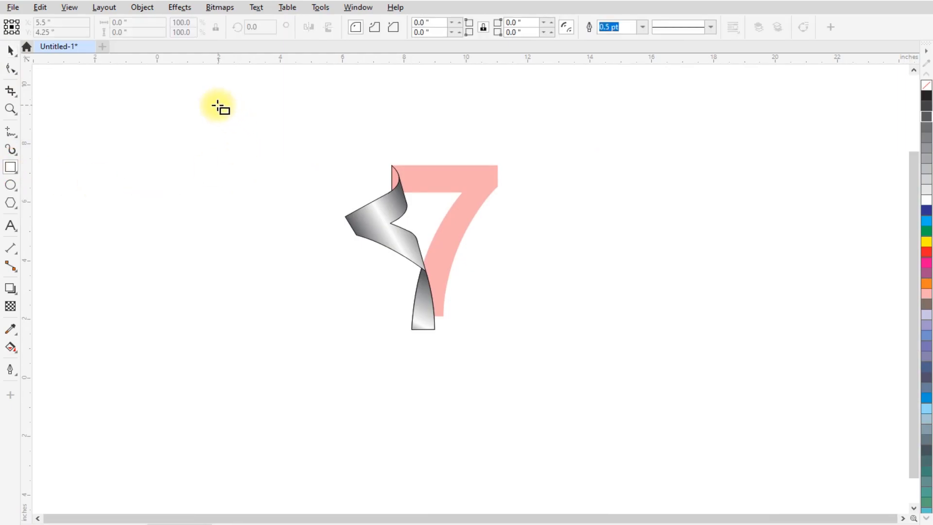
mouse_move(131, 90)
left_mouse_down()
mouse_move(443, 301)
mouse_move(762, 401)
mouse_move(808, 402)
left_mouse_up()
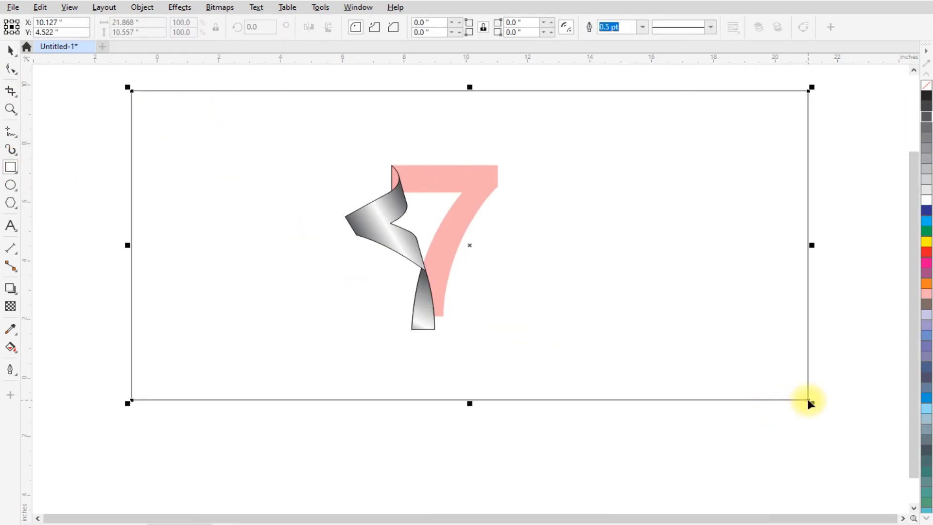
- Fill the large background rectangle with light grey and send it behind the 7 artwork
left_click(926, 171)
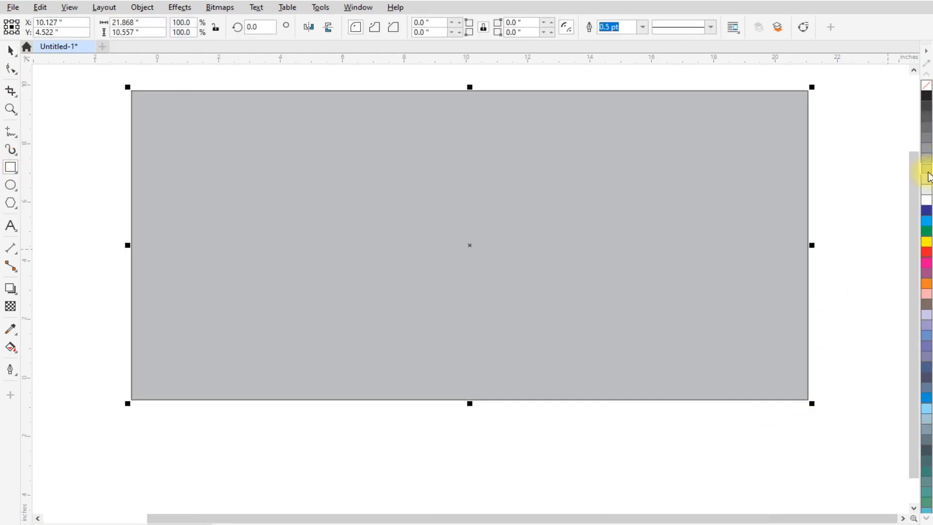
left_click(926, 180)
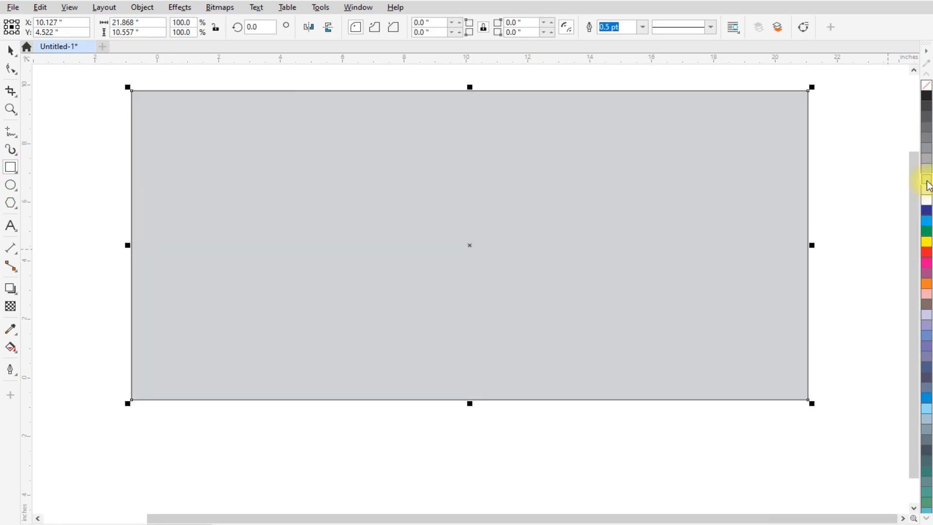
key("shift+Page_Down")
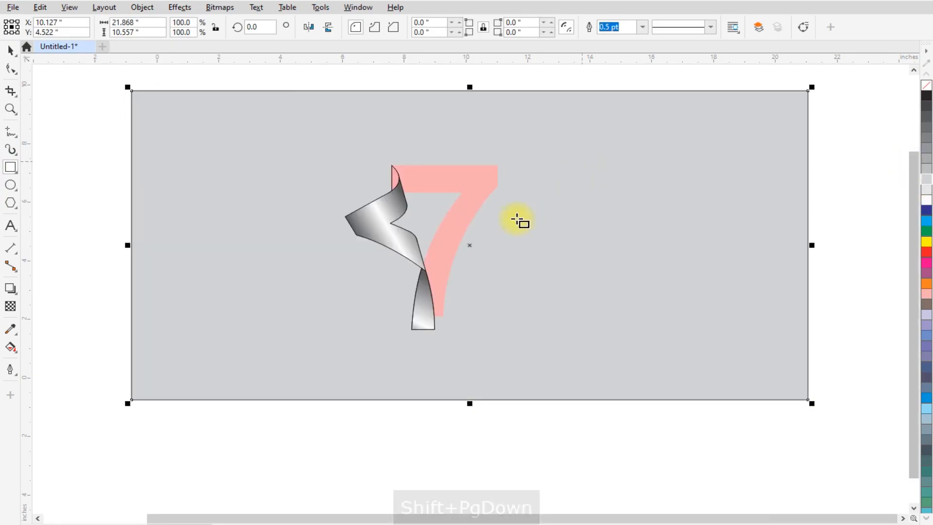
- Fill the small curled fold at the upper left corner of the 7 with light grey
scroll(454, 203, "up", 4)
scroll(459, 216, "up", 1)
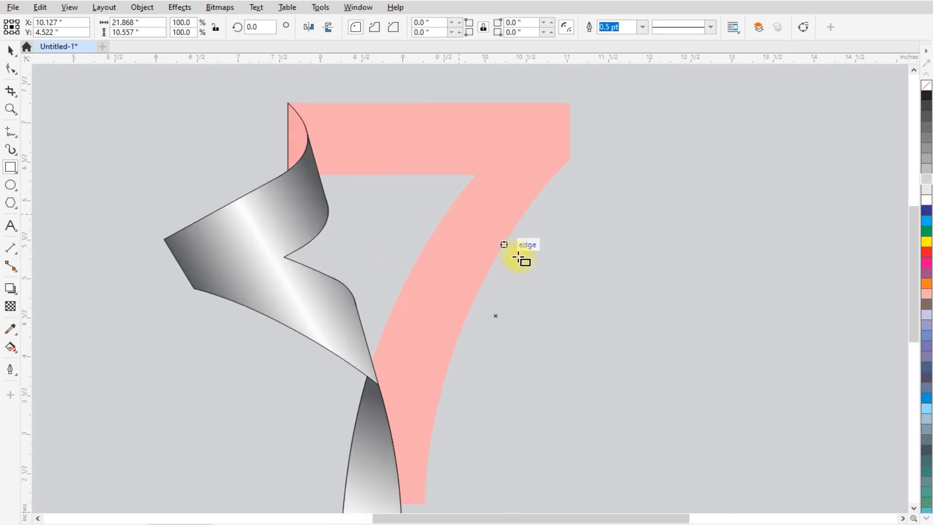
scroll(525, 258, "down", 2)
left_click(11, 50)
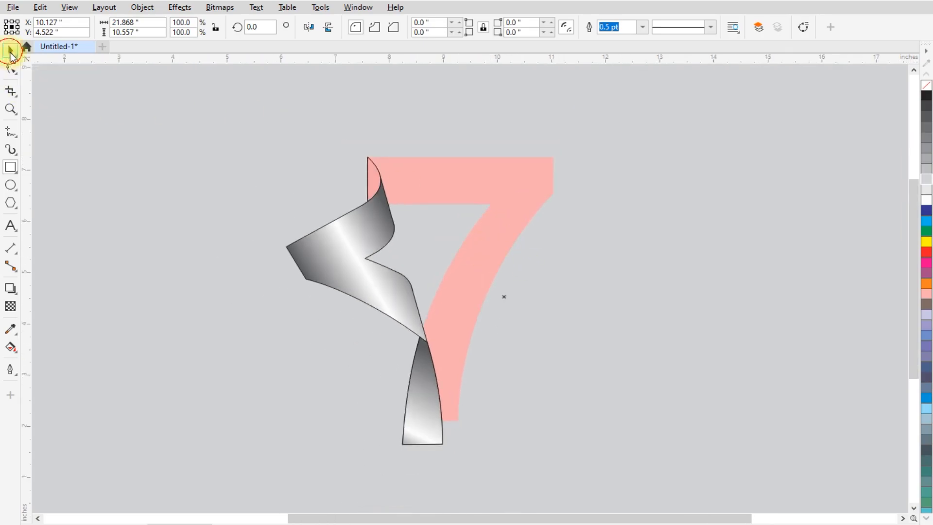
left_click(369, 184)
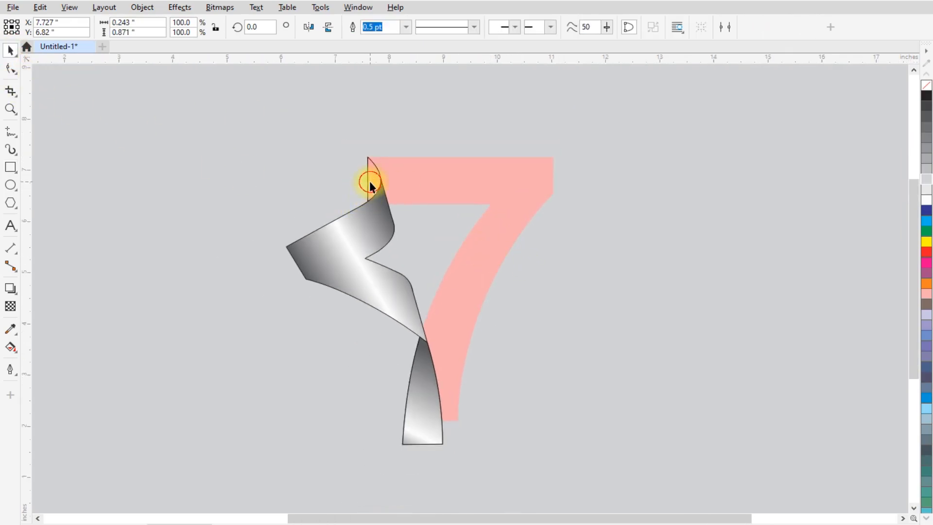
left_click(926, 184)
- Apply a linear light grey to white gradient across the small curl from its straight edge to its curve, moving the start slightly inward
scroll(365, 176, "up", 3)
scroll(382, 187, "up", 1)
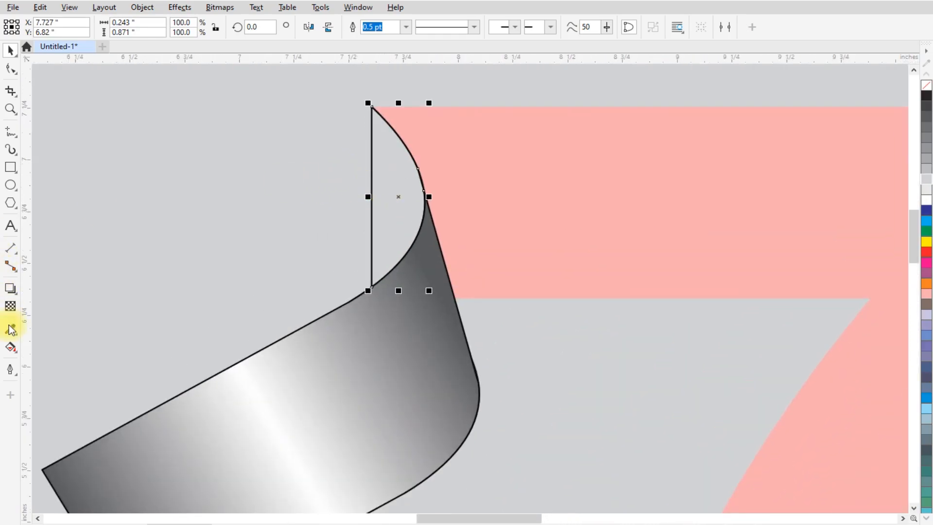
left_click(10, 347)
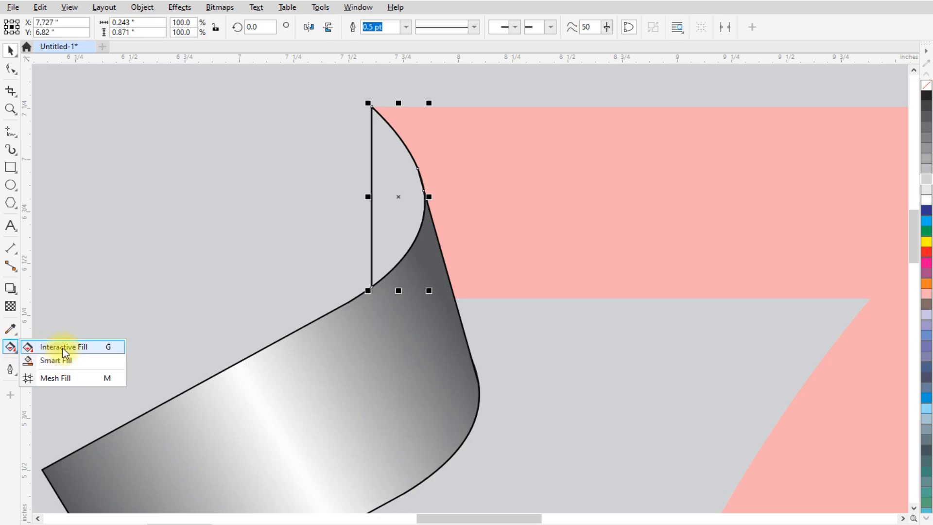
left_click(64, 350)
left_click_drag(371, 206, 424, 202)
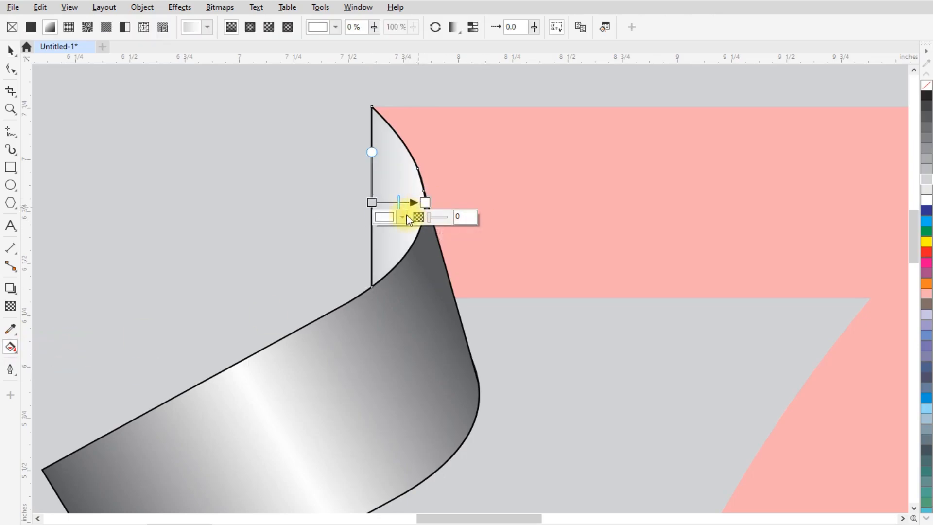
scroll(417, 202, "down", 1)
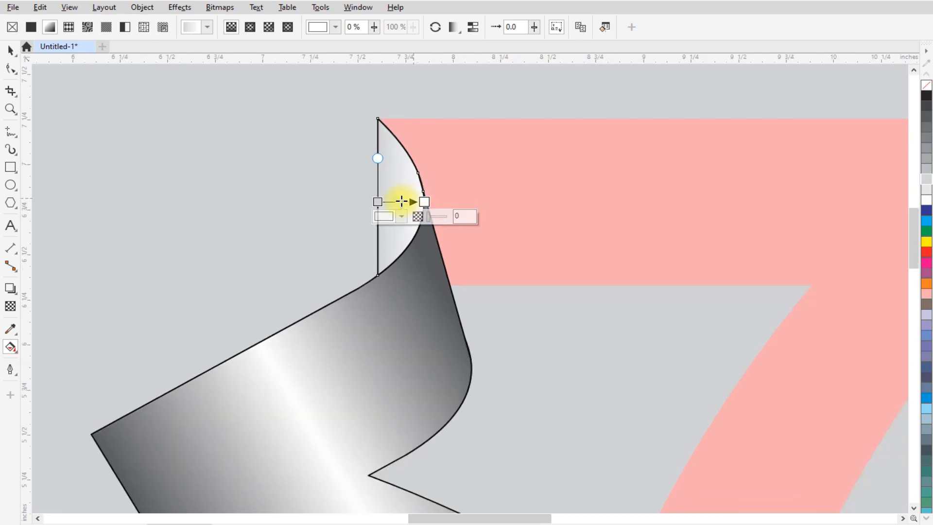
left_click_drag(379, 201, 384, 200)
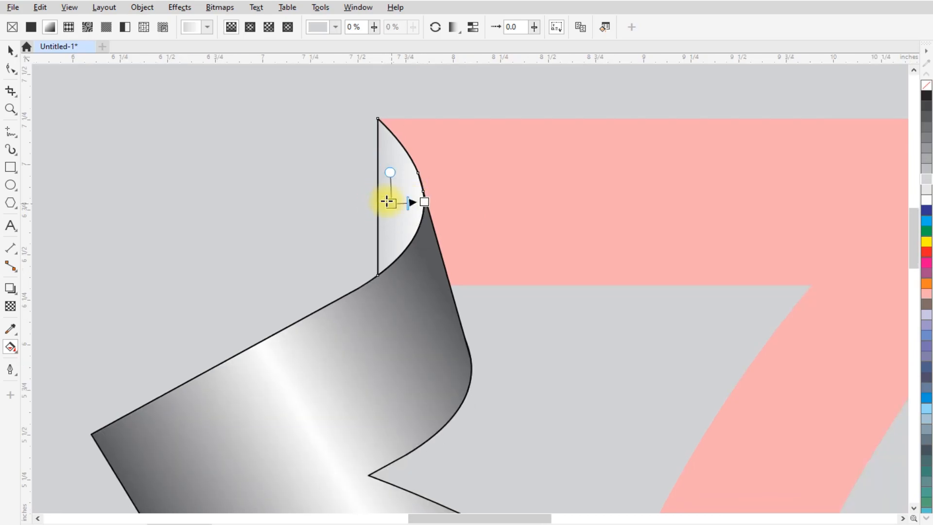
scroll(383, 197, "down", 2)
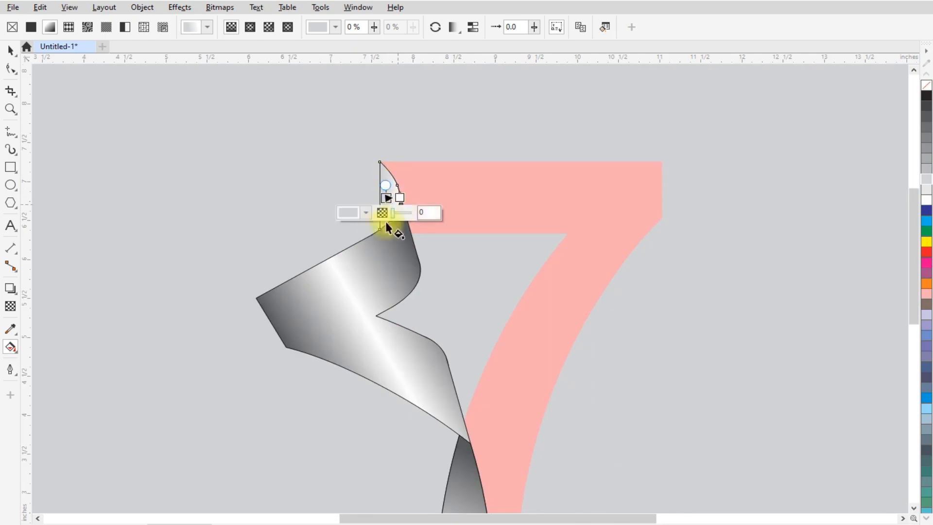
left_click(10, 50)
scroll(412, 206, "down", 1)
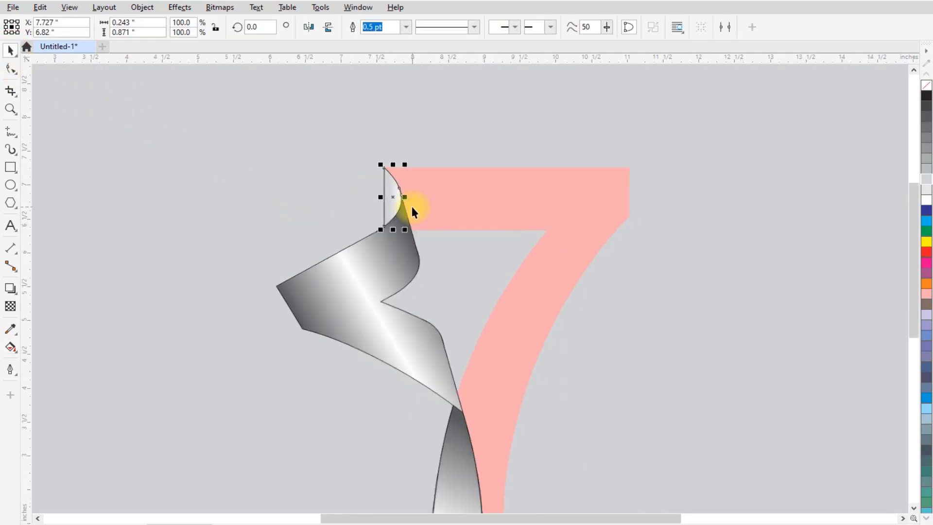
- Draw a rectangle about 5.1 by 6.44 inches to the right of the 7 and fill it with an amber shade of yellow
scroll(412, 206, "down", 3)
scroll(464, 233, "up", 2)
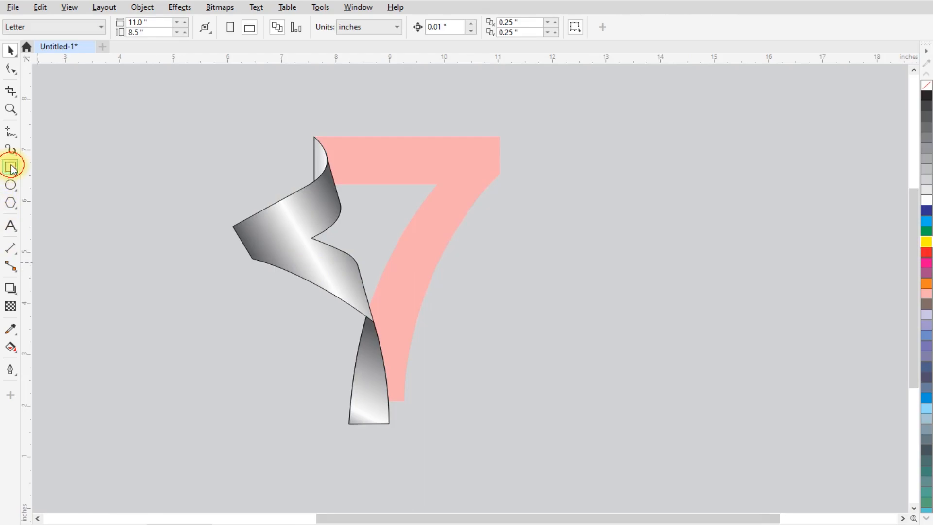
left_click(10, 167)
left_click_drag(549, 127, 826, 456)
key("space")
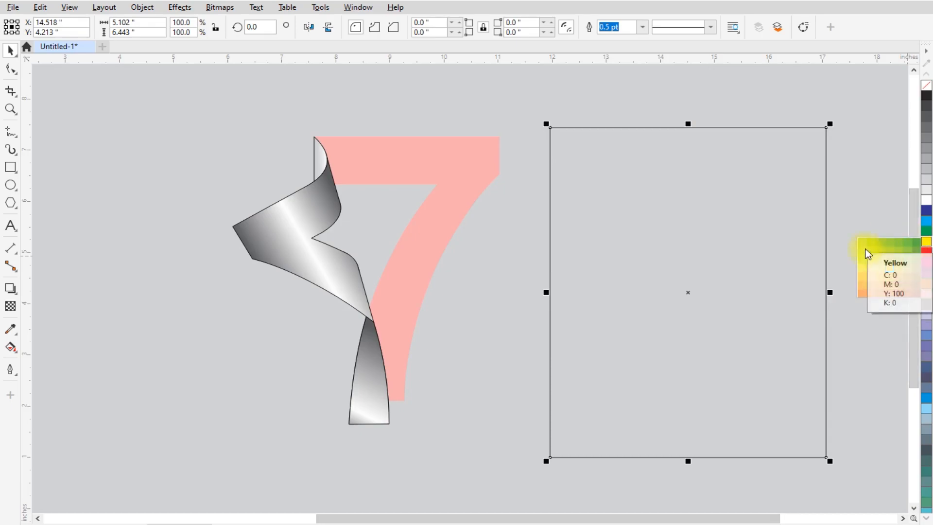
left_click_drag(925, 244, 890, 277)
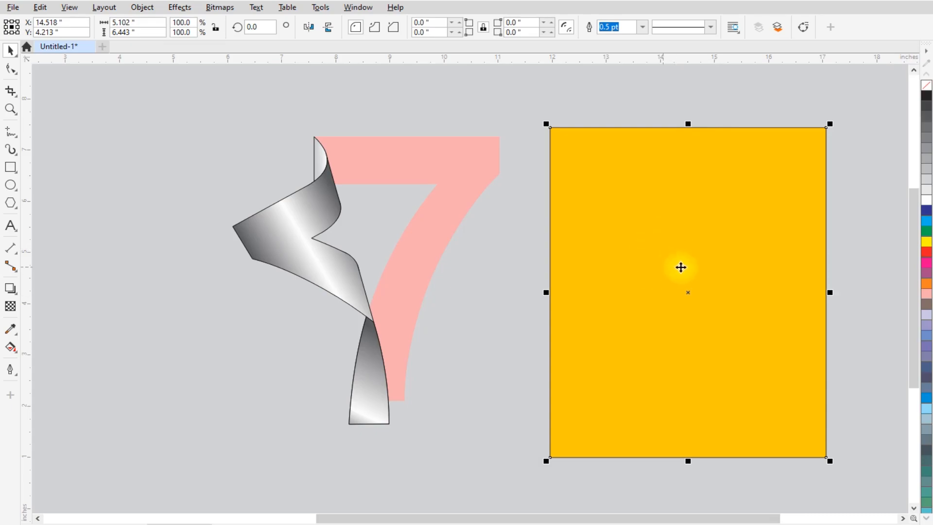
- Start a Bump Map effect on the amber rectangle and browse the textures, keeping the tiled cracked-earth texture
left_click(177, 8)
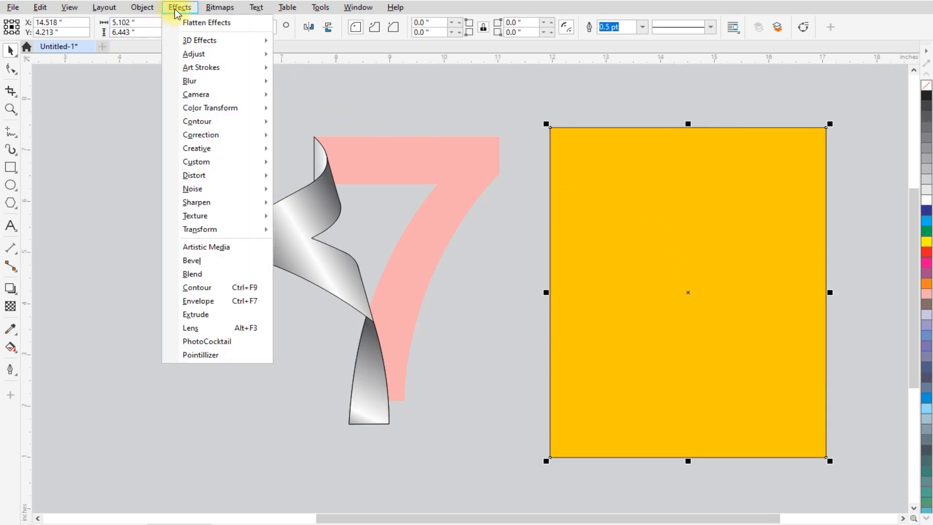
mouse_move(221, 162)
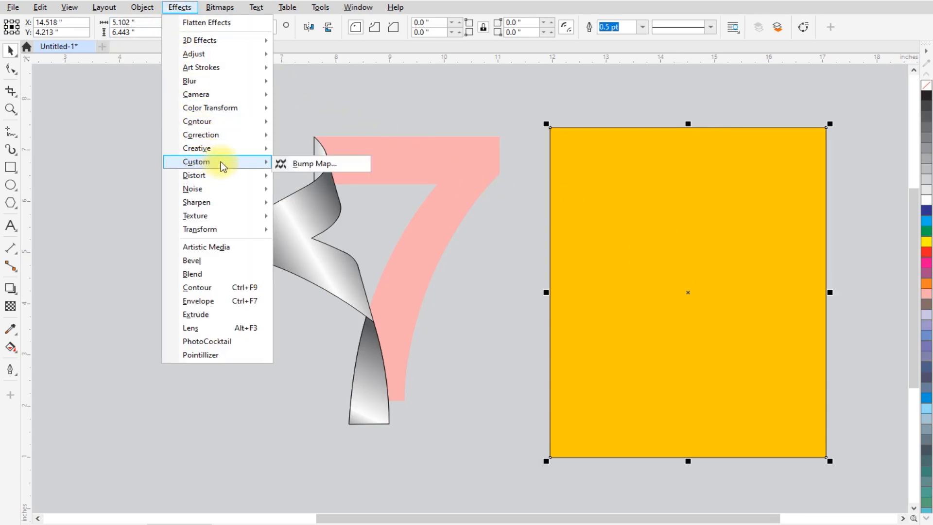
left_click(331, 164)
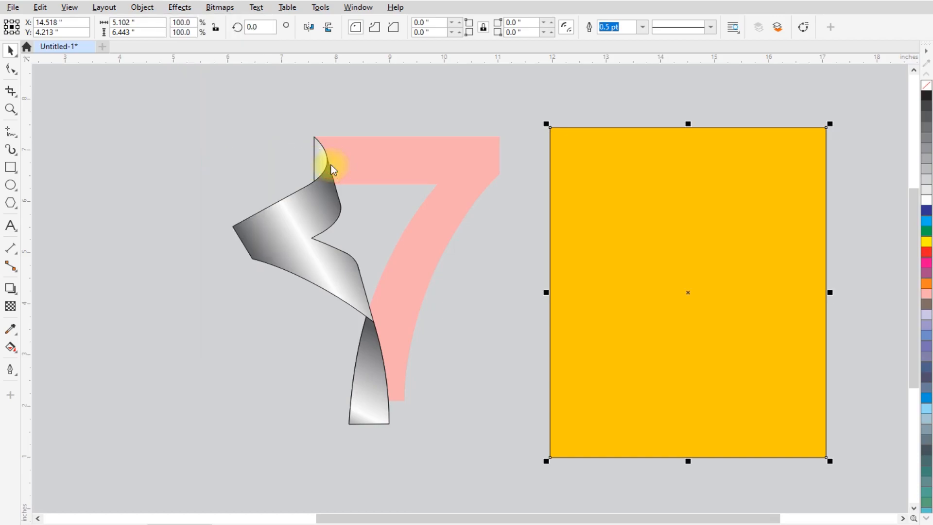
left_click_drag(521, 203, 376, 68)
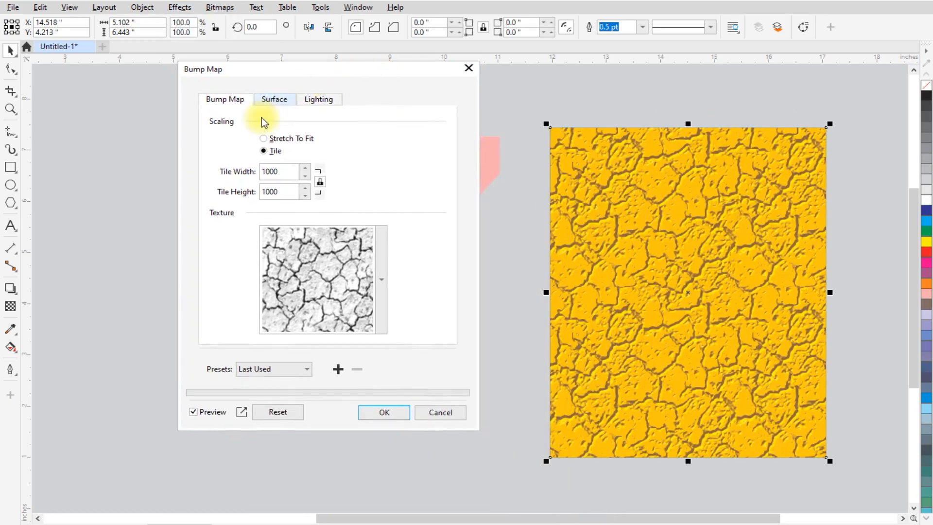
left_click(381, 267)
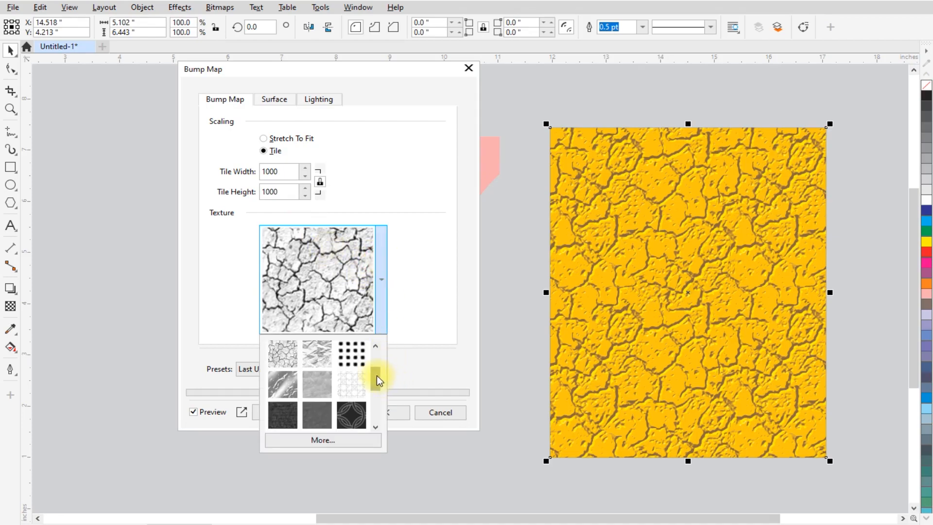
left_click_drag(376, 375, 378, 353)
left_click(379, 282)
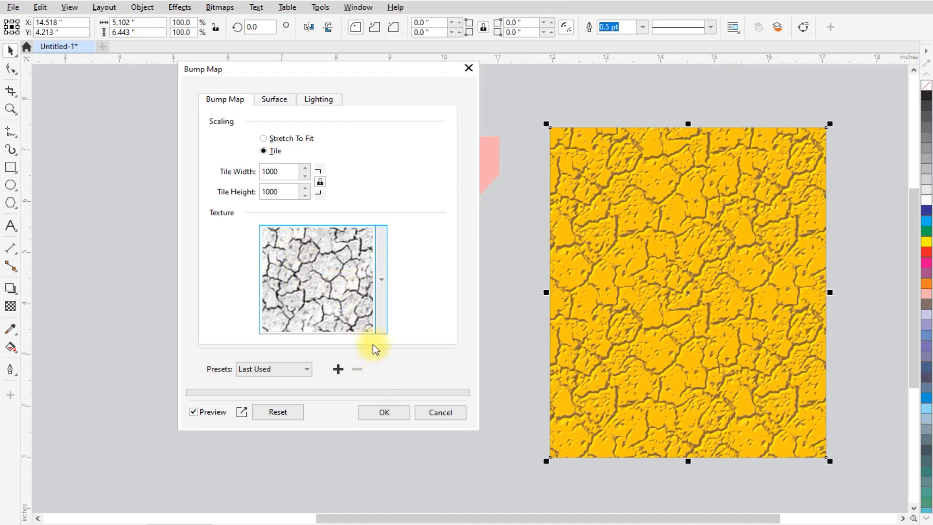
- Set the bump map's tile width and tile height to 800 and apply the effect
left_click(281, 170)
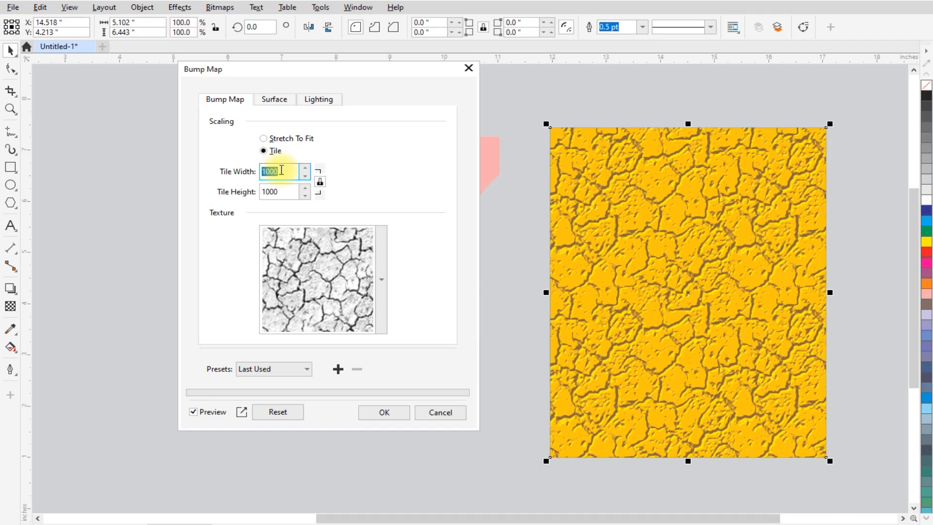
type("8")
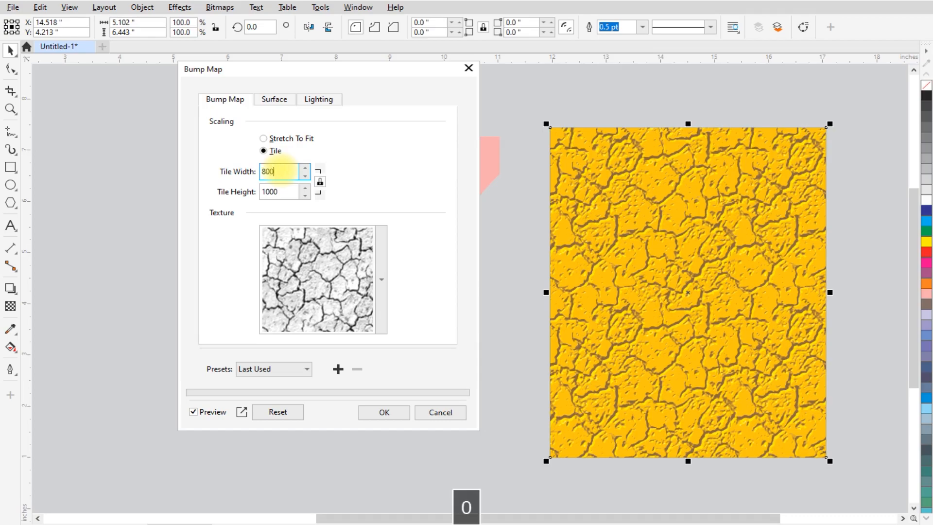
left_click(285, 191)
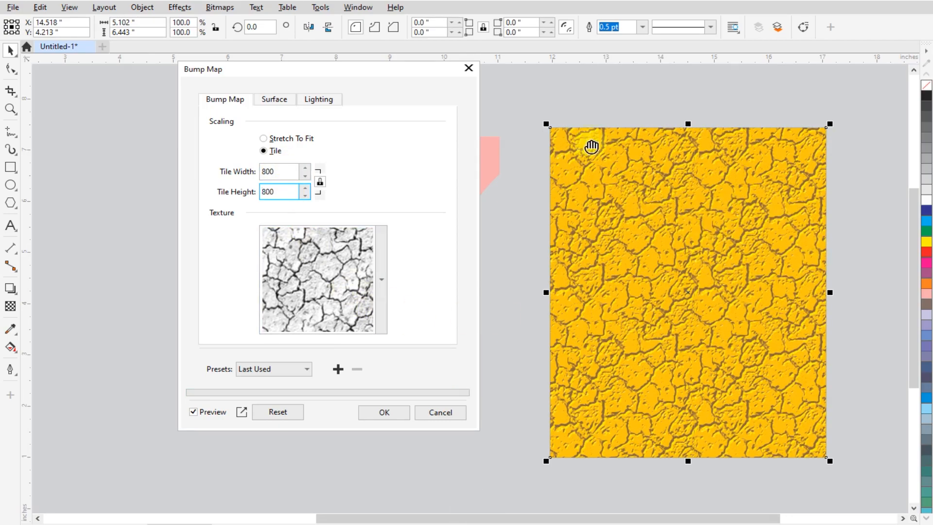
left_click(395, 411)
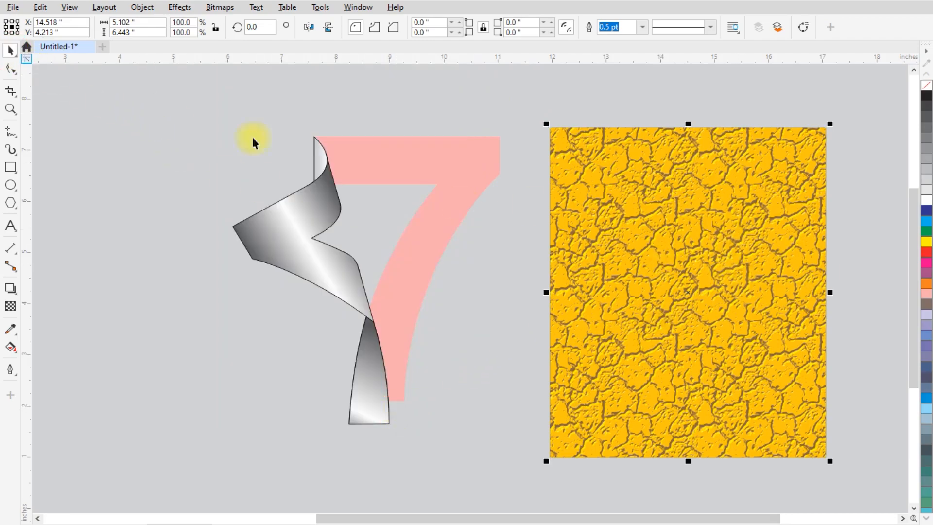
- PowerClip the cracked amber rectangle inside the pink 7
left_click(465, 160)
left_click(598, 176)
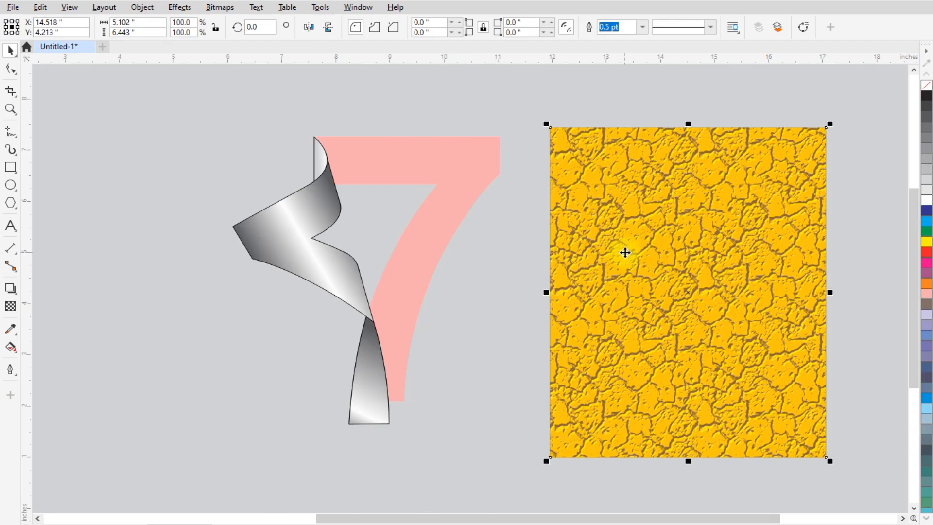
left_click_drag(596, 242, 430, 231)
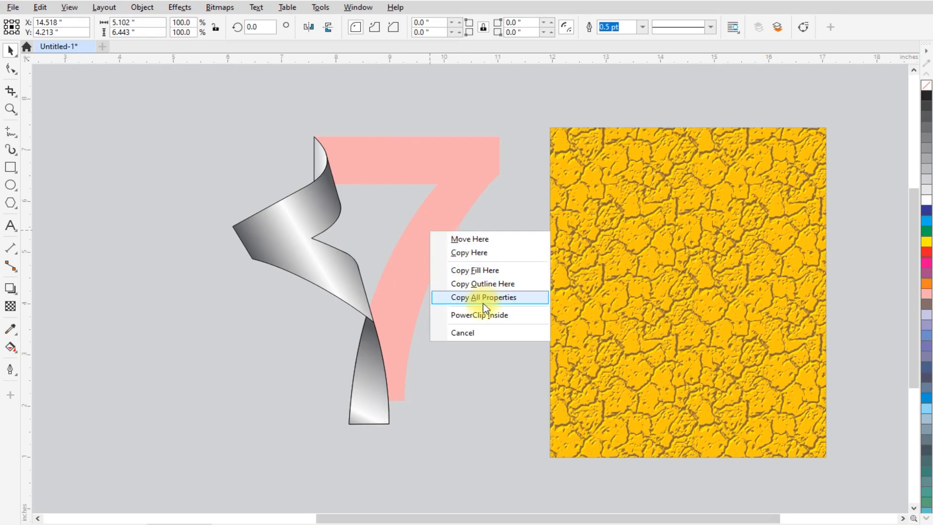
left_click(508, 316)
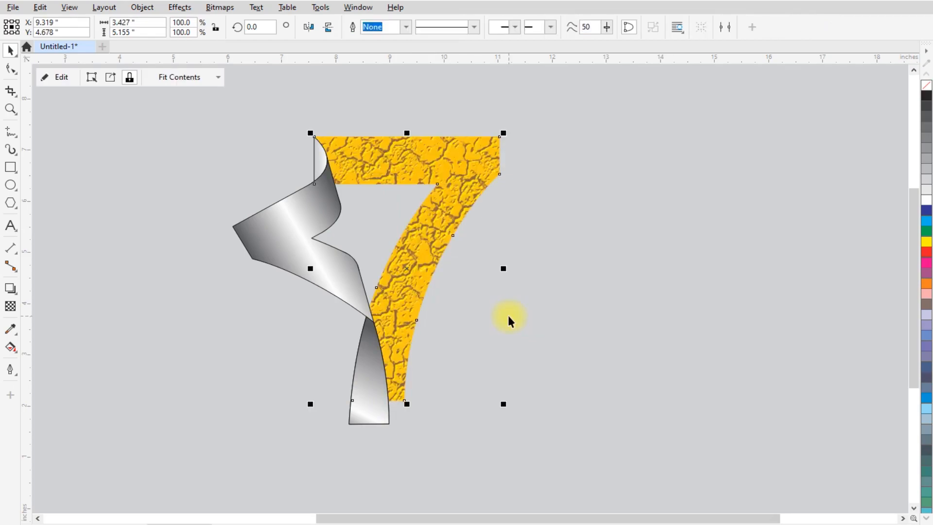
- Add an inner shadow to the textured 7, cast diagonally toward the lower right with offsets of about 0.037 and -0.038 inches
scroll(440, 185, "down", 2)
scroll(433, 164, "up", 2)
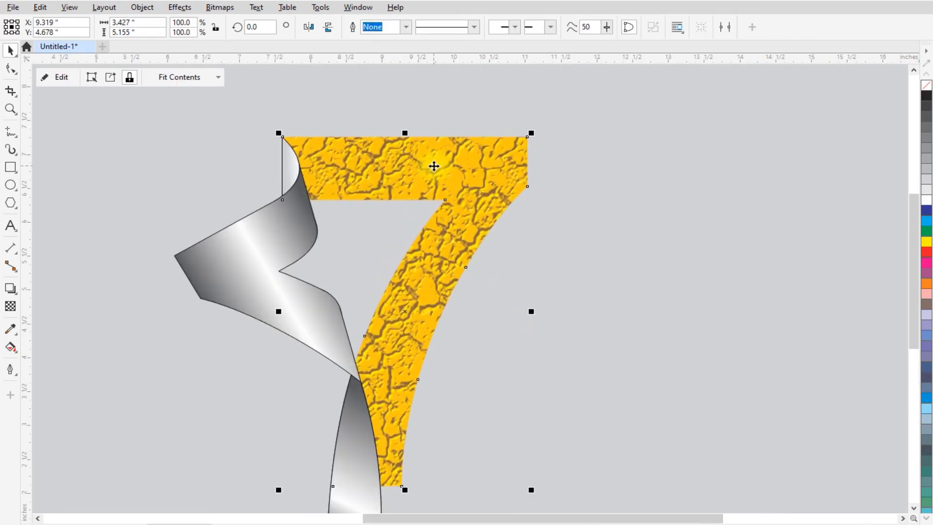
left_click_drag(434, 166, 455, 168)
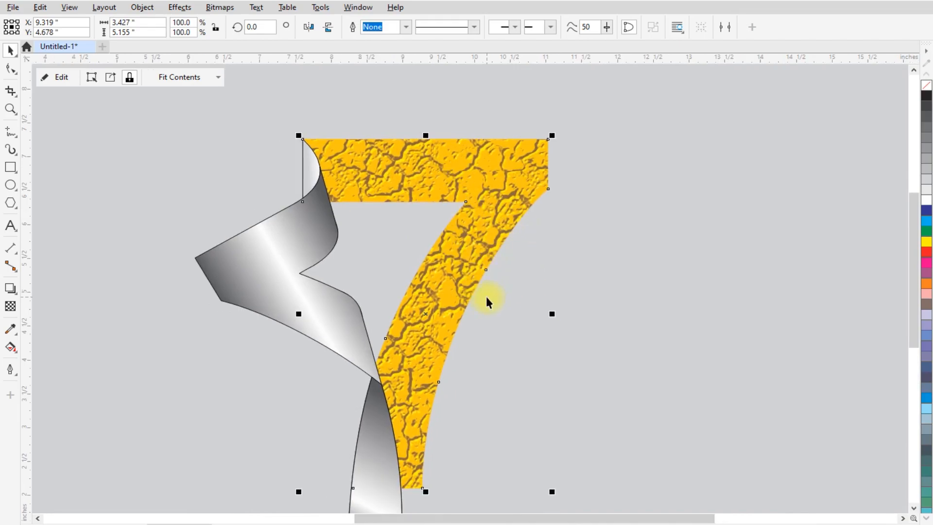
scroll(458, 235, "down", 1)
scroll(456, 274, "up", 1)
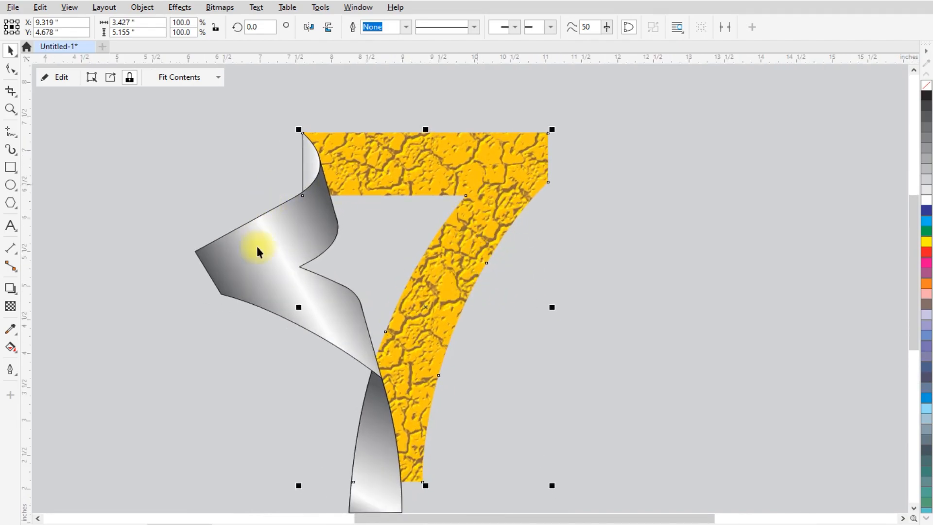
left_click(18, 294)
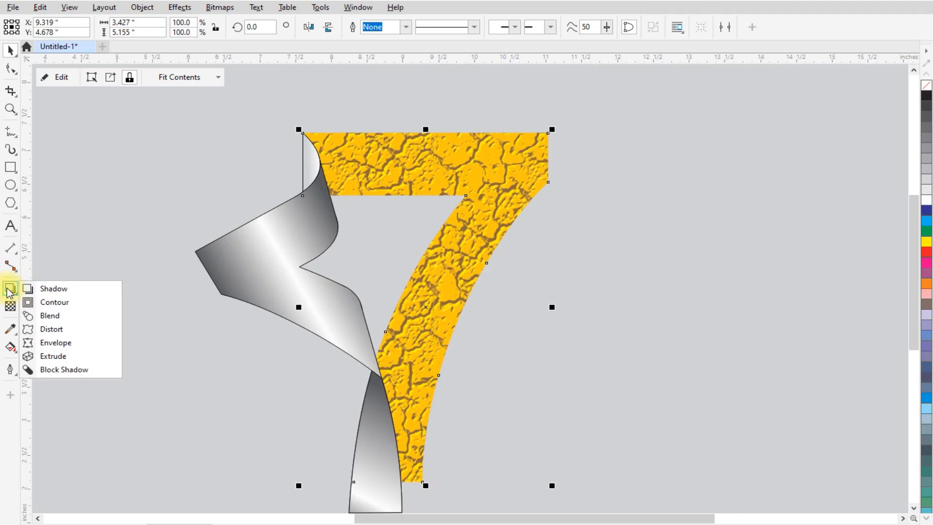
left_click(54, 288)
left_click_drag(442, 267, 485, 309)
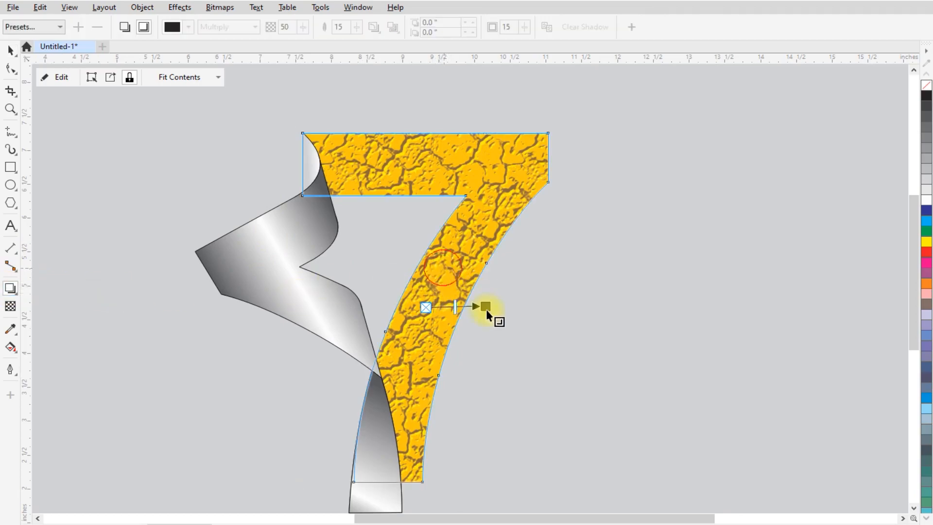
left_click_drag(519, 392, 550, 428)
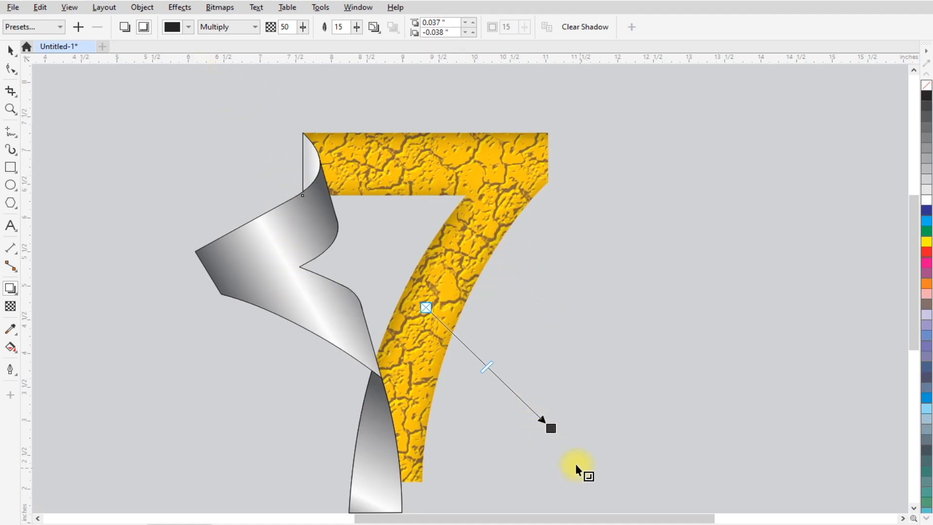
- Extend the inner shadow of the textured 7 to offsets of about 0.155 and -0.157 inches and set its opacity to 80
left_click_drag(552, 429, 559, 436)
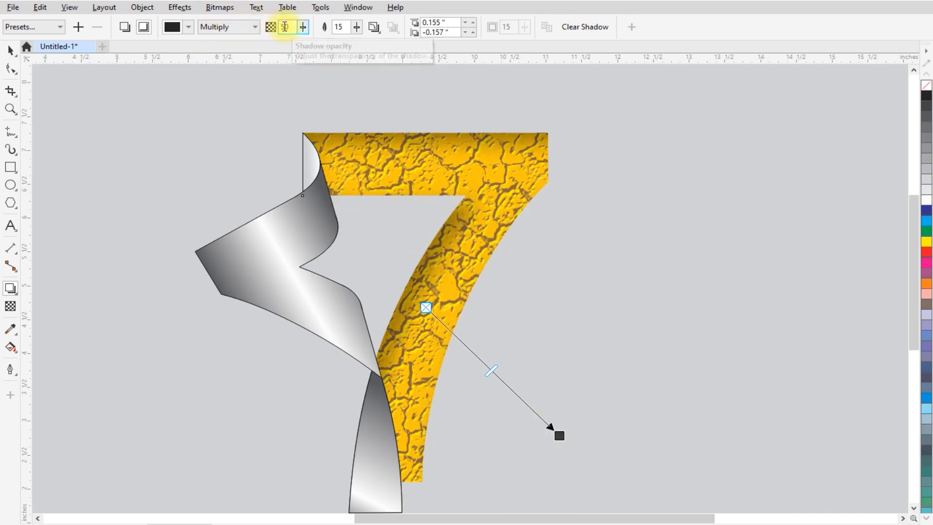
left_click(287, 27)
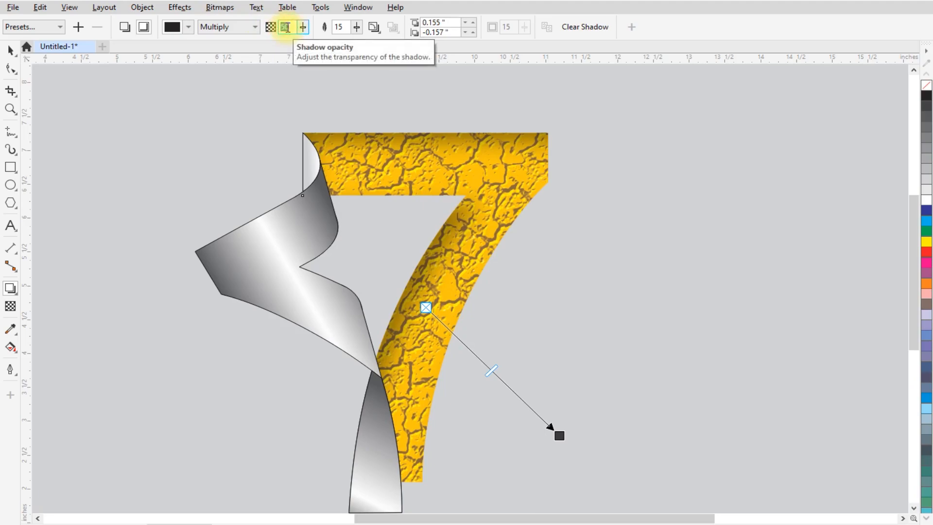
type("8")
key("Return")
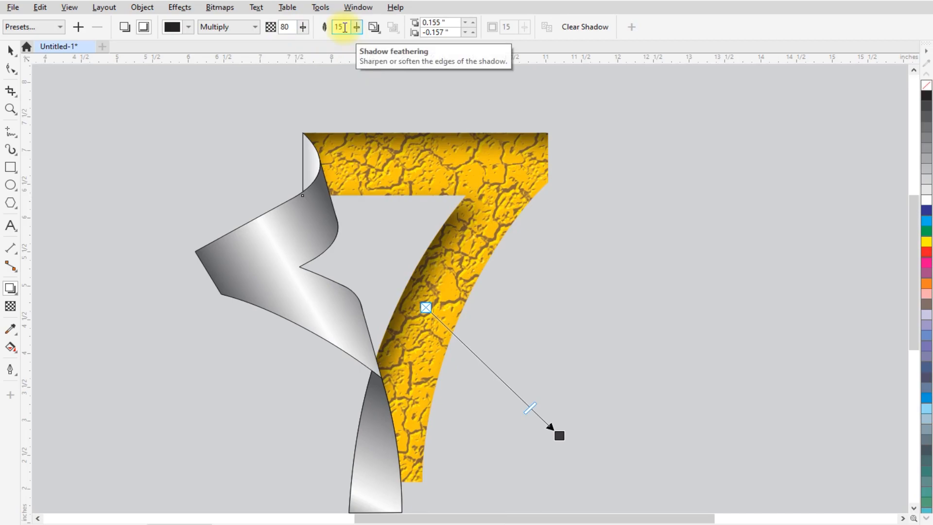
- Set the inner shadow's feathering direction to Middle and its feathering edge to Inverse Squared
left_click(344, 28)
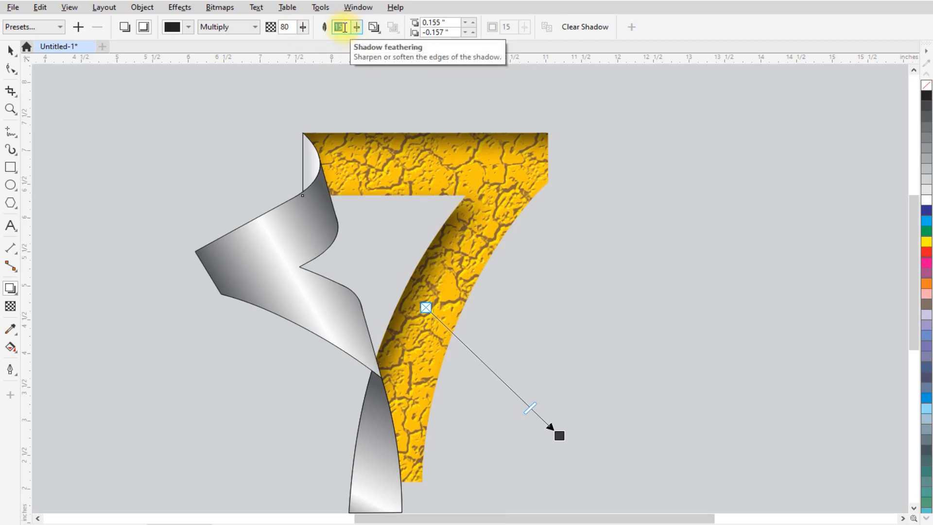
left_click(373, 27)
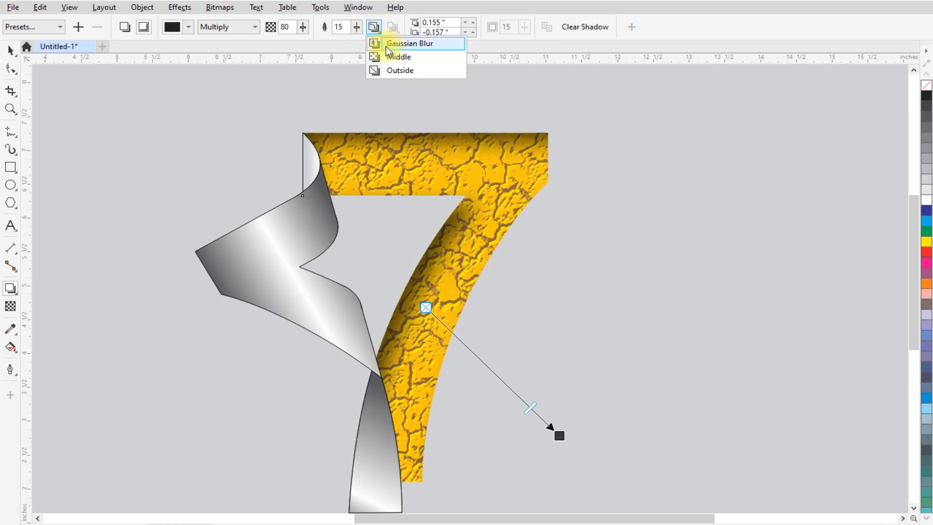
left_click(397, 57)
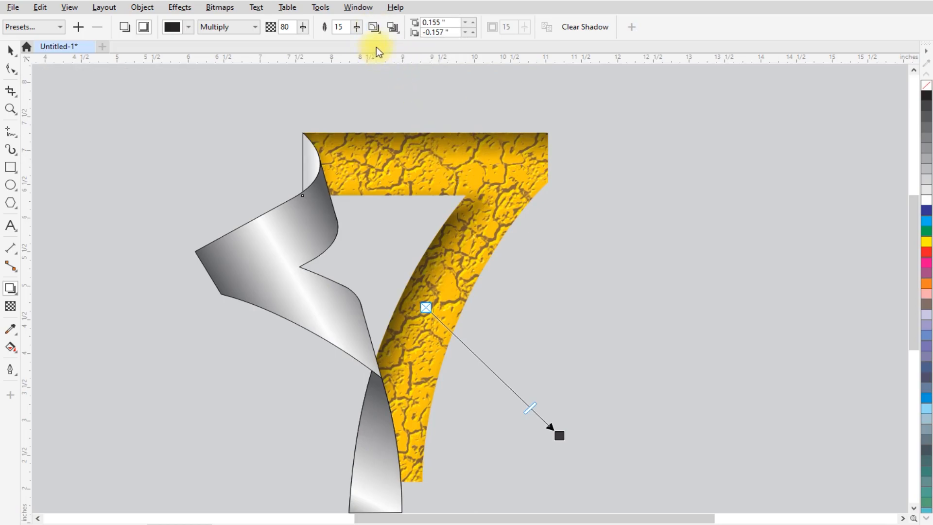
left_click(394, 29)
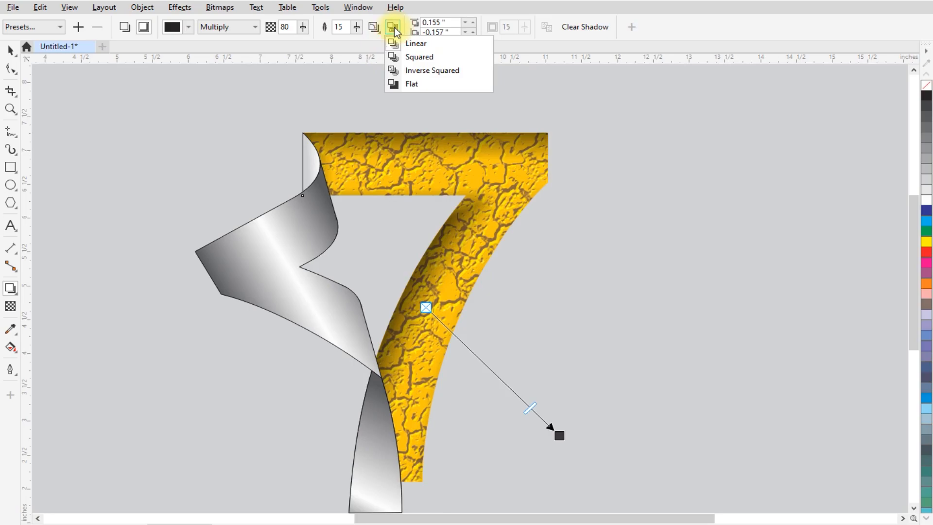
left_click(432, 71)
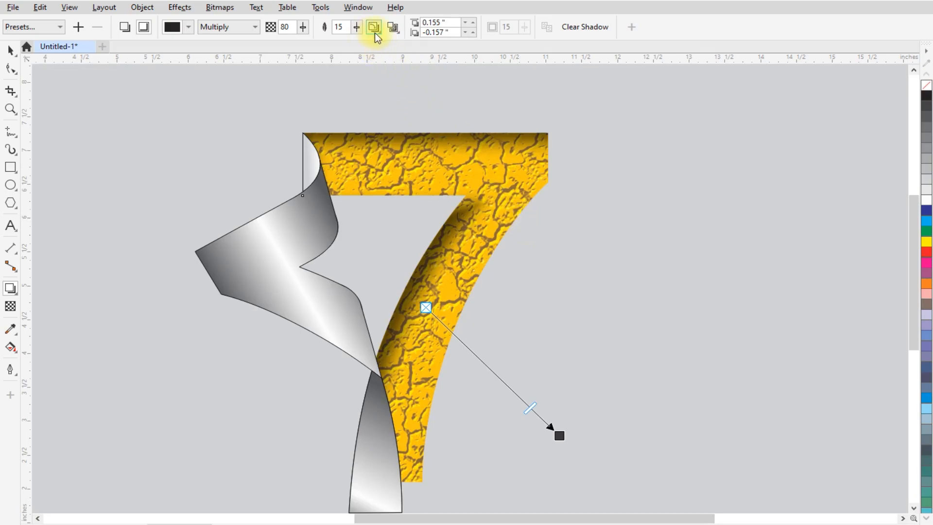
- Lengthen the inner shadow of the textured 7 diagonally to offsets of about 0.21 and -0.212 inches
left_click_drag(557, 435, 563, 439)
scroll(450, 240, "down", 3)
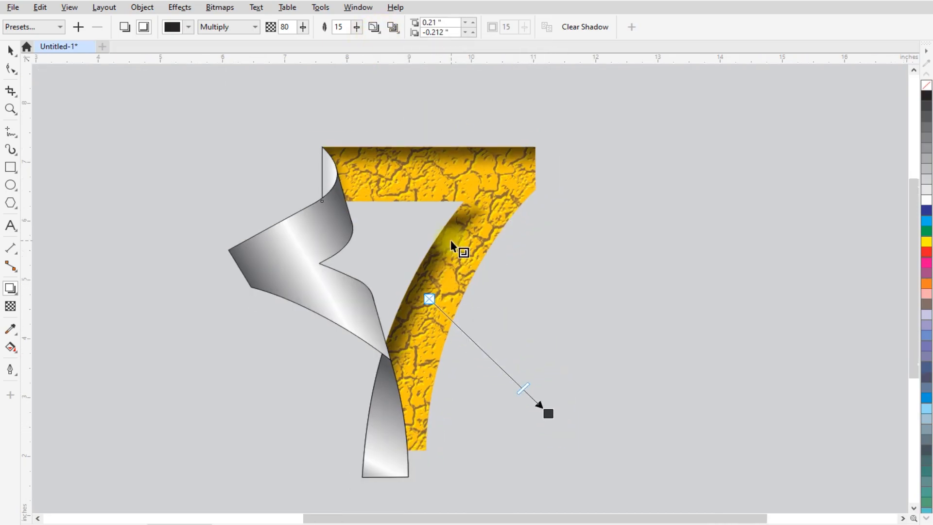
scroll(418, 240, "up", 3)
scroll(464, 193, "down", 3)
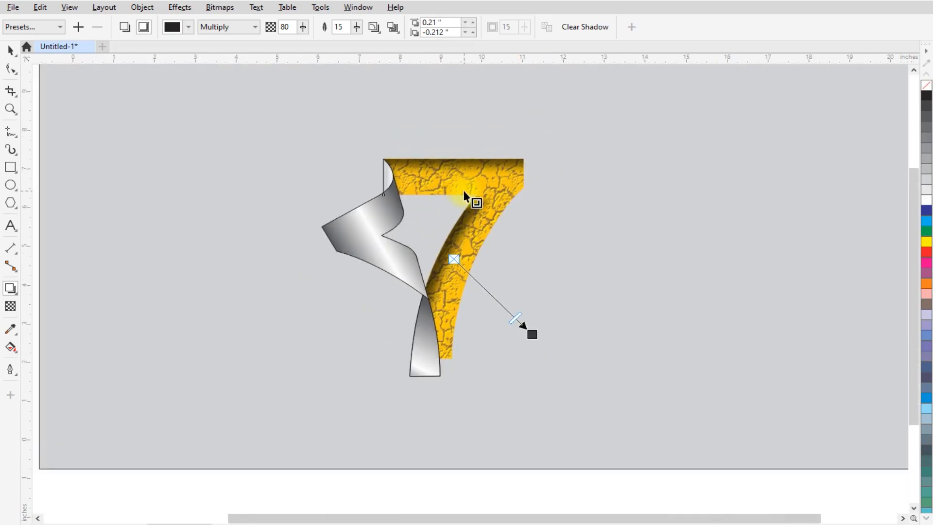
- Remove the outlines from all the ribbon pieces and the textured 7
left_click(10, 50)
left_click_drag(259, 78, 587, 381)
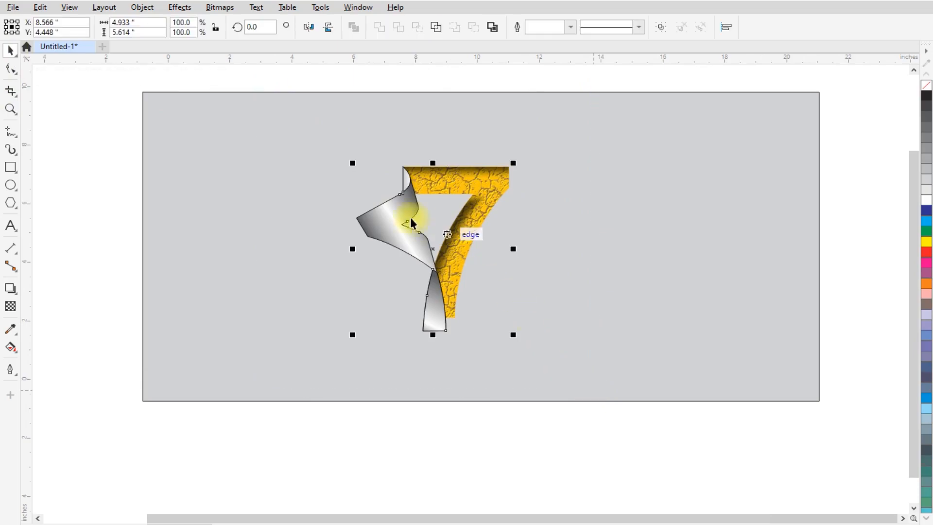
right_click(928, 90)
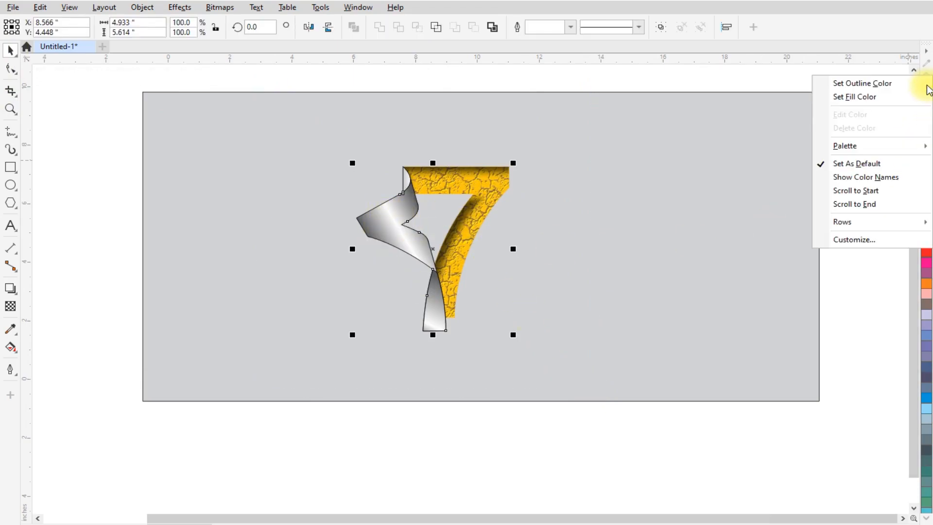
left_click(878, 84)
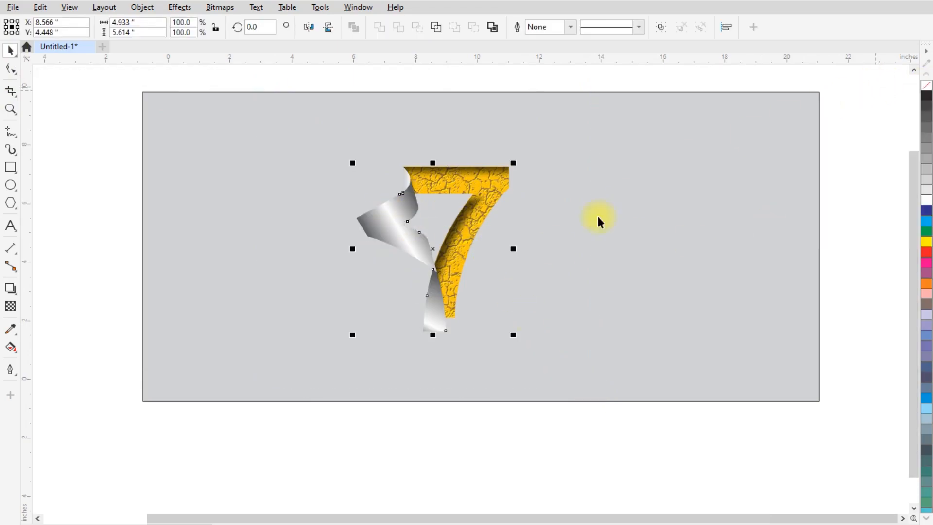
scroll(474, 222, "up", 1)
scroll(433, 192, "down", 3)
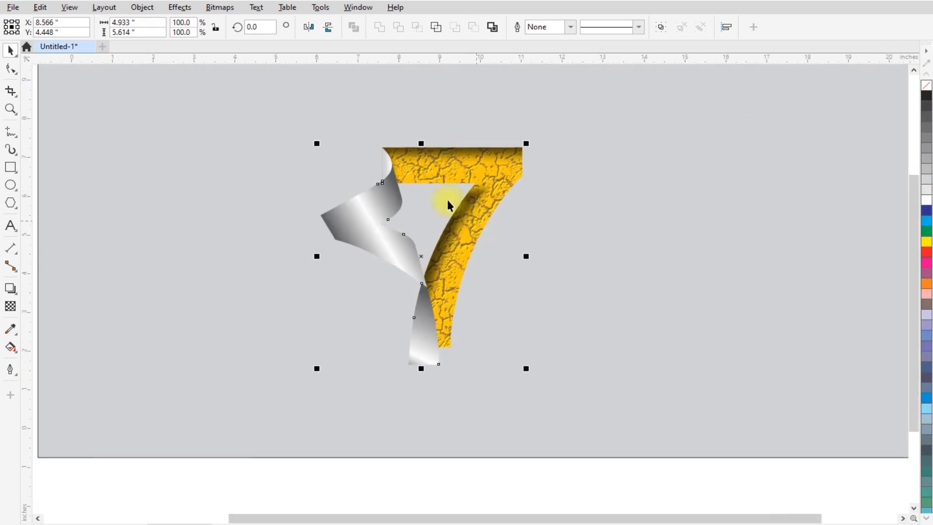
- Fill the large background rectangle with a darker medium grey
key("Escape")
left_click(618, 206)
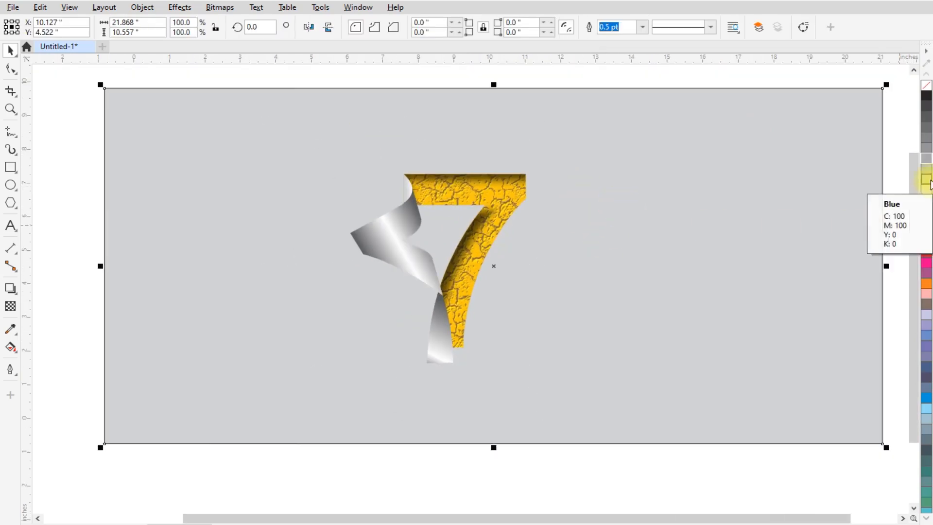
left_click(926, 158)
scroll(523, 270, "up", 1)
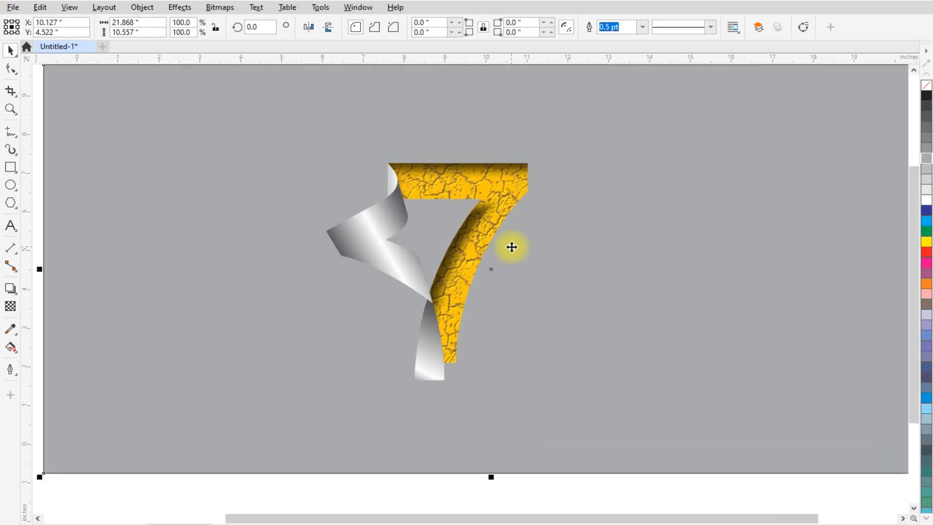
scroll(541, 273, "down", 2)
- Select all the grey-white gradient ribbon pieces, leaving out the amber 7, and group them
left_click(341, 105)
left_click(323, 94)
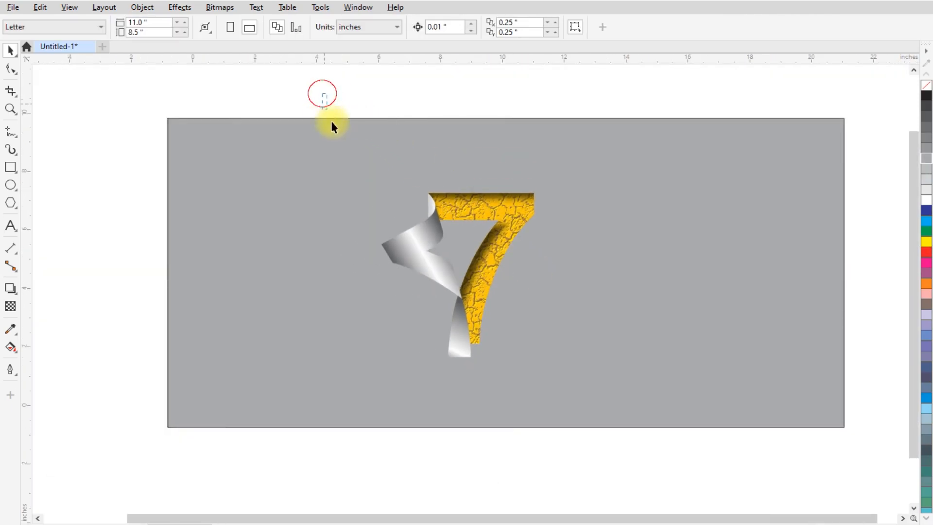
left_click_drag(480, 378, 488, 392)
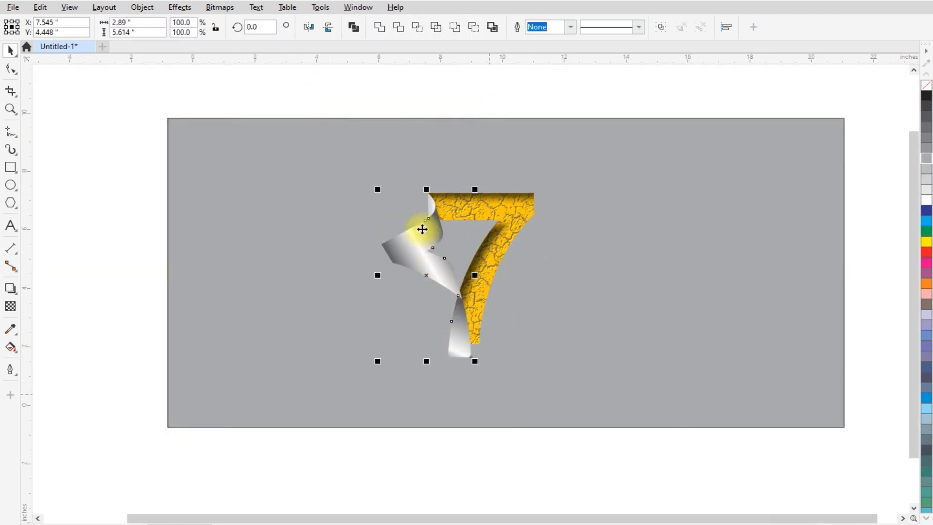
key("ctrl+g")
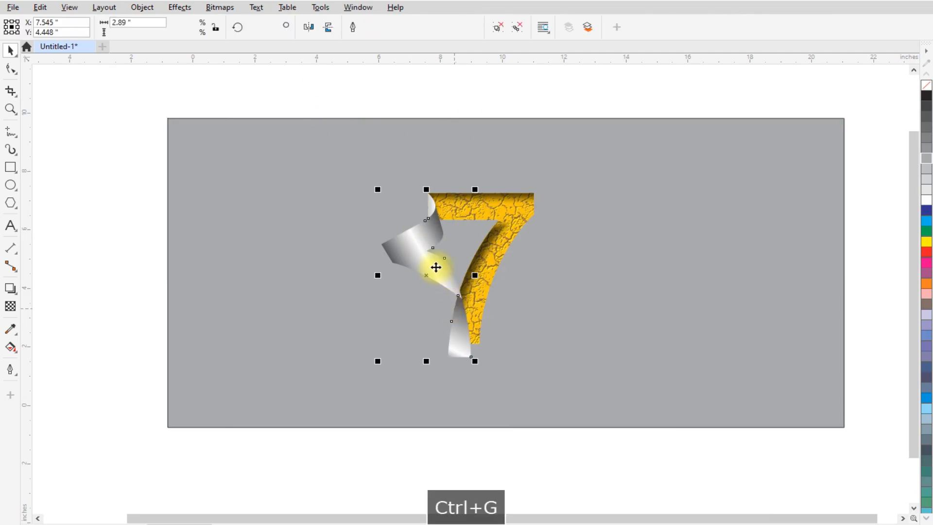
- Add a drop shadow to the grouped ribbon, cast toward the lower left with offsets of about -0.311 and -0.525 inches
scroll(435, 267, "up", 2)
scroll(435, 267, "down", 1)
scroll(434, 267, "up", 1)
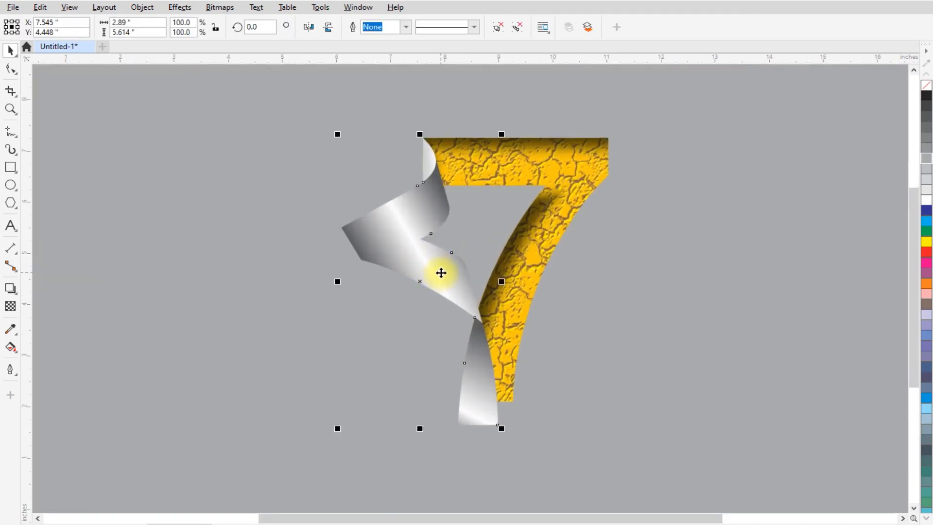
left_click(14, 291)
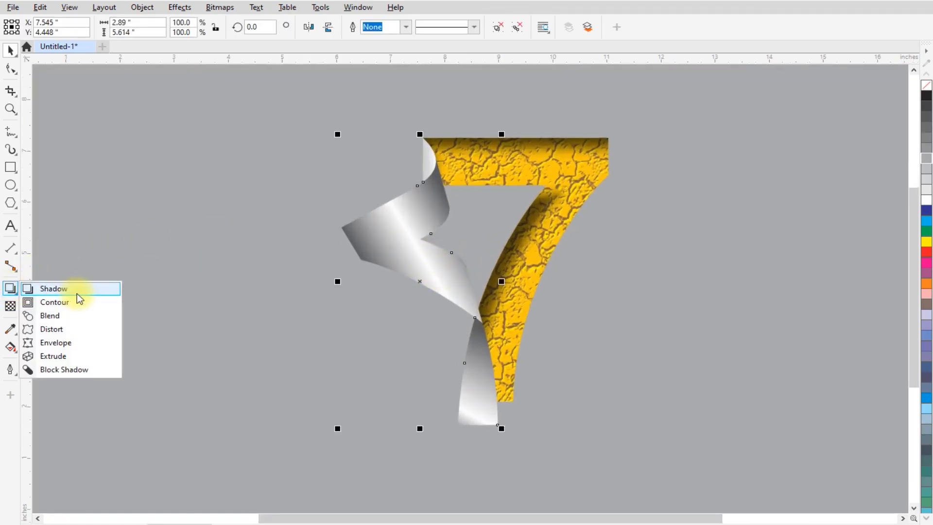
left_click(53, 288)
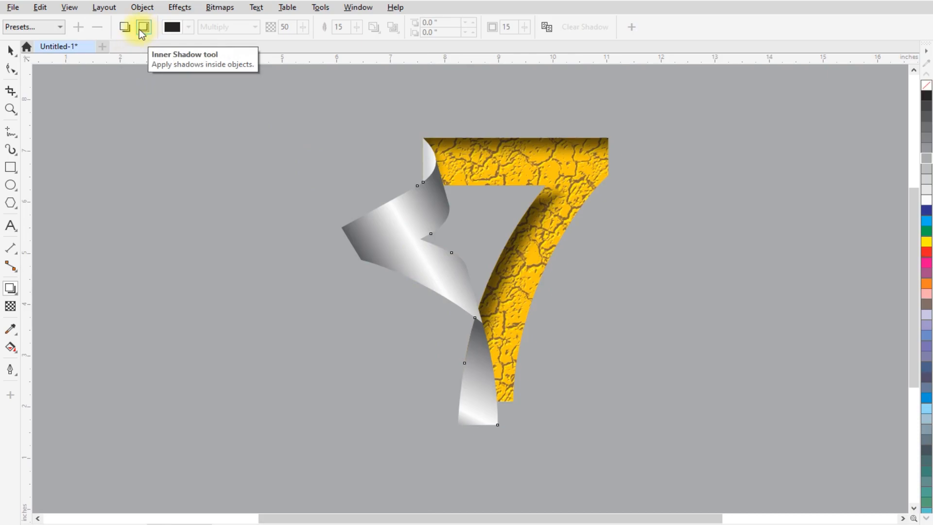
left_click(124, 27)
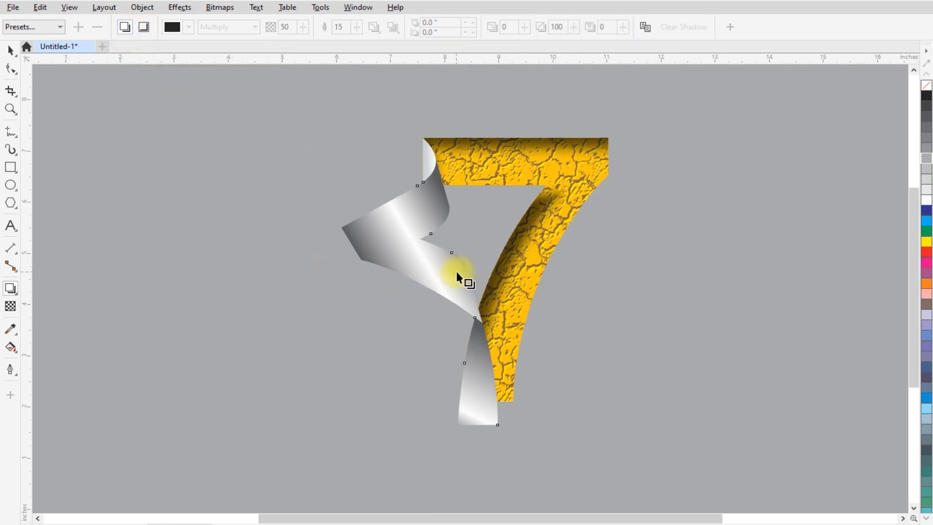
left_click_drag(420, 282, 410, 335)
left_click_drag(394, 378, 392, 378)
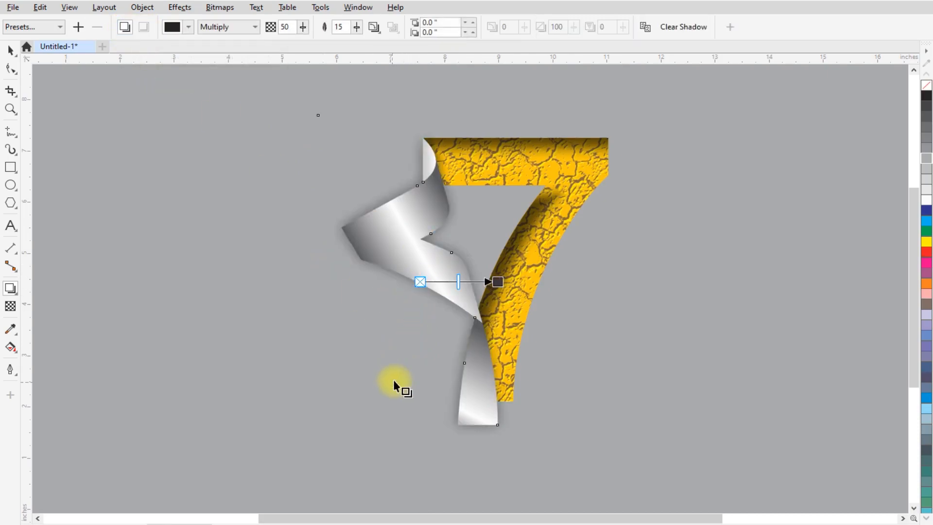
left_click_drag(499, 281, 325, 433)
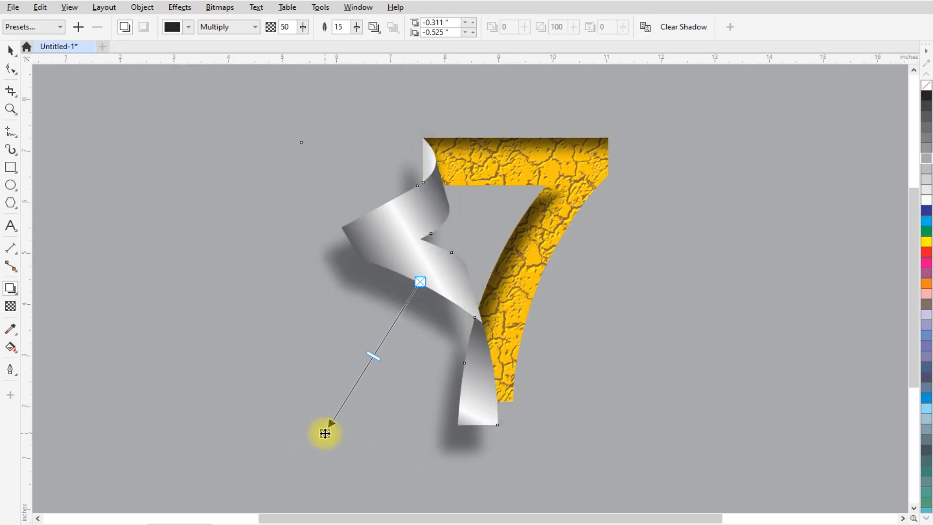
- Break the drop shadow apart from the ribbon group and clear the selection
right_click(364, 283)
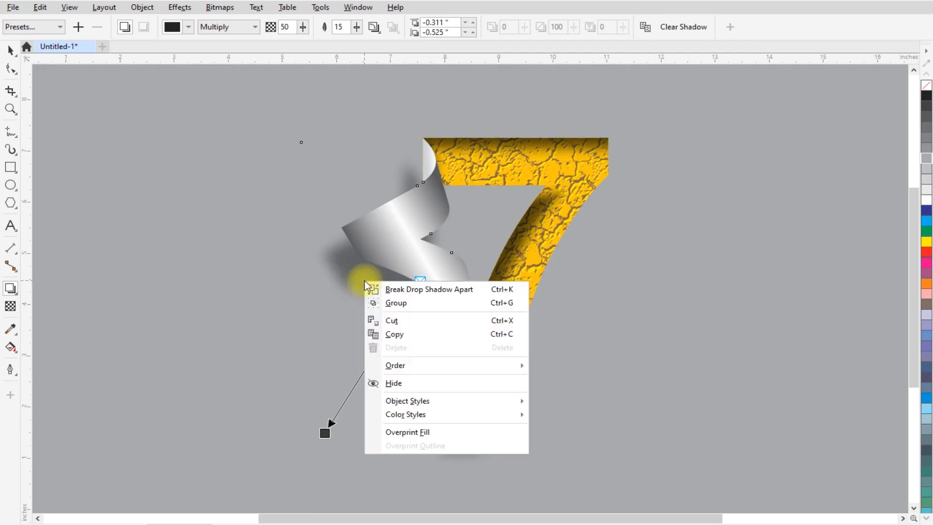
left_click(394, 291)
scroll(396, 292, "down", 1)
scroll(396, 291, "down", 1)
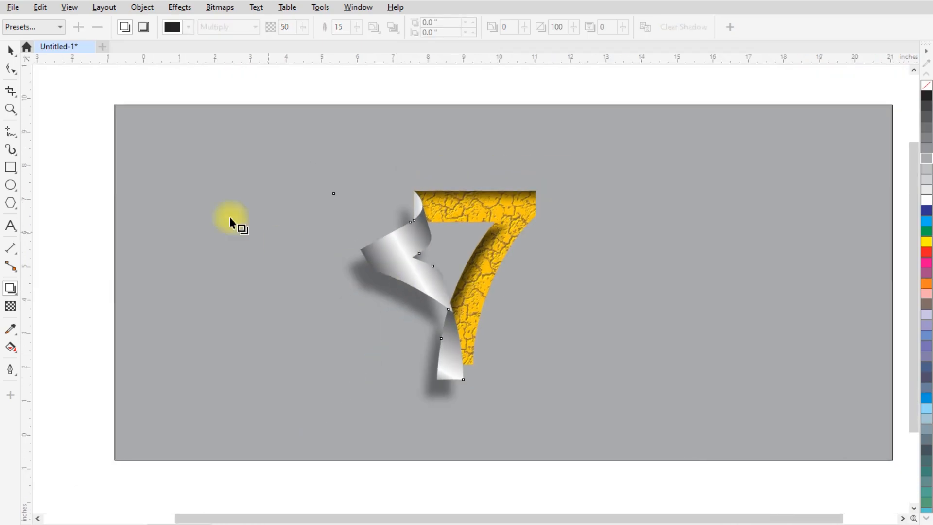
left_click(10, 50)
left_click(55, 144)
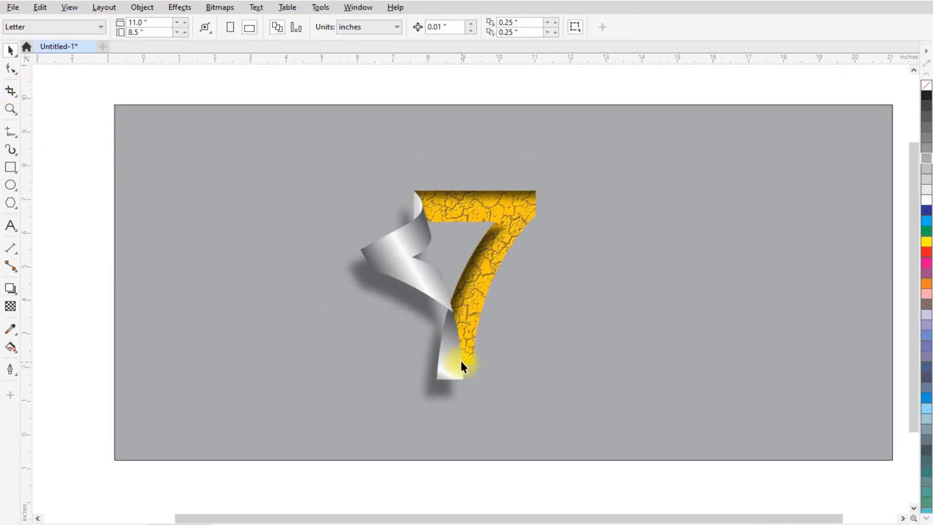
- Select the detached ribbon shadow and switch it to rotate and skew mode
scroll(457, 358, "up", 1)
left_click(409, 290)
left_click(407, 286)
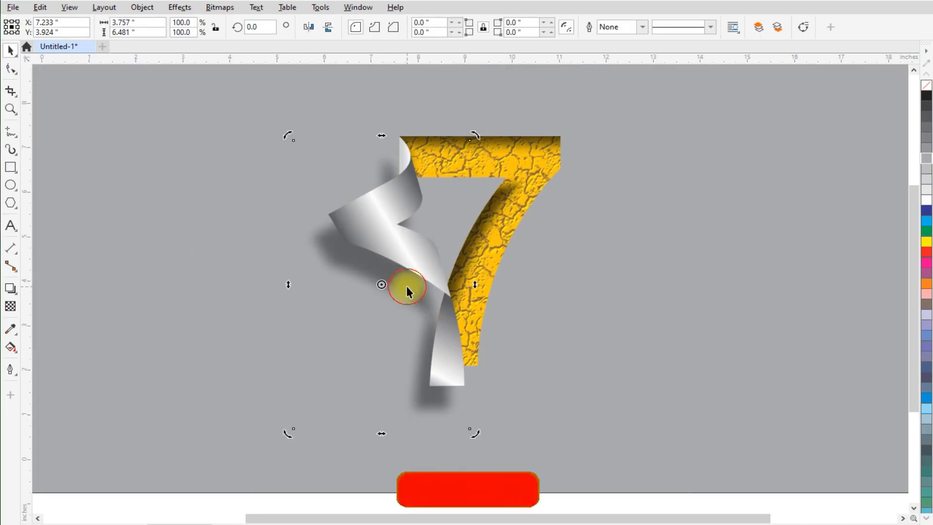